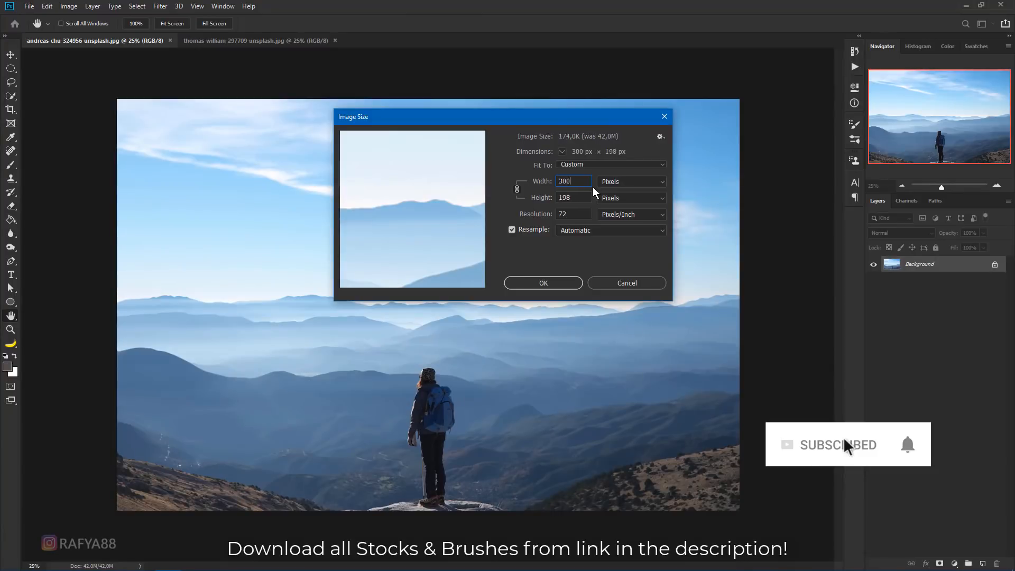
Resize the mountain photo to a width of 3000 pixels with automatic resampling
{"action": "key", "text": "Return"}
{"action": "key", "text": "v"}
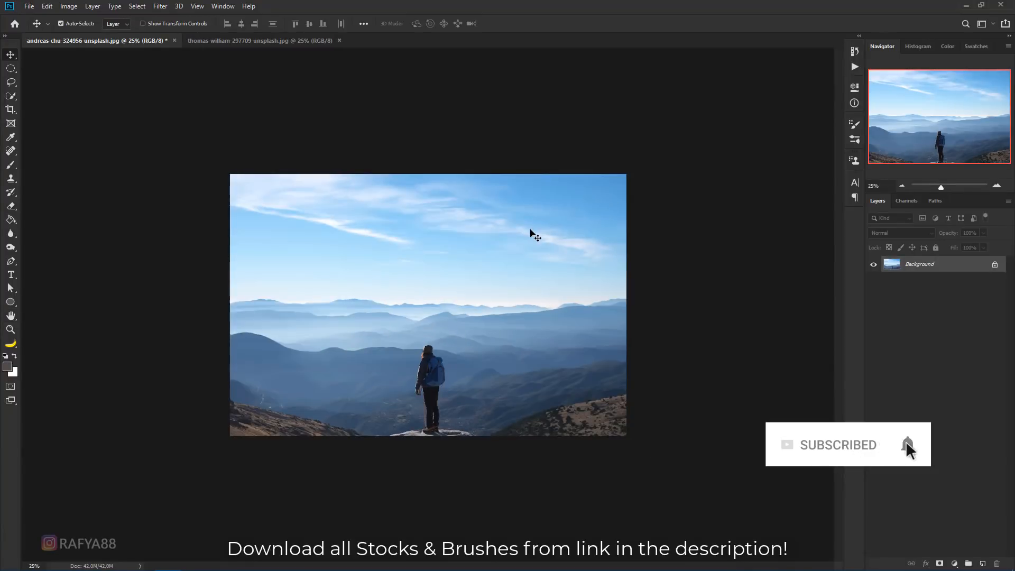
{"action": "scroll", "coordinate": [567, 340], "scroll_direction": "up", "scroll_amount": 2}
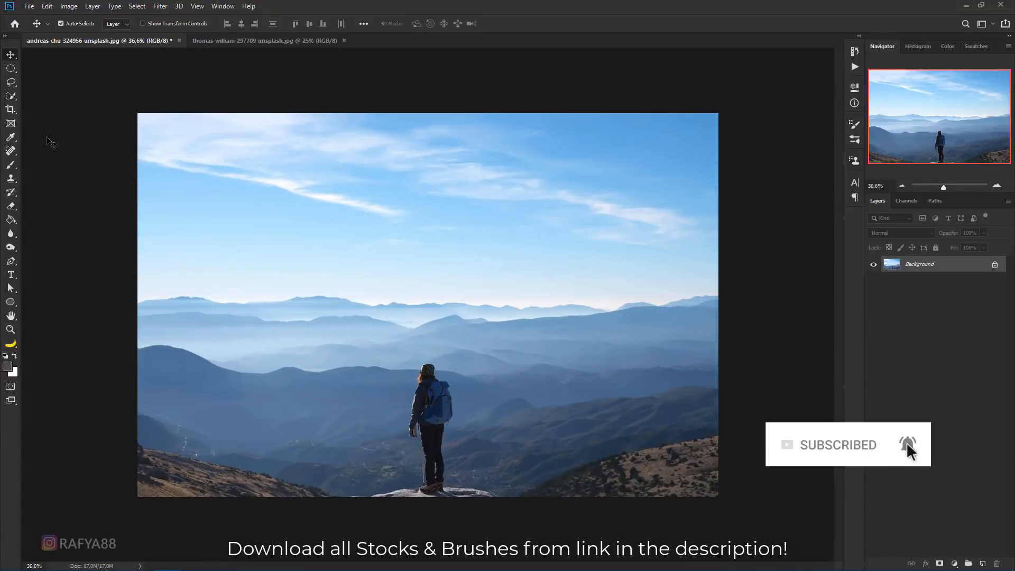
Draw a freehand Lasso selection closely around the standing hiker, from head down to the feet on the rock
{"action": "left_click_drag", "start_coordinate": [11, 82], "coordinate": [45, 90]}
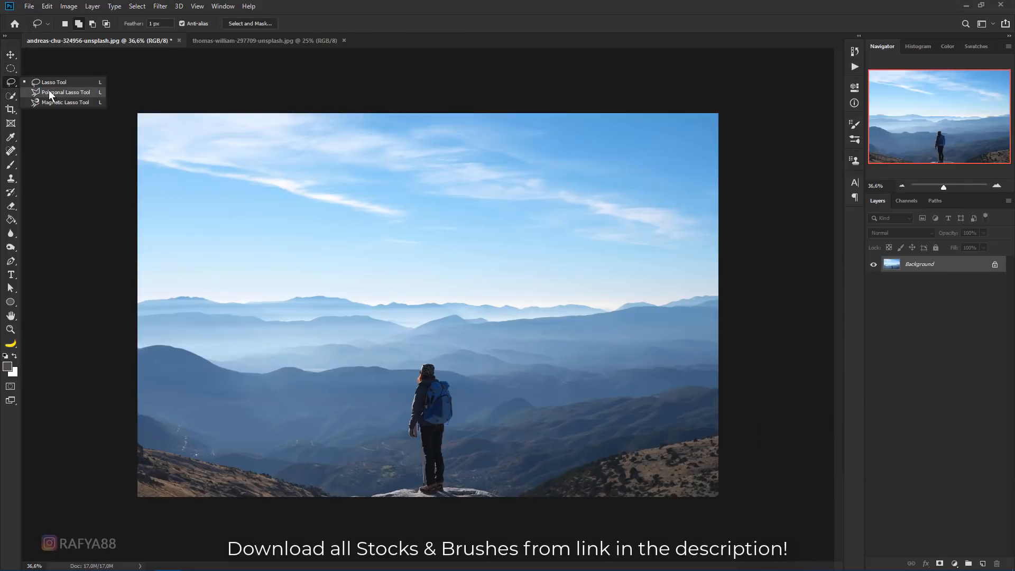
{"action": "left_click", "coordinate": [54, 82]}
{"action": "scroll", "coordinate": [491, 401], "scroll_direction": "up", "scroll_amount": 2}
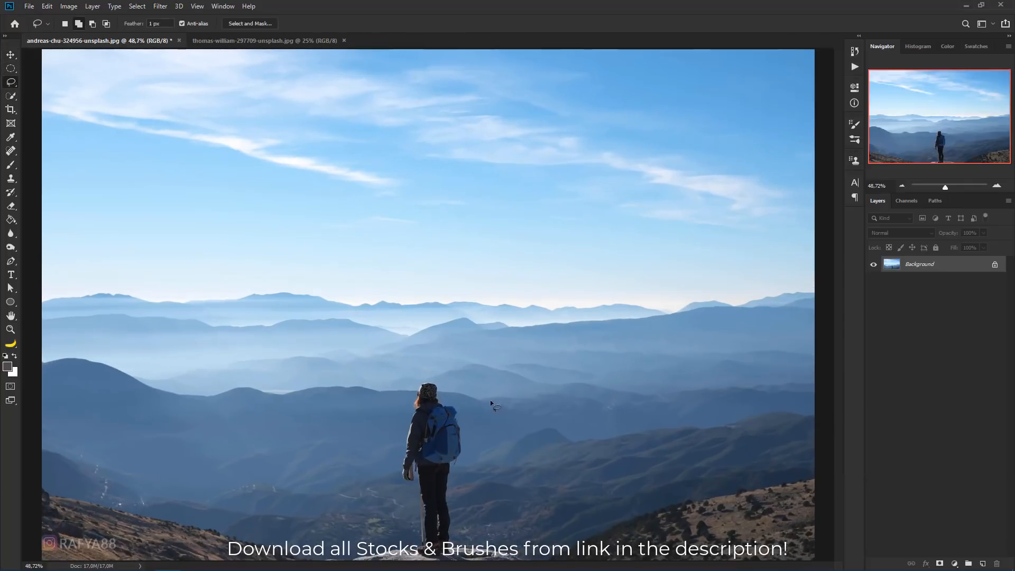
{"action": "scroll", "coordinate": [480, 399], "scroll_direction": "up", "scroll_amount": 1}
{"action": "left_click_drag", "start_coordinate": [480, 399], "coordinate": [479, 278]}
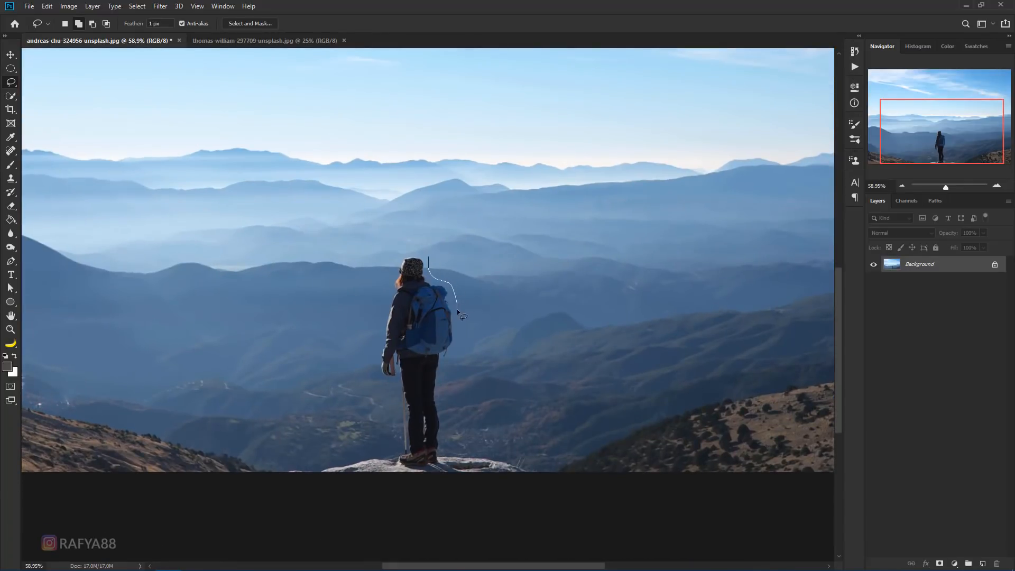
{"action": "mouse_move", "coordinate": [460, 360]}
{"action": "left_mouse_down"}
{"action": "mouse_move", "coordinate": [452, 437]}
{"action": "mouse_move", "coordinate": [445, 462]}
{"action": "mouse_move", "coordinate": [425, 473]}
{"action": "mouse_move", "coordinate": [398, 474]}
{"action": "mouse_move", "coordinate": [390, 463]}
{"action": "mouse_move", "coordinate": [378, 378]}
{"action": "left_mouse_up"}
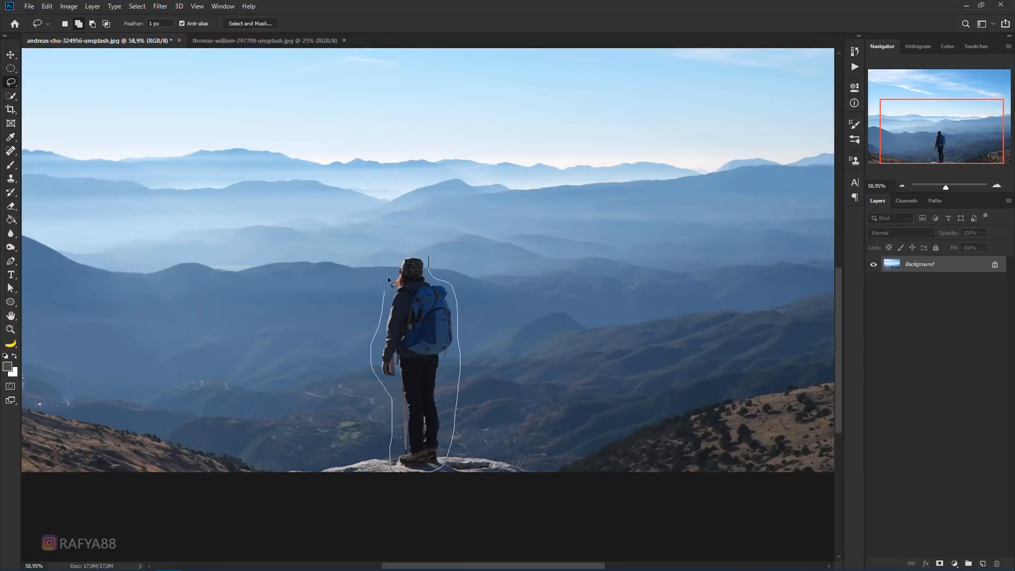
{"action": "left_click_drag", "start_coordinate": [431, 255], "coordinate": [430, 254]}
{"action": "scroll", "coordinate": [323, 272], "scroll_direction": "down", "scroll_amount": 4}
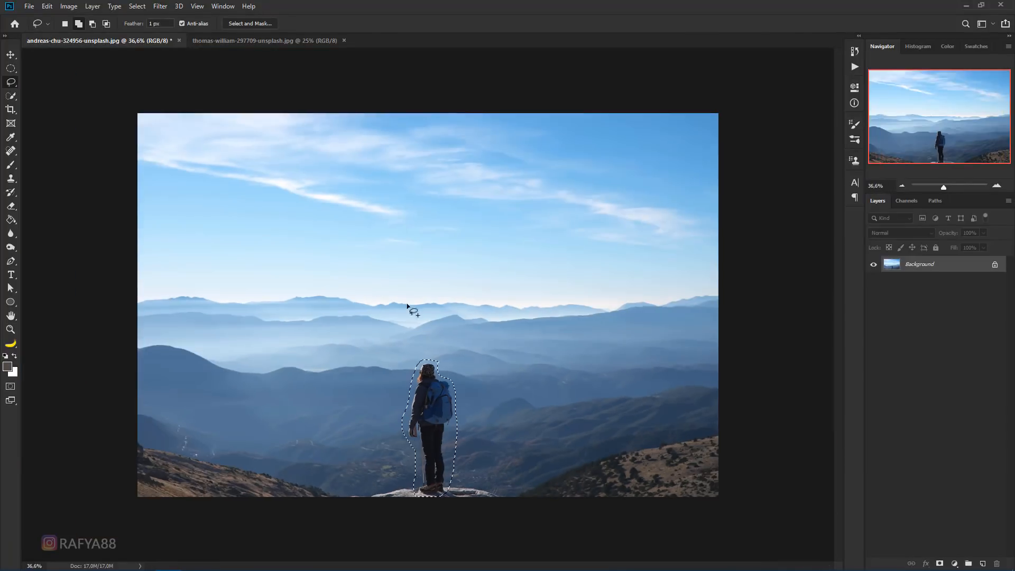
Remove the hiker with a Content-Aware fill at Normal mode and 100% opacity, and clear the selection
{"action": "key", "text": "shift+F5"}
{"action": "left_click", "coordinate": [521, 154]}
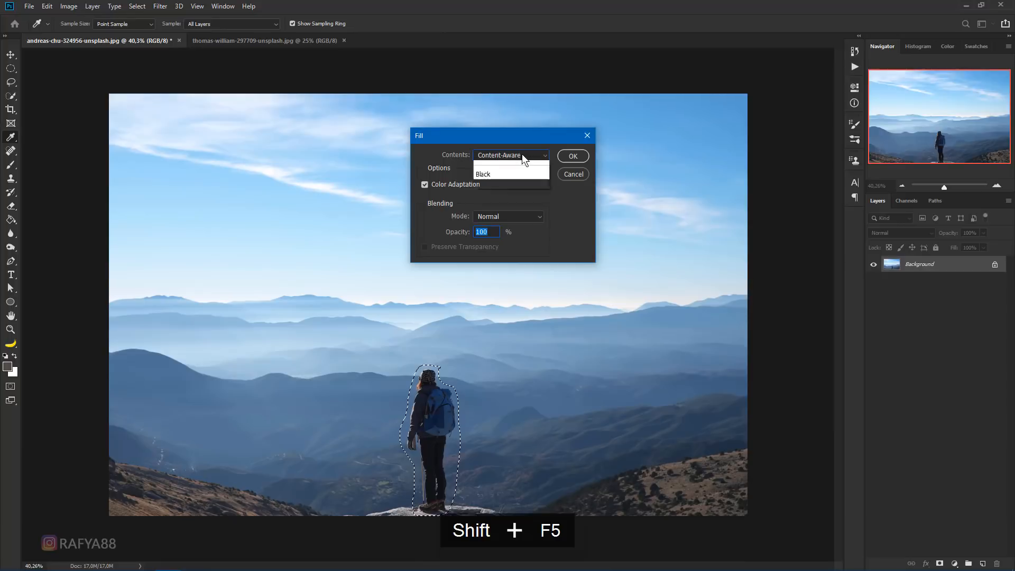
{"action": "left_click", "coordinate": [532, 200]}
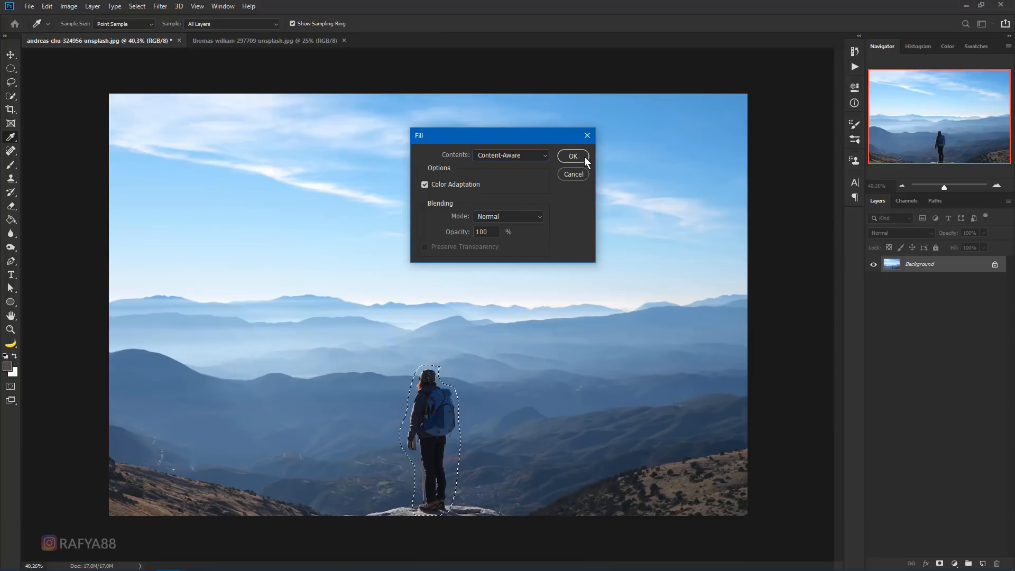
{"action": "left_click", "coordinate": [573, 156]}
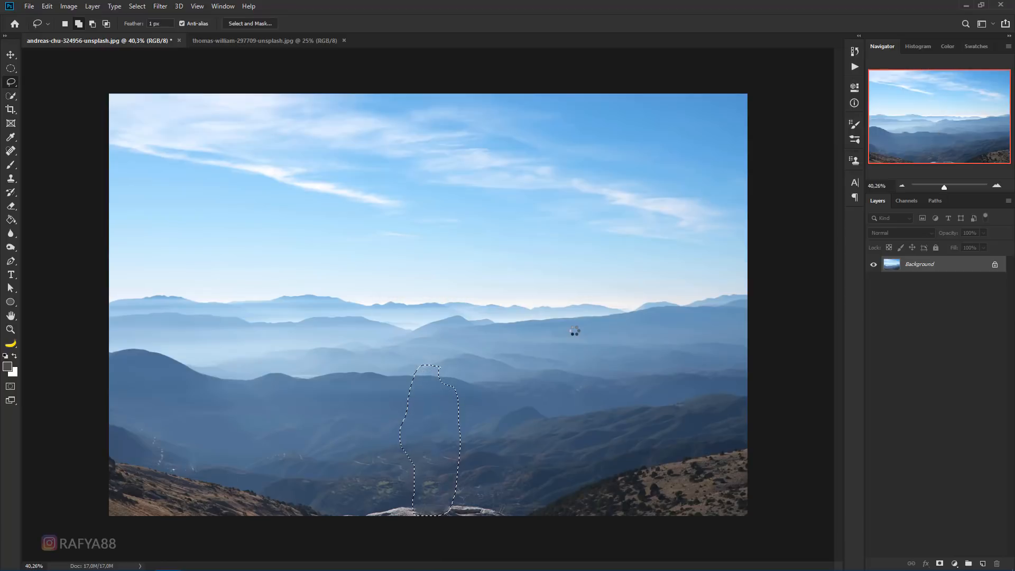
{"action": "key", "text": "ctrl+d"}
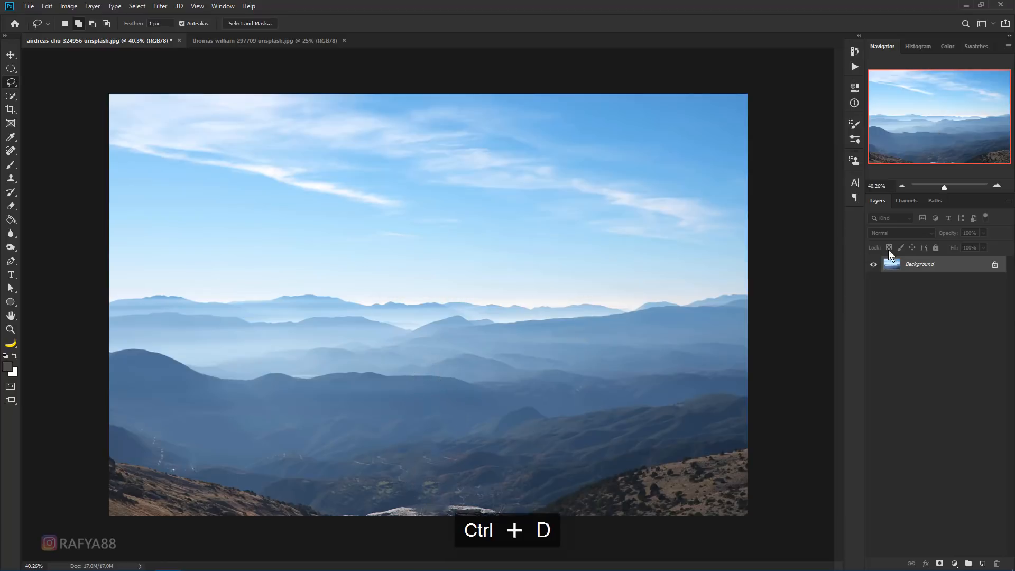
Duplicate the background layer and enlarge the copy, shifting it down so the brown foreground slopes fall outside the canvas
{"action": "key", "text": "ctrl+j"}
{"action": "scroll", "coordinate": [518, 323], "scroll_direction": "down", "scroll_amount": 2}
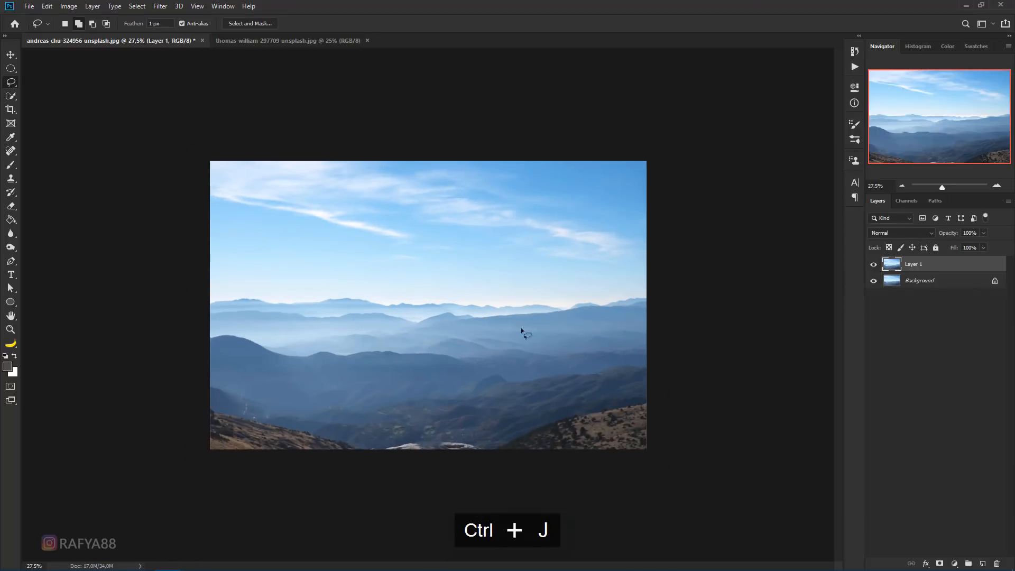
{"action": "key", "text": "ctrl+t"}
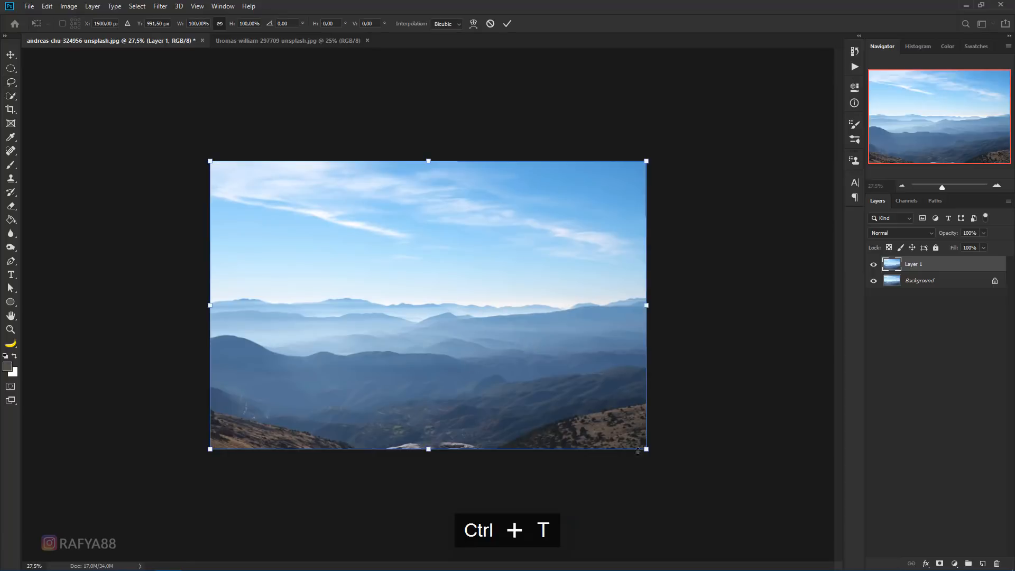
{"action": "left_click_drag", "start_coordinate": [649, 452], "coordinate": [702, 486]}
{"action": "left_click_drag", "start_coordinate": [614, 431], "coordinate": [621, 465]}
{"action": "left_click", "coordinate": [506, 24]}
{"action": "key", "text": "l"}
{"action": "scroll", "coordinate": [499, 367], "scroll_direction": "up", "scroll_amount": 3}
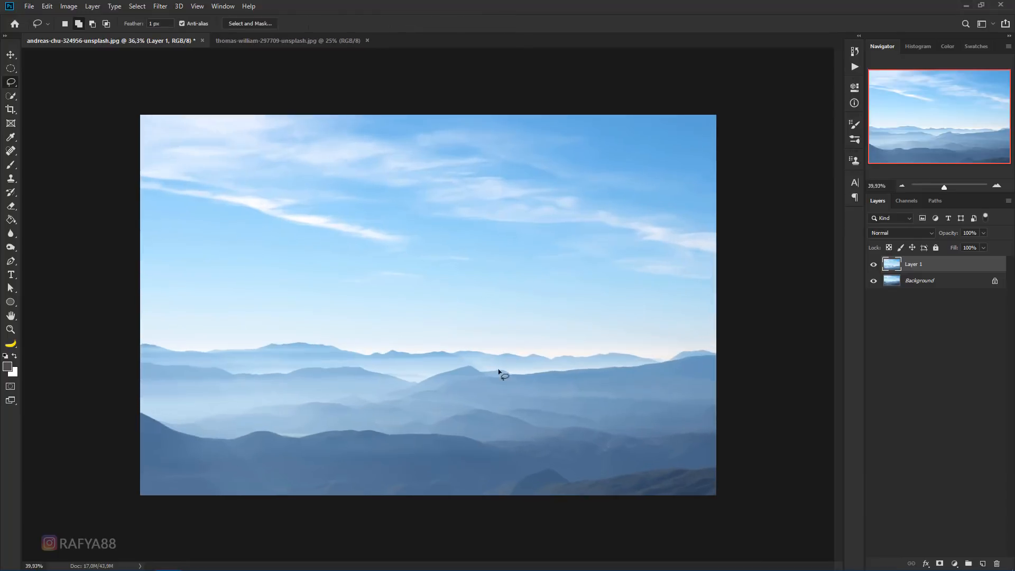
Rename the enlarged copy layer as BG
{"action": "double_click", "coordinate": [914, 265]}
{"action": "type", "text": "G"}
{"action": "key", "text": "Return"}
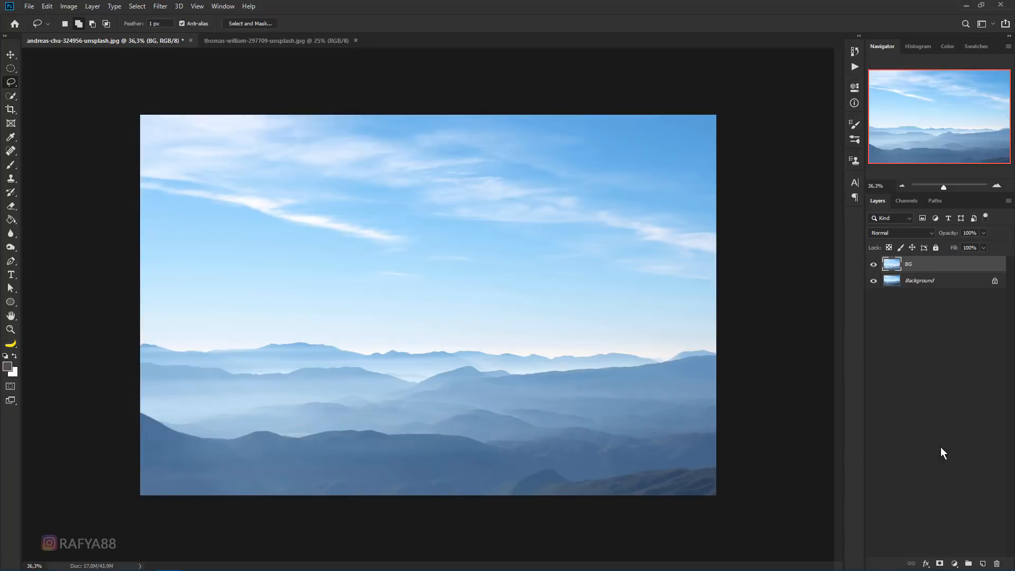
Add a Levels adjustment clipped to the BG layer with RGB midtones at 0.68 and output white at 170
{"action": "left_click", "coordinate": [954, 563]}
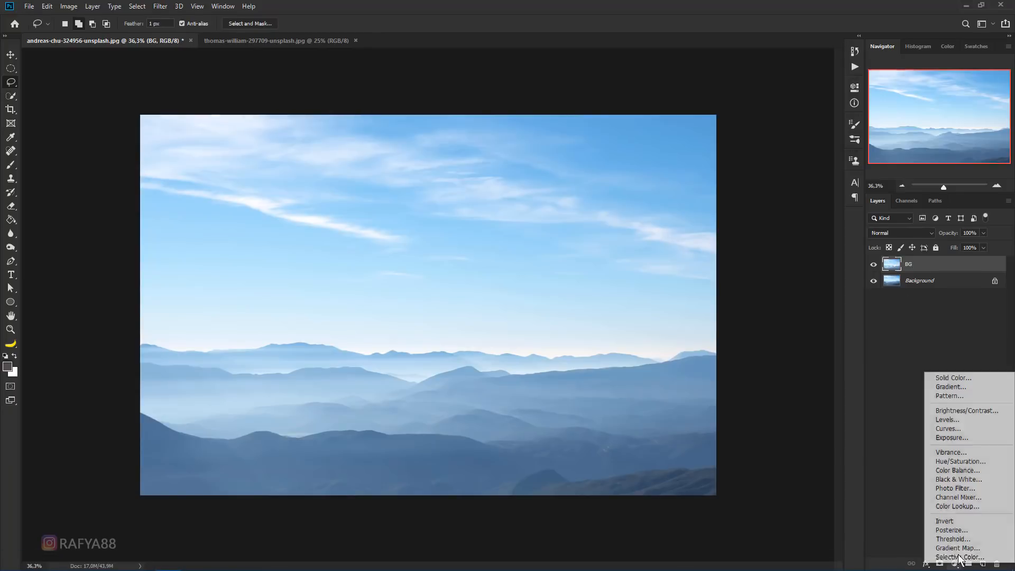
{"action": "left_click", "coordinate": [979, 419]}
{"action": "left_click_drag", "start_coordinate": [823, 224], "coordinate": [790, 230]}
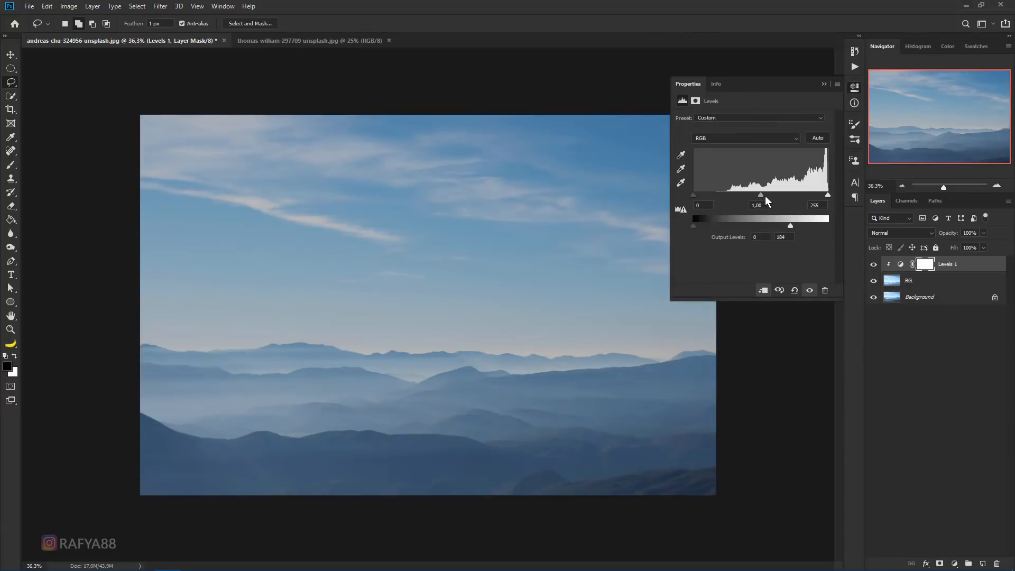
{"action": "left_click_drag", "start_coordinate": [764, 196], "coordinate": [781, 196]}
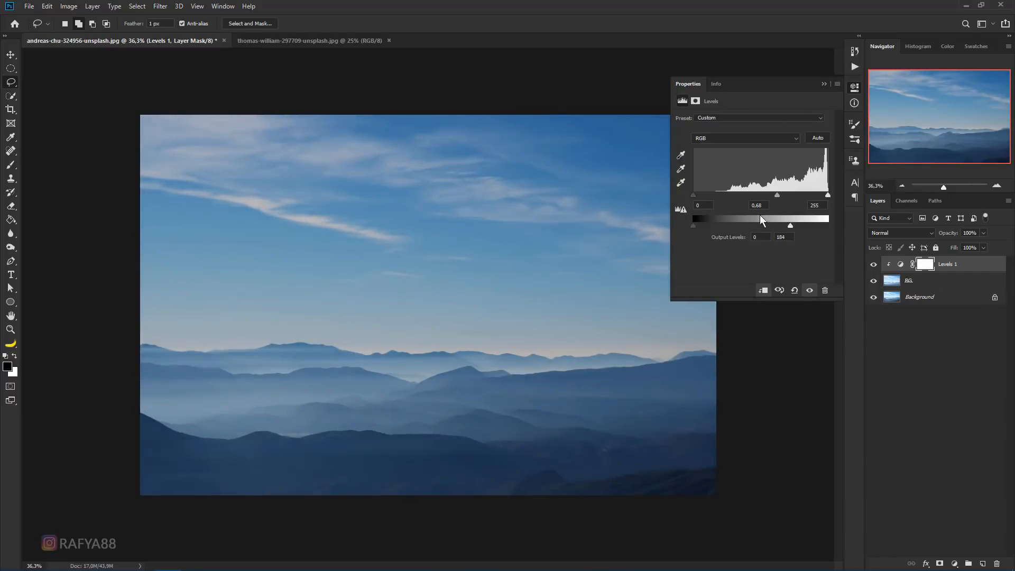
{"action": "left_click_drag", "start_coordinate": [789, 226], "coordinate": [783, 226]}
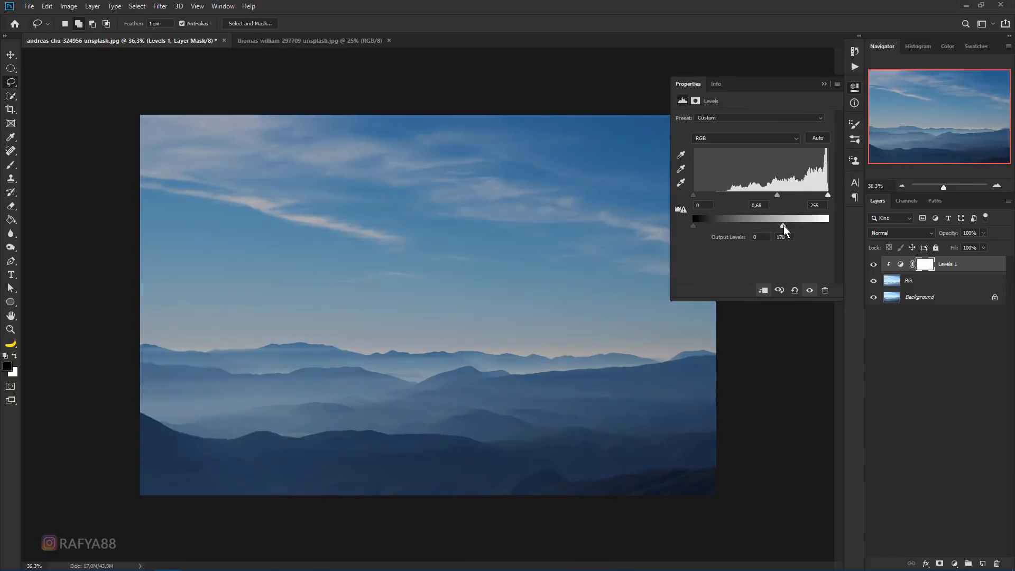
In the Levels adjustment's Blue channel, set midtones to 0.74 and output levels to 24 and 239
{"action": "left_click", "coordinate": [743, 139]}
{"action": "left_click", "coordinate": [729, 172]}
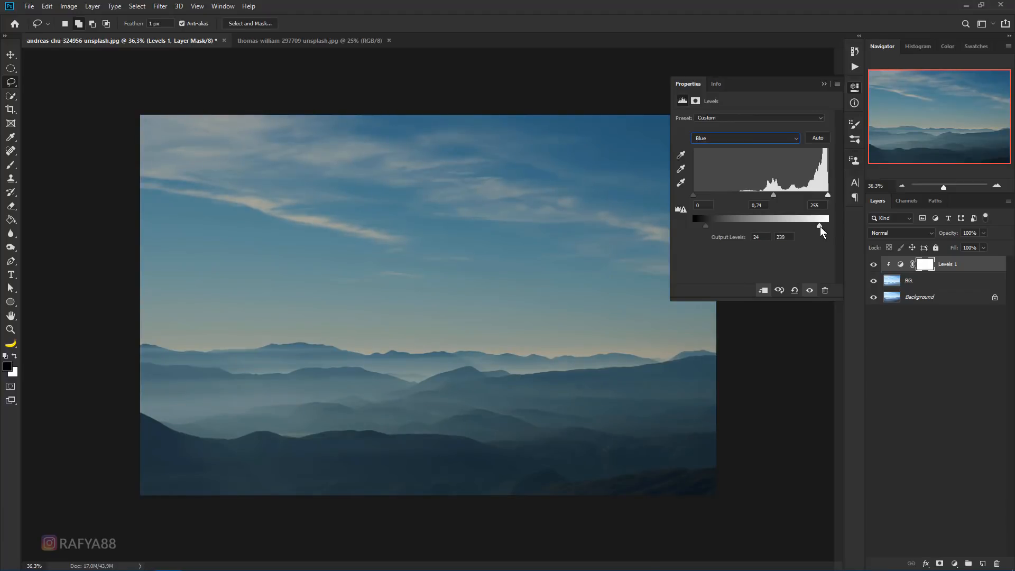
{"action": "left_click", "coordinate": [823, 84]}
Convert the BG layer to a smart object
{"action": "left_click", "coordinate": [930, 281]}
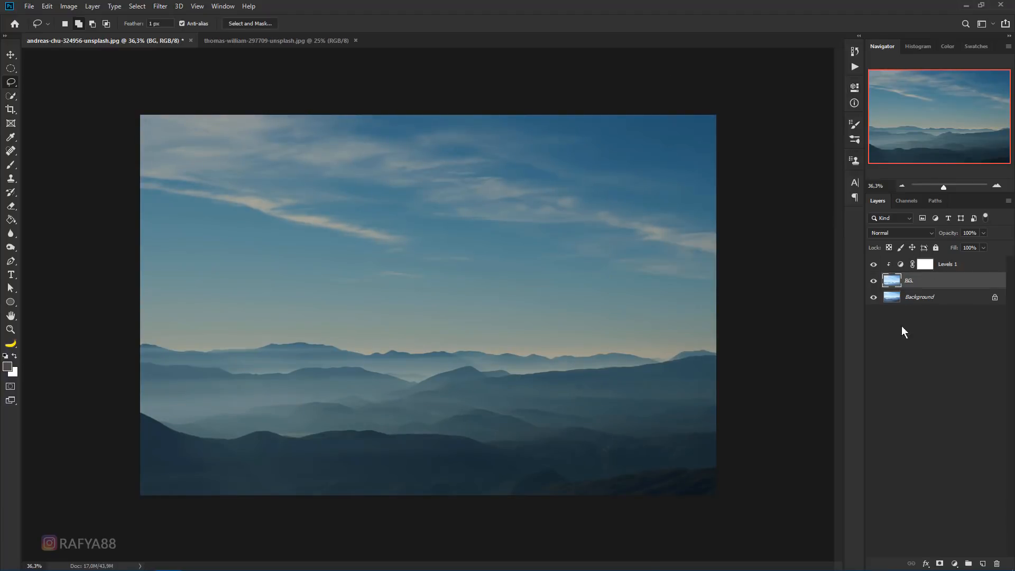
{"action": "scroll", "coordinate": [833, 341], "scroll_direction": "up", "scroll_amount": 1}
{"action": "right_click", "coordinate": [922, 285]}
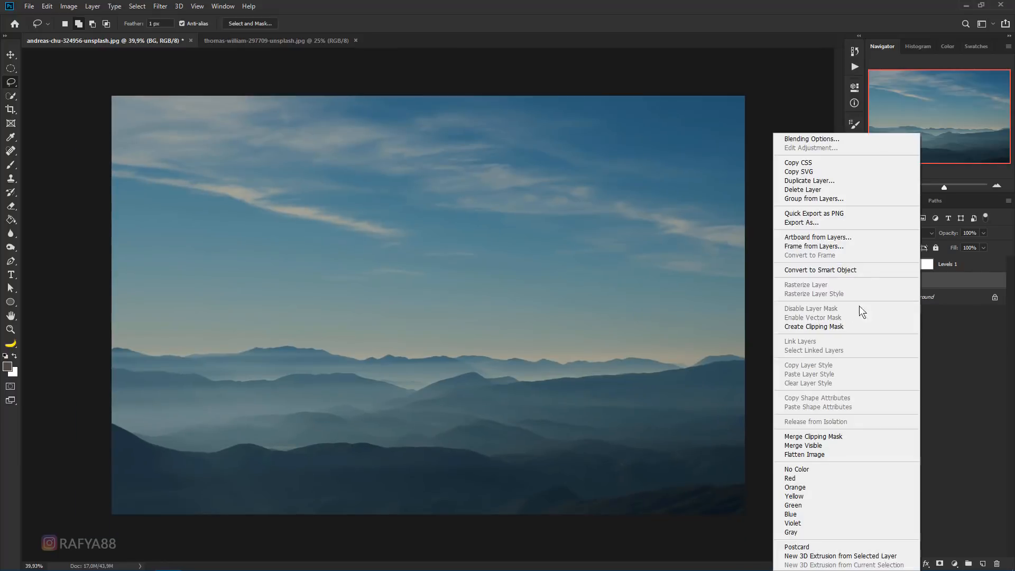
{"action": "left_click", "coordinate": [861, 272]}
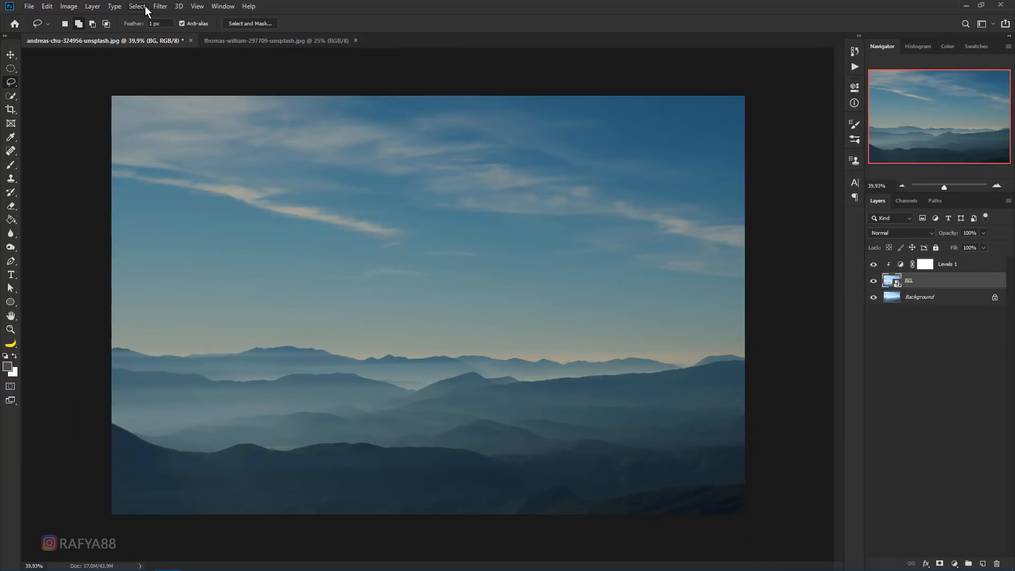
Apply a slight Gaussian Blur as a smart filter to the BG layer to soften the sky and mountains
{"action": "left_click", "coordinate": [161, 6]}
{"action": "mouse_move", "coordinate": [246, 126]}
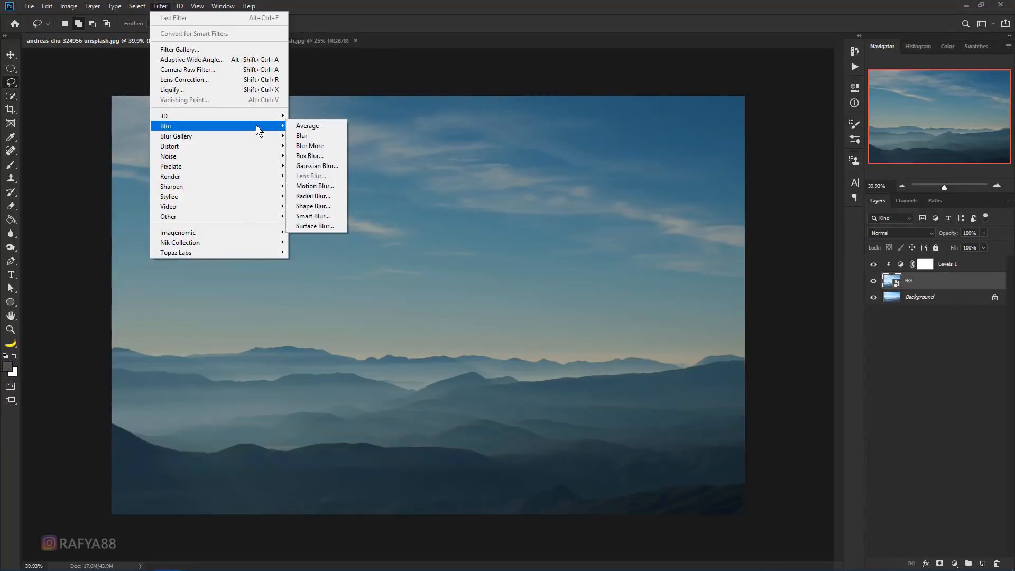
{"action": "left_click", "coordinate": [332, 166]}
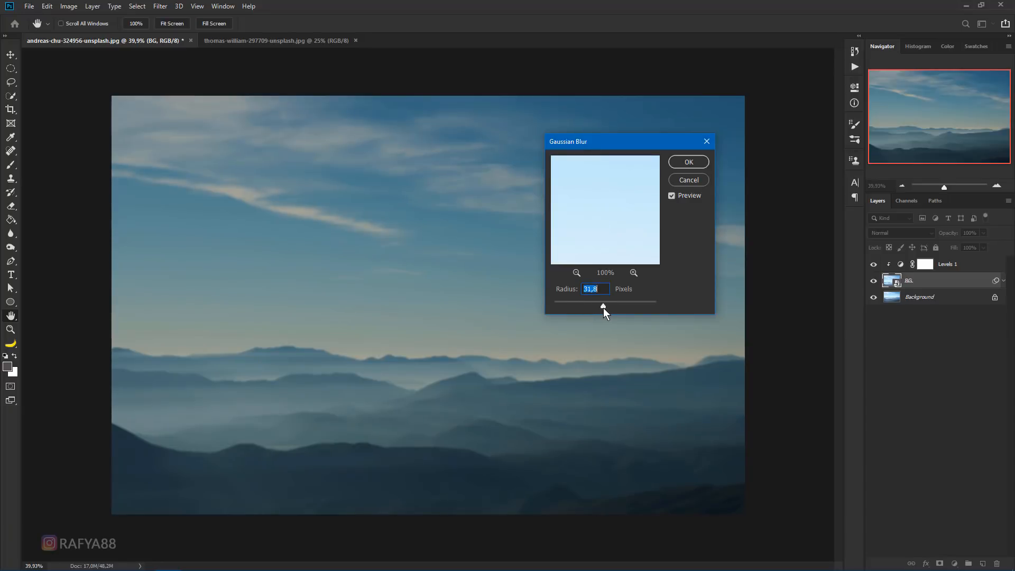
{"action": "left_click_drag", "start_coordinate": [576, 307], "coordinate": [558, 304]}
{"action": "left_click", "coordinate": [688, 162]}
{"action": "key", "text": "l"}
{"action": "scroll", "coordinate": [655, 300], "scroll_direction": "down", "scroll_amount": 1}
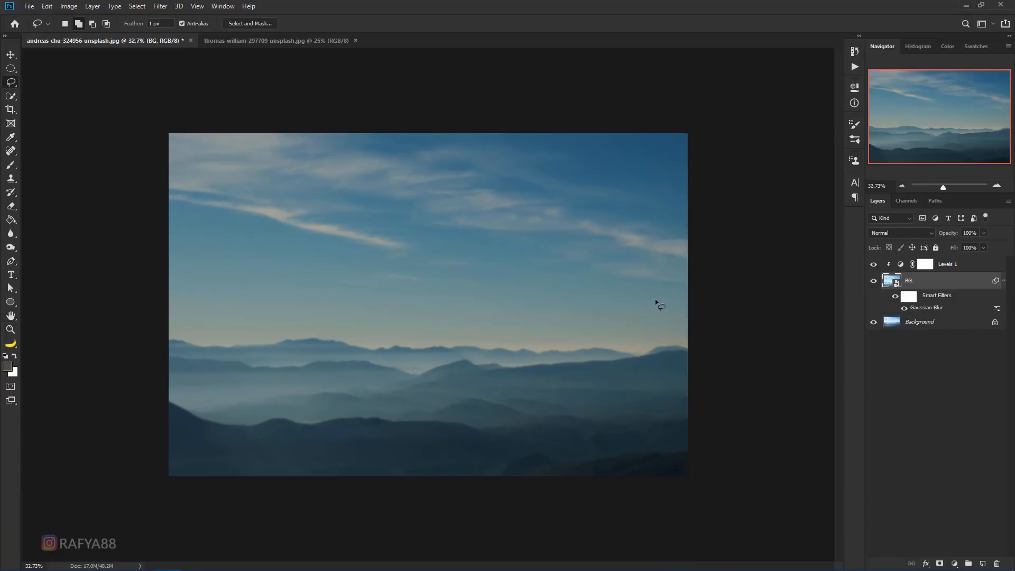
{"action": "scroll", "coordinate": [661, 299], "scroll_direction": "up", "scroll_amount": 1}
Compare the image with the Levels adjustment hidden and shown, and make that adjustment the active layer
{"action": "left_click", "coordinate": [874, 267]}
{"action": "left_click", "coordinate": [875, 265]}
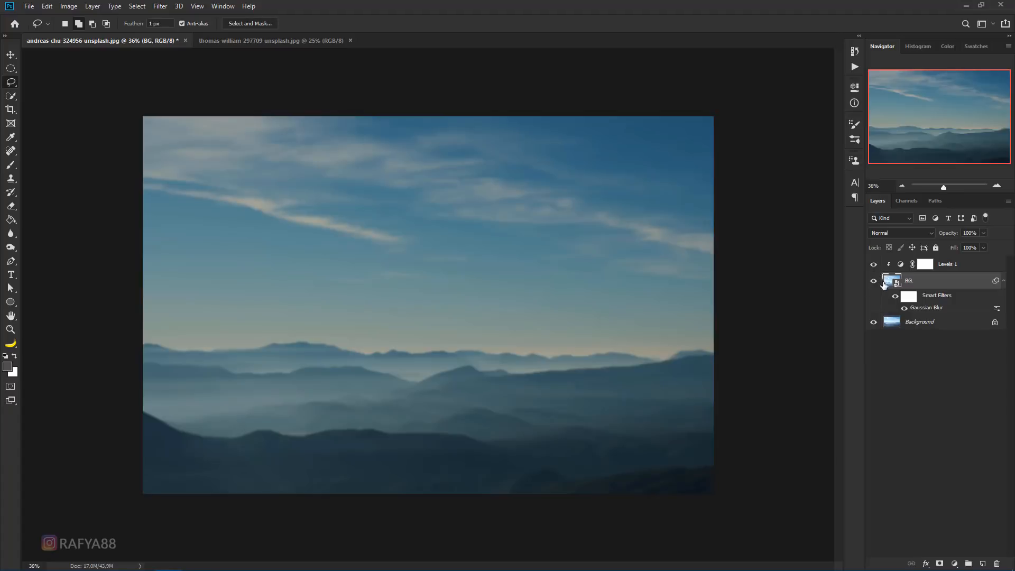
{"action": "left_click", "coordinate": [960, 267]}
{"action": "scroll", "coordinate": [363, 239], "scroll_direction": "up", "scroll_amount": 1}
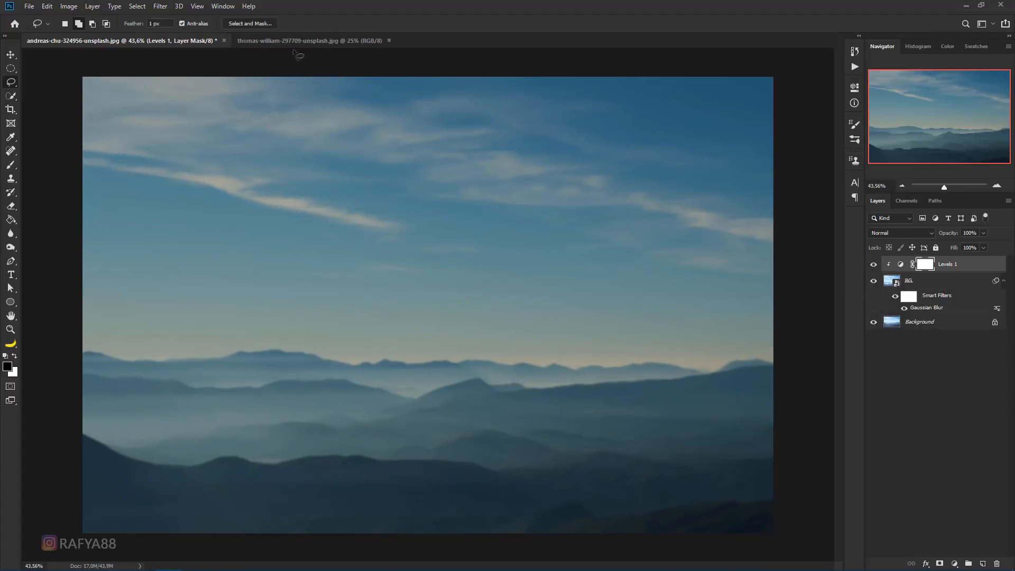
In the open photo of a hand holding a lens, select the sleeve, hand and lens using Quick Selection with a 150-pixel brush
{"action": "key", "text": "v"}
{"action": "left_click", "coordinate": [315, 41]}
{"action": "scroll", "coordinate": [365, 208], "scroll_direction": "up", "scroll_amount": 1}
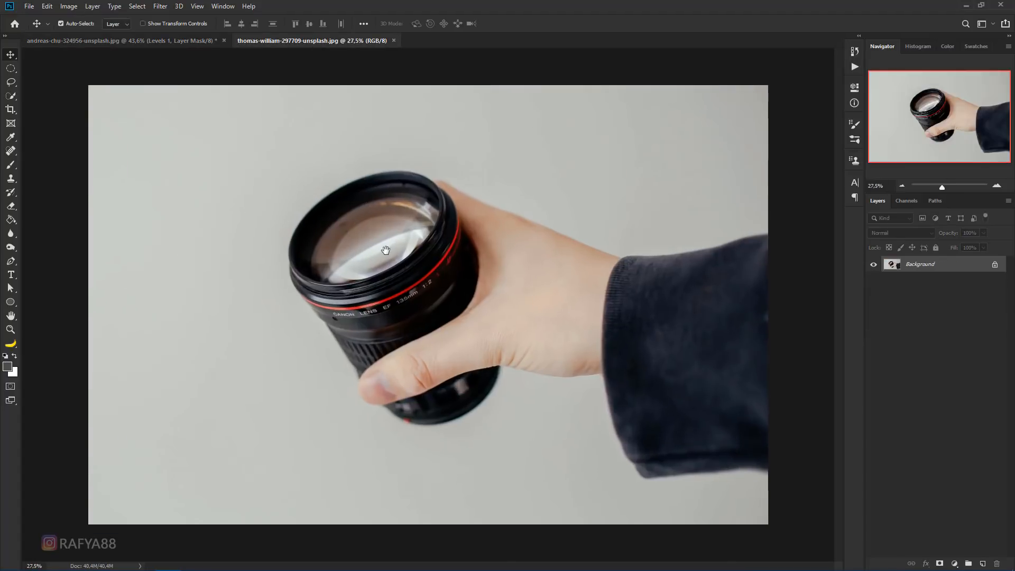
{"action": "scroll", "coordinate": [390, 250], "scroll_direction": "up", "scroll_amount": 2}
{"action": "left_click", "coordinate": [11, 95]}
{"action": "left_click", "coordinate": [61, 96]}
{"action": "scroll", "coordinate": [285, 140], "scroll_direction": "up", "scroll_amount": 1}
{"action": "key", "text": "bracketright"}
{"action": "mouse_move", "coordinate": [702, 305]}
{"action": "left_mouse_down"}
{"action": "mouse_move", "coordinate": [579, 308]}
{"action": "mouse_move", "coordinate": [534, 285]}
{"action": "mouse_move", "coordinate": [598, 309]}
{"action": "mouse_move", "coordinate": [520, 261]}
{"action": "mouse_move", "coordinate": [598, 244]}
{"action": "mouse_move", "coordinate": [612, 361]}
{"action": "mouse_move", "coordinate": [400, 334]}
{"action": "mouse_move", "coordinate": [187, 397]}
{"action": "left_mouse_up"}
{"action": "key", "text": "bracketright"}
{"action": "key", "text": "bracketright"}
{"action": "key", "text": "bracketright"}
{"action": "key", "text": "bracketright"}
{"action": "key", "text": "bracketright"}
{"action": "key", "text": "bracketright"}
{"action": "key", "text": "bracketright"}
{"action": "key", "text": "bracketright"}
{"action": "key", "text": "bracketright"}
{"action": "key", "text": "bracketright"}
{"action": "key", "text": "bracketright"}
{"action": "key", "text": "bracketright"}
{"action": "key", "text": "bracketright"}
{"action": "key", "text": "bracketright"}
{"action": "key", "text": "bracketright"}
{"action": "key", "text": "bracketright"}
{"action": "key", "text": "bracketright"}
{"action": "key", "text": "bracketright"}
{"action": "key", "text": "bracketright"}
{"action": "key", "text": "bracketright"}
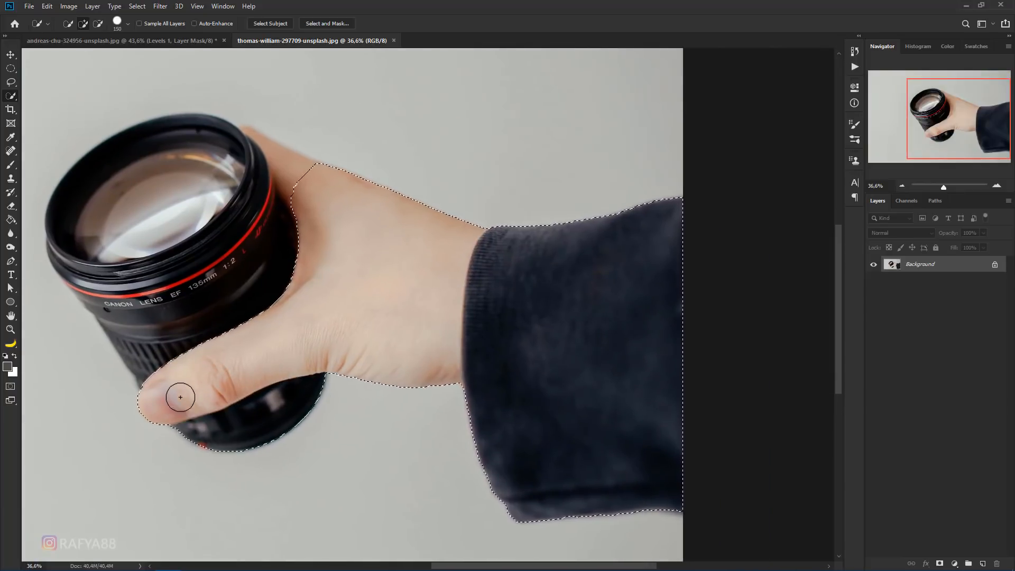
{"action": "left_click_drag", "start_coordinate": [277, 292], "coordinate": [430, 331]}
{"action": "mouse_move", "coordinate": [301, 395]}
{"action": "left_mouse_down"}
{"action": "mouse_move", "coordinate": [287, 344]}
{"action": "mouse_move", "coordinate": [323, 223]}
{"action": "mouse_move", "coordinate": [358, 229]}
{"action": "mouse_move", "coordinate": [404, 187]}
{"action": "left_mouse_up"}
{"action": "scroll", "coordinate": [405, 187], "scroll_direction": "up", "scroll_amount": 2}
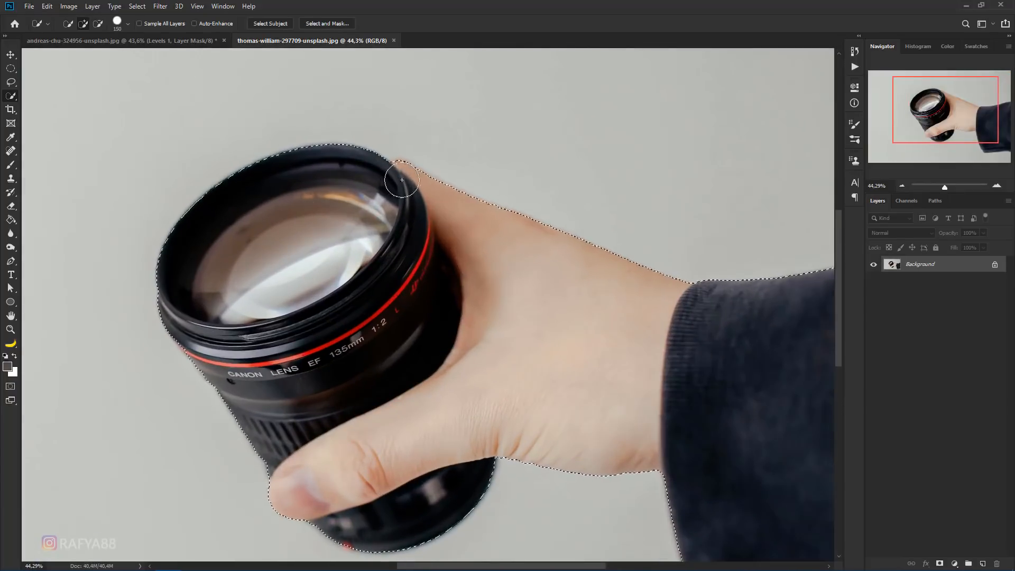
Inspect the selection outline up close and refine it along the upper rim of the lens
{"action": "scroll", "coordinate": [437, 377], "scroll_direction": "down", "scroll_amount": 3}
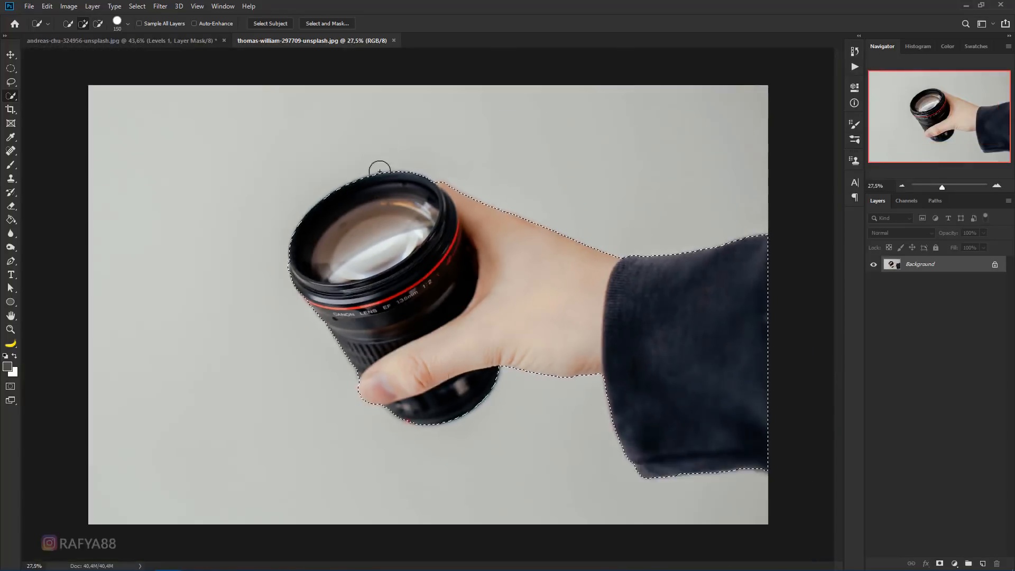
{"action": "scroll", "coordinate": [381, 178], "scroll_direction": "up", "scroll_amount": 8}
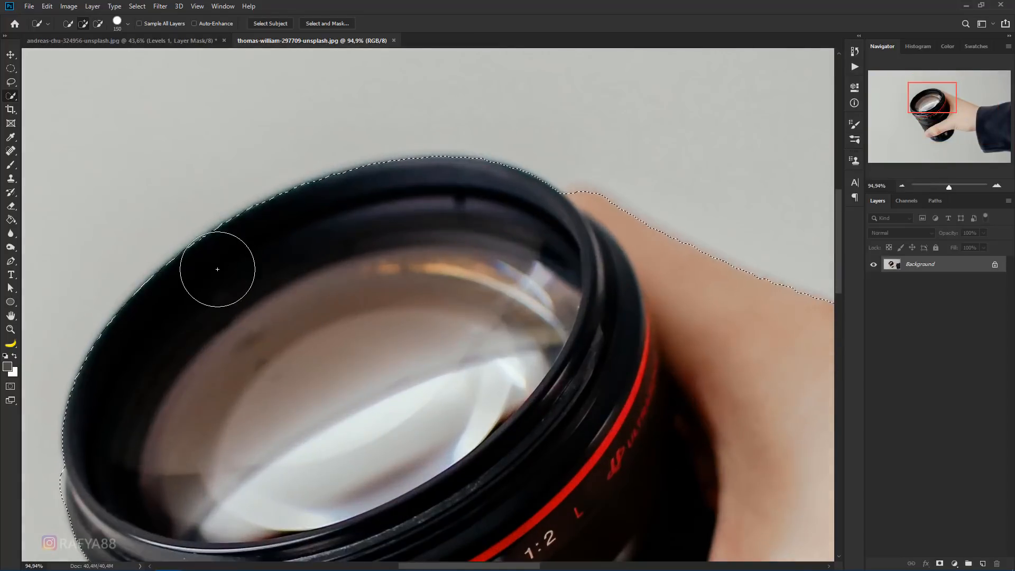
{"action": "left_click_drag", "start_coordinate": [322, 214], "coordinate": [350, 209]}
{"action": "scroll", "coordinate": [124, 435], "scroll_direction": "down", "scroll_amount": 4}
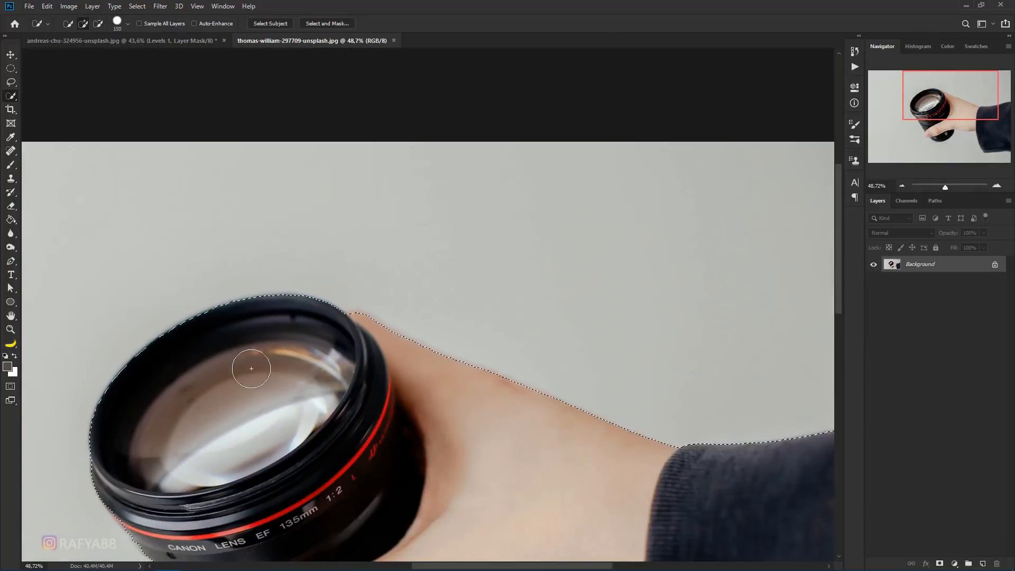
Add a layer mask from the selection to isolate the hand and lens from the grey background
{"action": "key", "text": "ctrl+0"}
{"action": "left_click", "coordinate": [939, 563]}
{"action": "scroll", "coordinate": [422, 293], "scroll_direction": "up", "scroll_amount": 1}
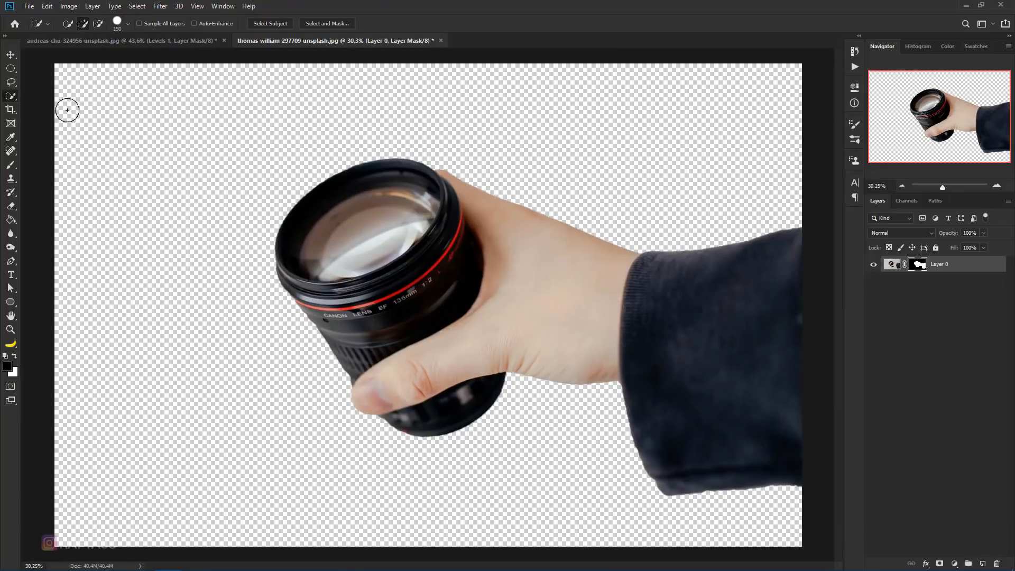
Move the masked hand-and-lens layer into the mountain background document with the Move tool
{"action": "left_click", "coordinate": [11, 55]}
{"action": "left_click_drag", "start_coordinate": [356, 191], "coordinate": [362, 288]}
{"action": "scroll", "coordinate": [349, 285], "scroll_direction": "down", "scroll_amount": 3}
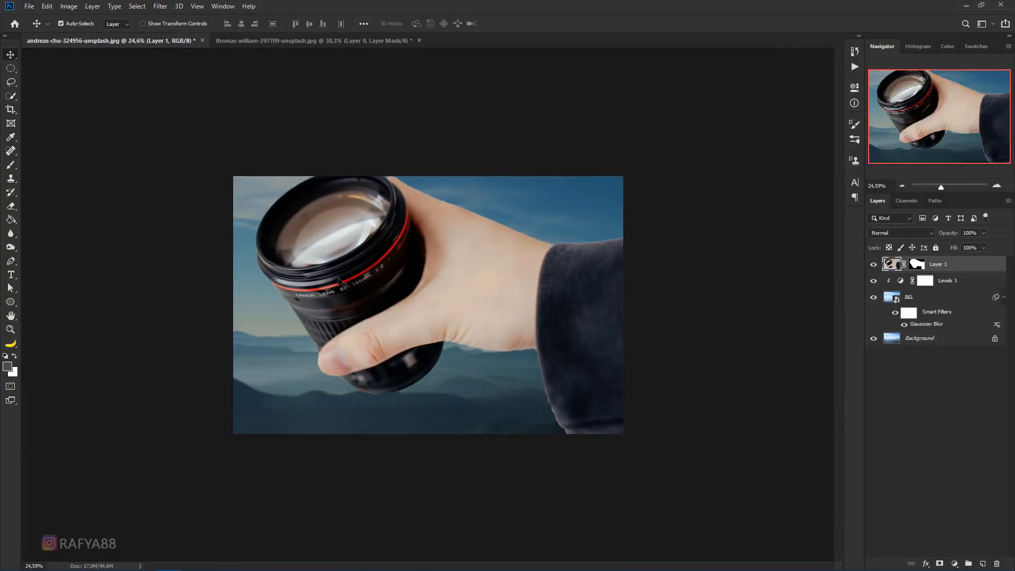
Scale the hand-and-lens layer to 56.93% and place it so the sleeve meets the right edge of the image
{"action": "key", "text": "ctrl+t"}
{"action": "left_click_drag", "start_coordinate": [674, 479], "coordinate": [555, 398]}
{"action": "left_click_drag", "start_coordinate": [511, 350], "coordinate": [586, 406]}
{"action": "scroll", "coordinate": [654, 457], "scroll_direction": "up", "scroll_amount": 2}
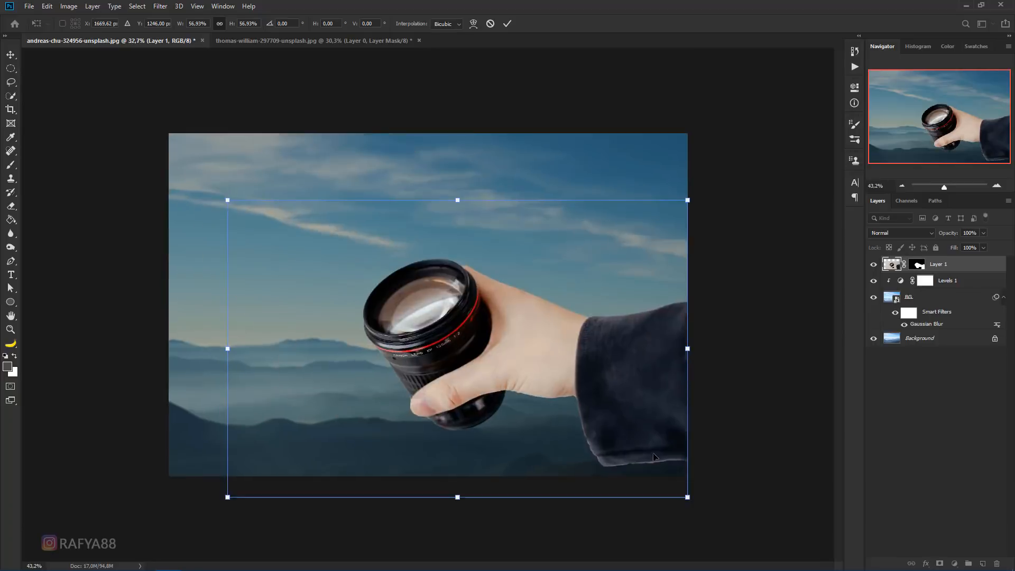
{"action": "scroll", "coordinate": [650, 455], "scroll_direction": "up", "scroll_amount": 2}
{"action": "scroll", "coordinate": [635, 392], "scroll_direction": "down", "scroll_amount": 2}
{"action": "scroll", "coordinate": [581, 400], "scroll_direction": "up", "scroll_amount": 1}
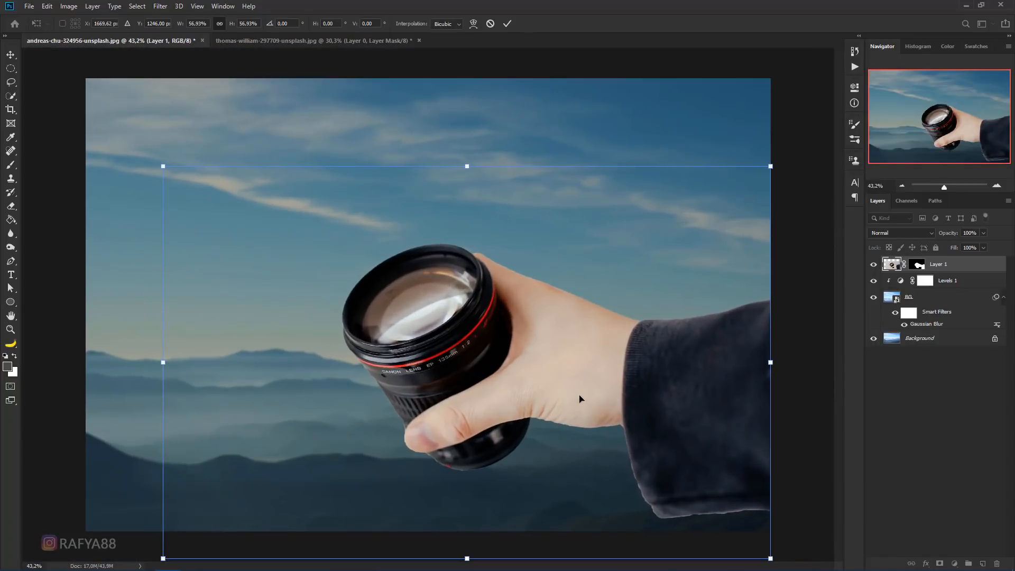
{"action": "scroll", "coordinate": [510, 291], "scroll_direction": "down", "scroll_amount": 3}
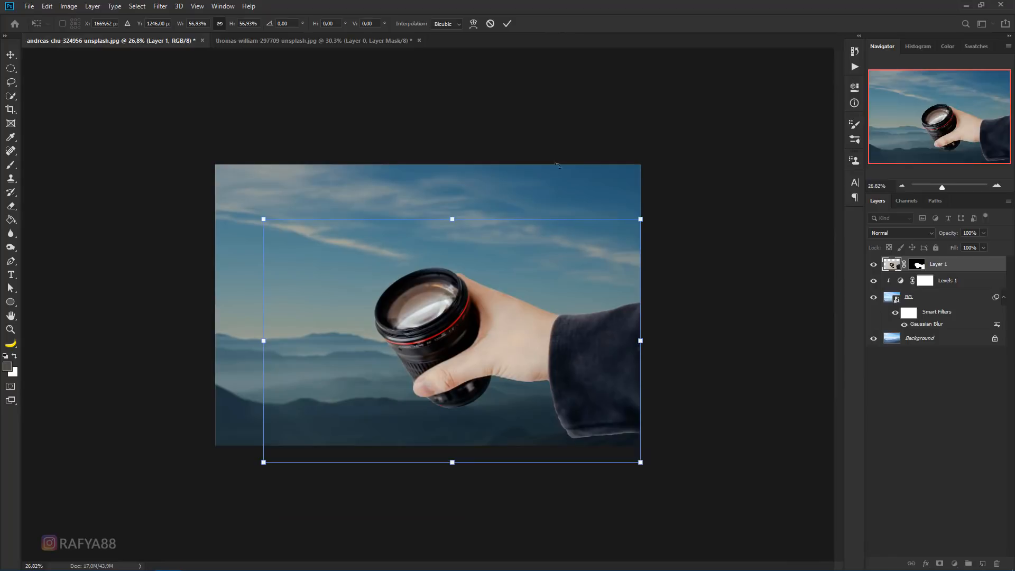
{"action": "left_click", "coordinate": [507, 23]}
Refine the hand's mask in Select and Mask: transparency 100%, radius 2 px, smooth 5, feather 0.3 px, shift edge -39%
{"action": "scroll", "coordinate": [642, 434], "scroll_direction": "up", "scroll_amount": 6}
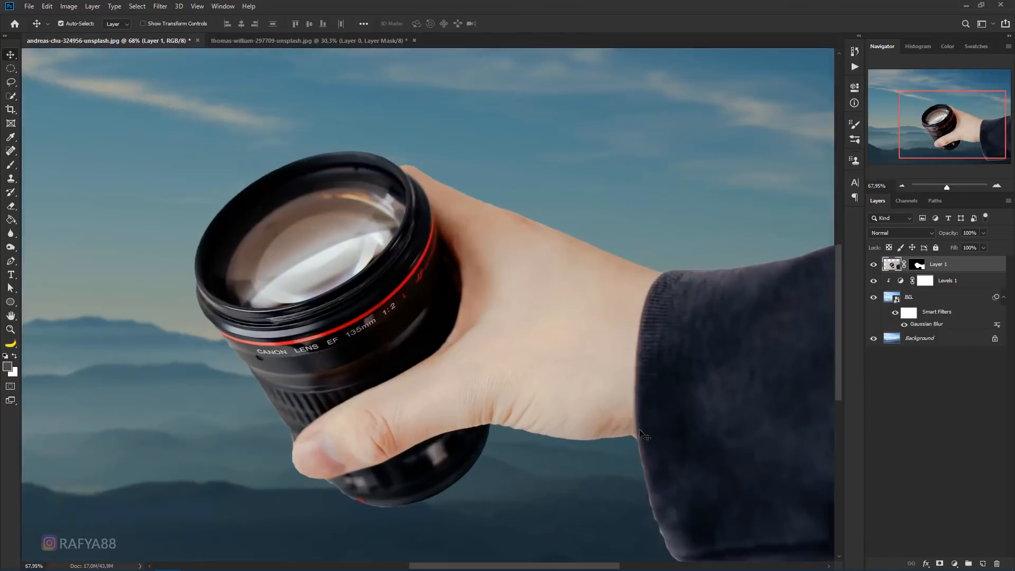
{"action": "scroll", "coordinate": [642, 434], "scroll_direction": "up", "scroll_amount": 3}
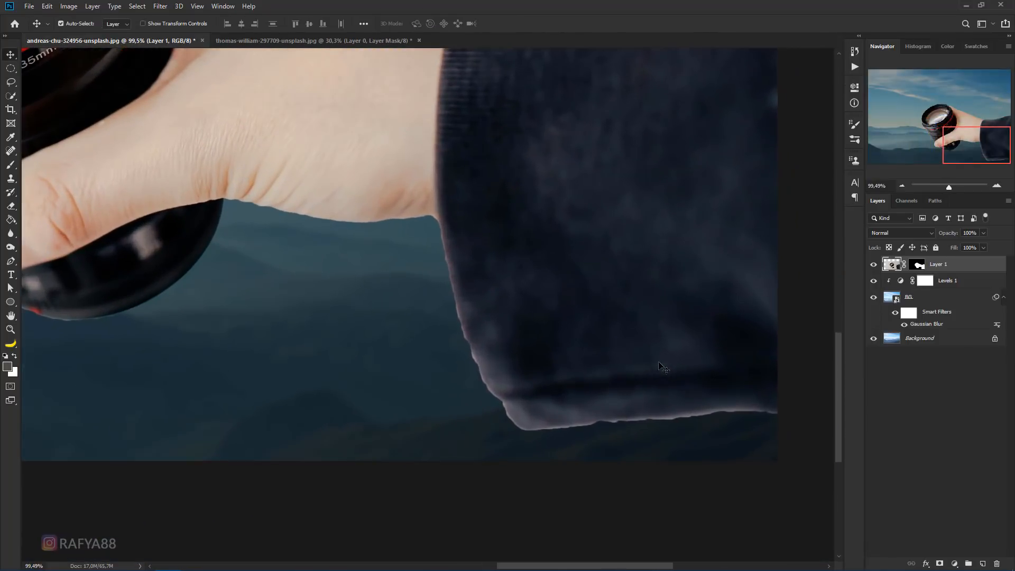
{"action": "right_click", "coordinate": [917, 263]}
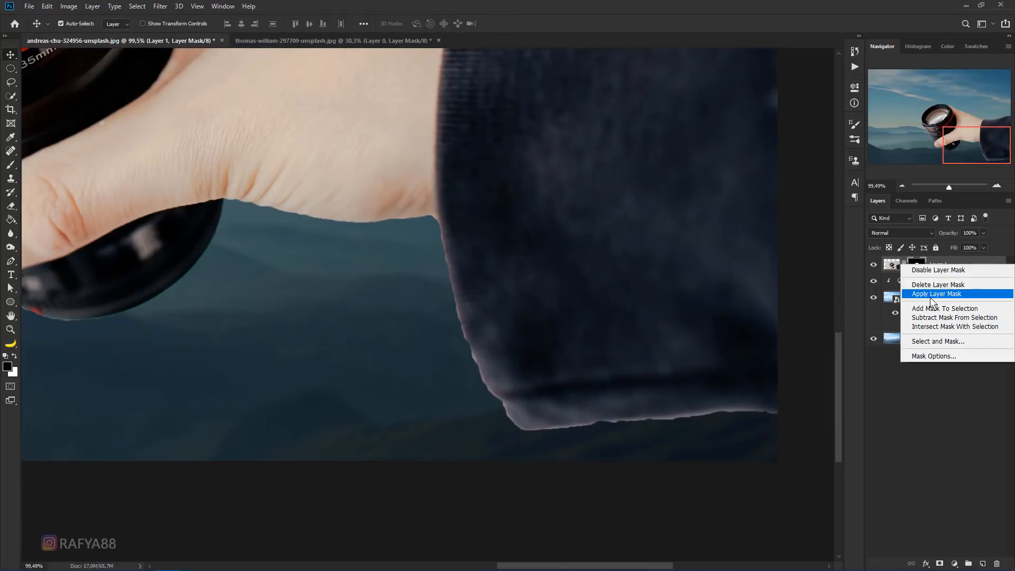
{"action": "left_click", "coordinate": [940, 343]}
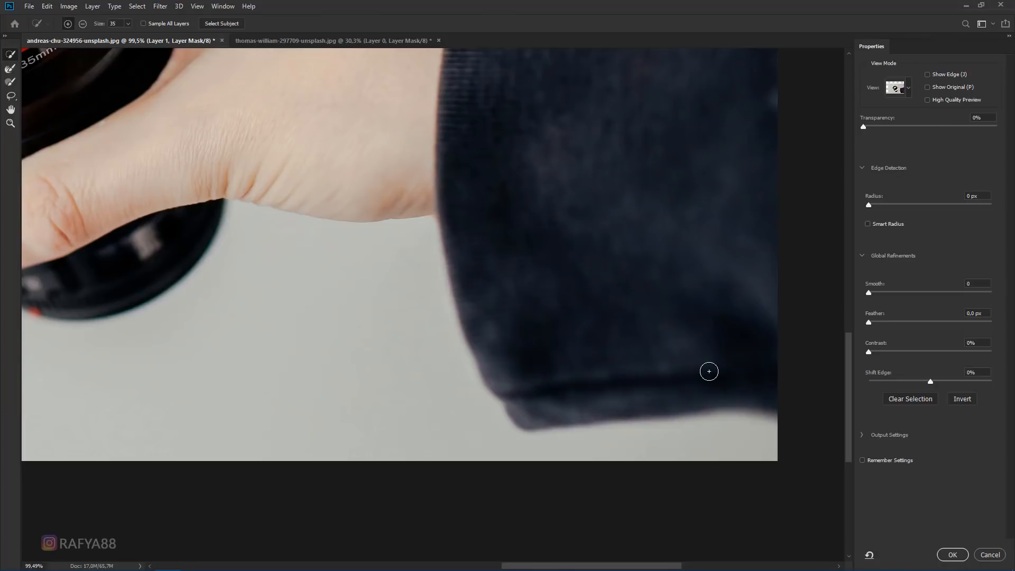
{"action": "left_click_drag", "start_coordinate": [913, 125], "coordinate": [1007, 129]}
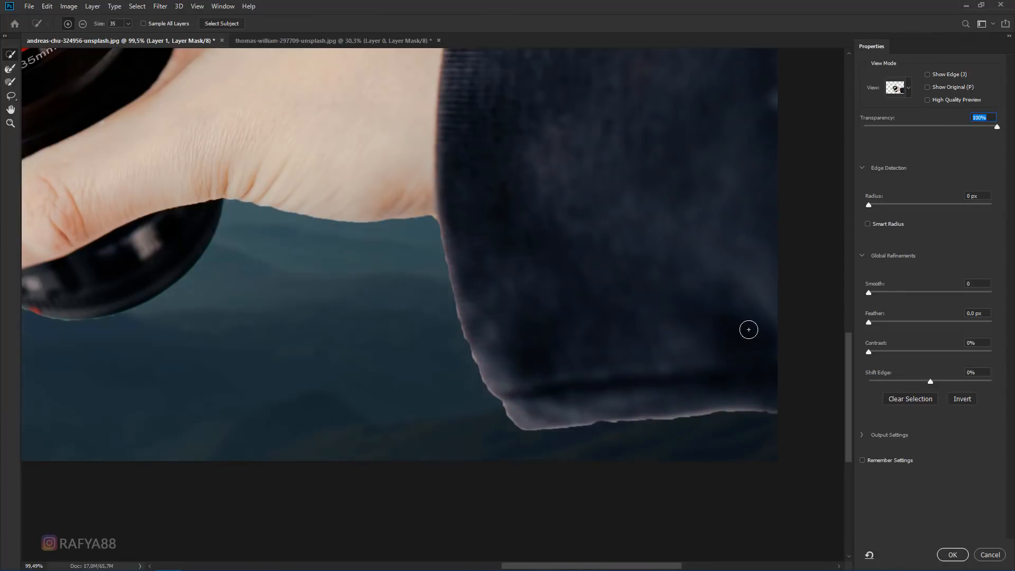
{"action": "left_click_drag", "start_coordinate": [868, 205], "coordinate": [880, 205]}
{"action": "left_click_drag", "start_coordinate": [930, 382], "coordinate": [915, 380]}
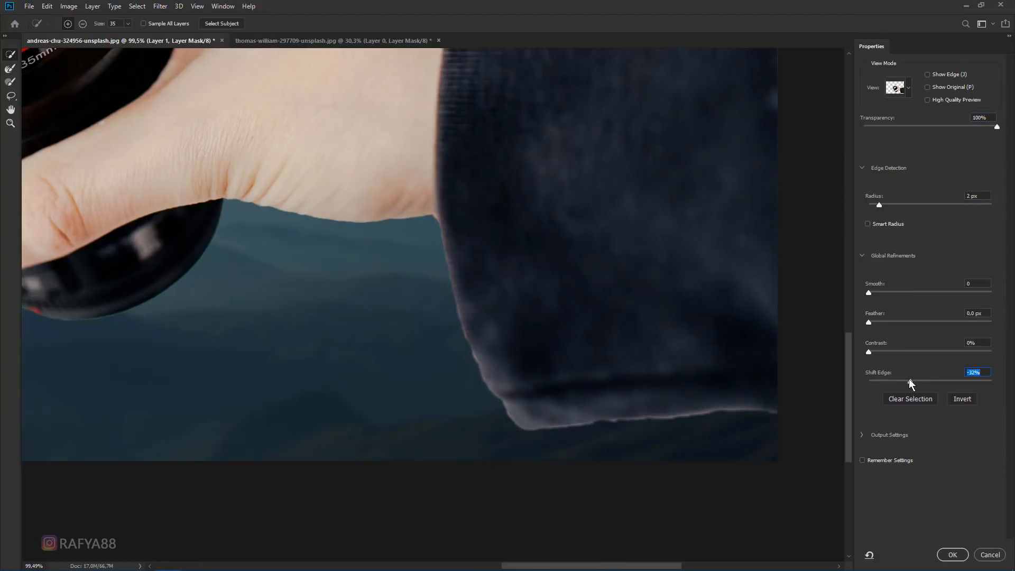
{"action": "left_click_drag", "start_coordinate": [869, 293], "coordinate": [871, 322]}
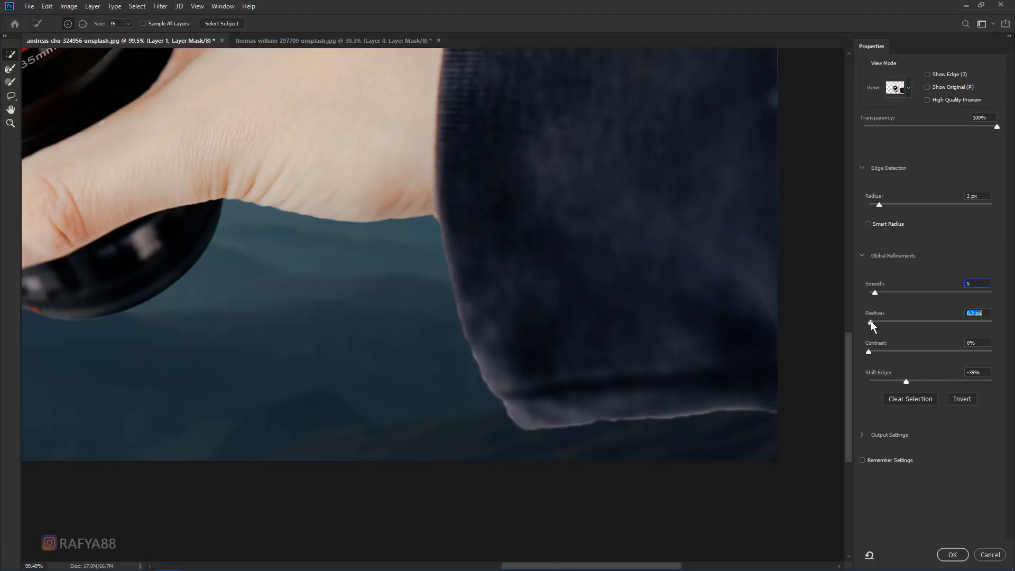
{"action": "left_click", "coordinate": [952, 555]}
{"action": "key", "text": "ctrl+0"}
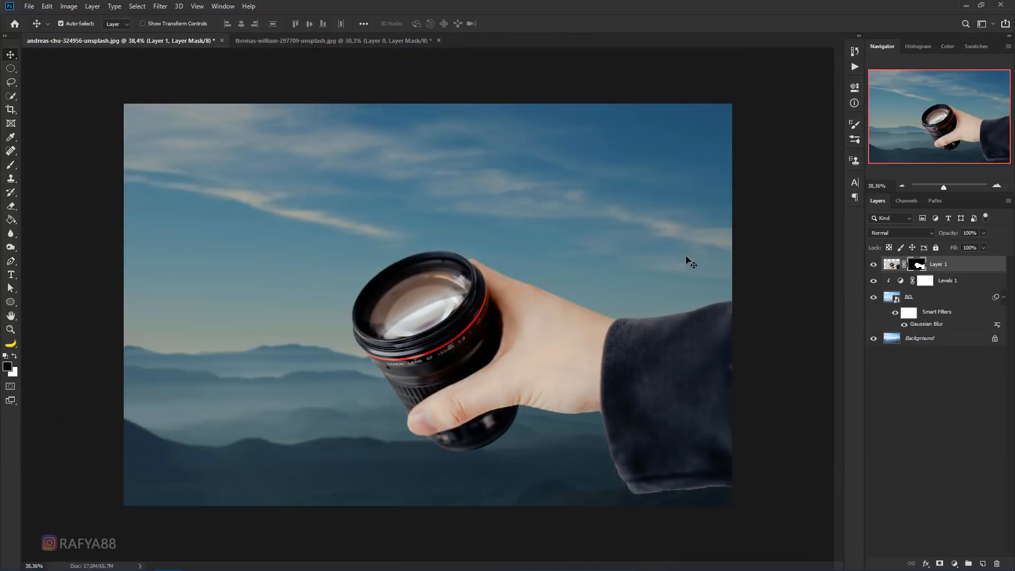
Inspect the refined cut-out up close and rename its layer as Lens
{"action": "scroll", "coordinate": [649, 364], "scroll_direction": "up", "scroll_amount": 1}
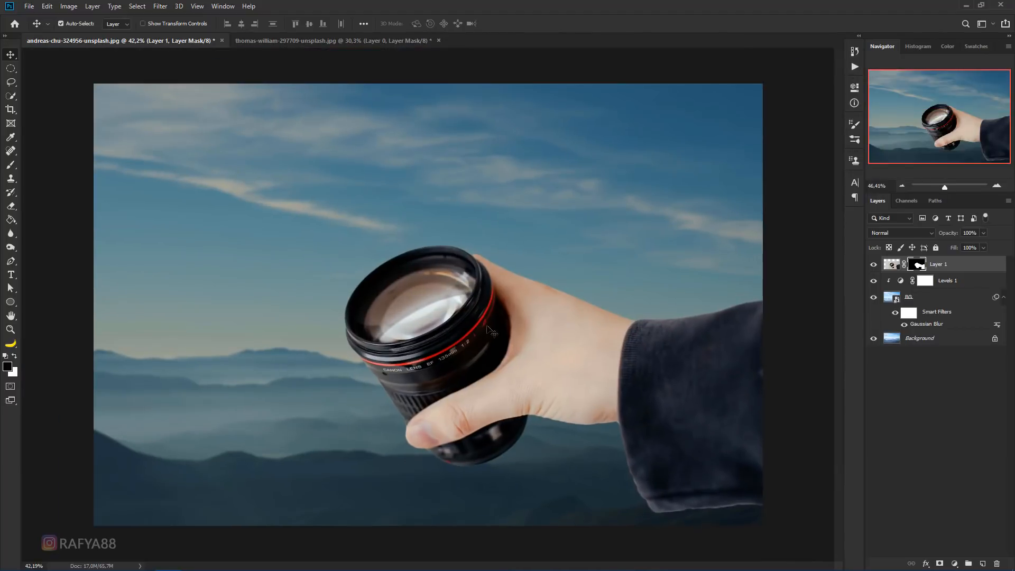
{"action": "scroll", "coordinate": [492, 328], "scroll_direction": "up", "scroll_amount": 3}
{"action": "scroll", "coordinate": [486, 326], "scroll_direction": "down", "scroll_amount": 3}
{"action": "scroll", "coordinate": [489, 331], "scroll_direction": "down", "scroll_amount": 1}
{"action": "double_click", "coordinate": [939, 264]}
{"action": "type", "text": "Lens"}
{"action": "key", "text": "Return"}
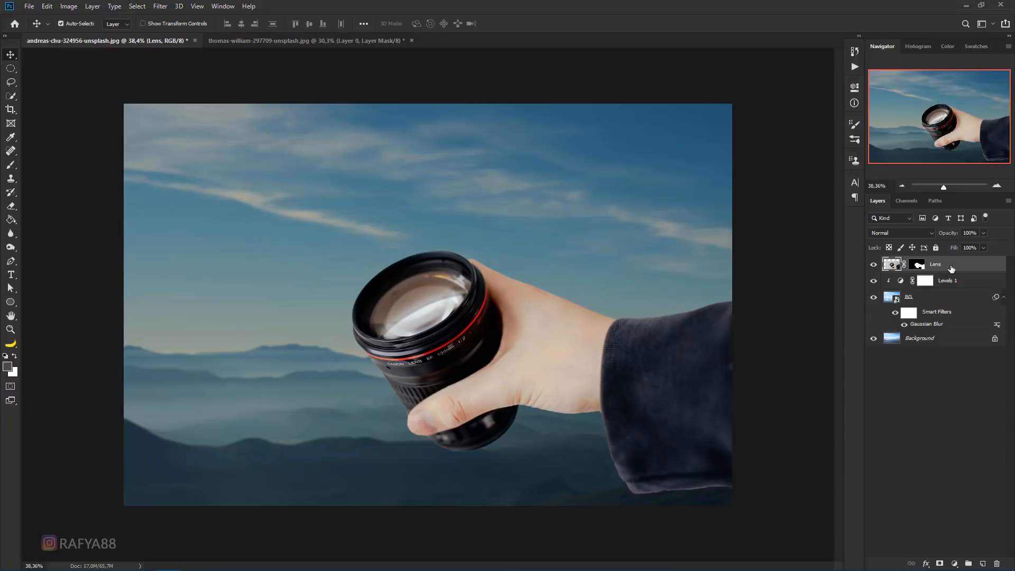
Darken the Lens layer with a clipped Levels adjustment, using midtones 0.63, output white 180 and a slightly raised black input level
{"action": "left_click", "coordinate": [954, 563]}
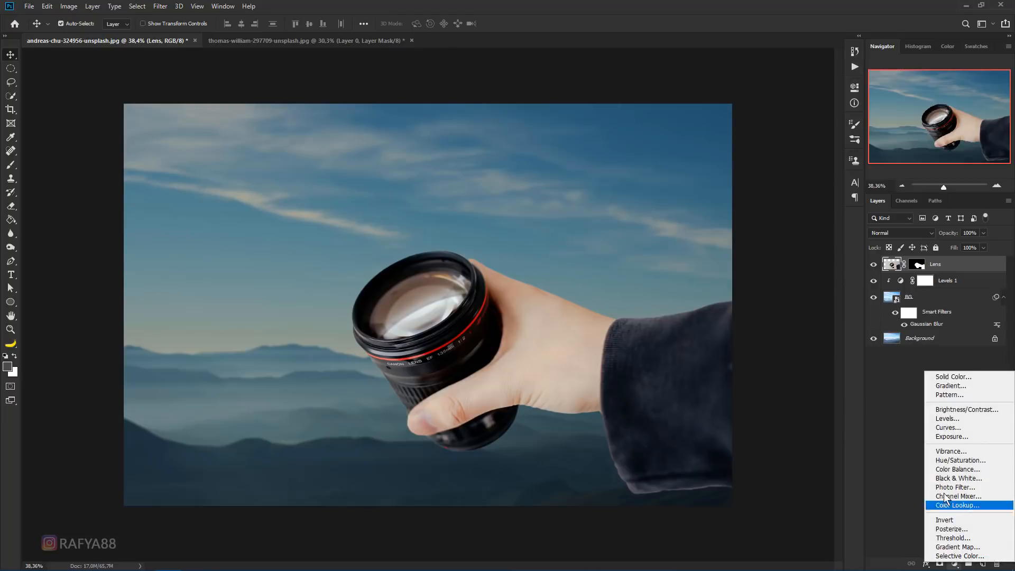
{"action": "left_click", "coordinate": [976, 419]}
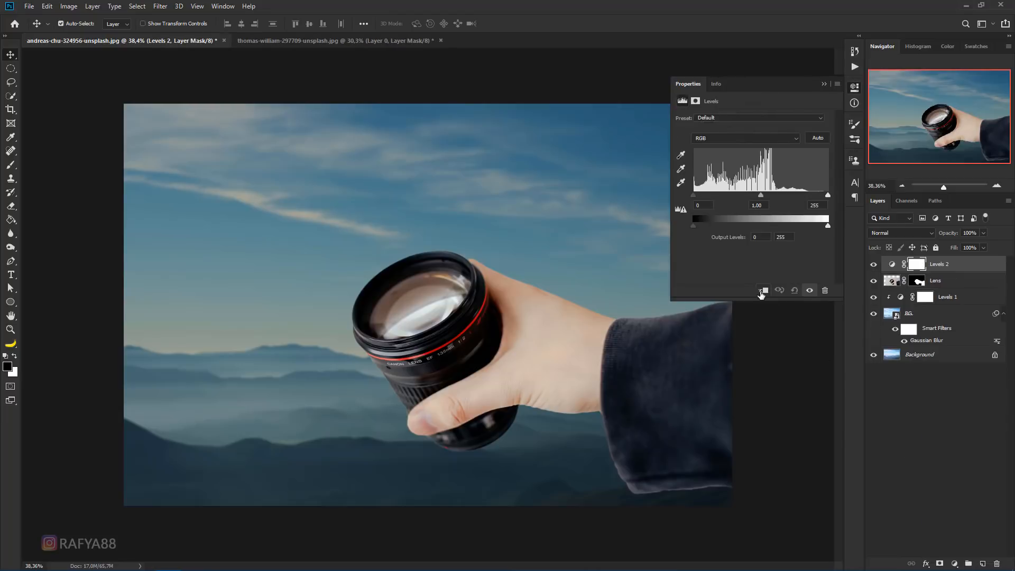
{"action": "left_click_drag", "start_coordinate": [820, 226], "coordinate": [789, 228]}
{"action": "left_click_drag", "start_coordinate": [767, 195], "coordinate": [771, 193]}
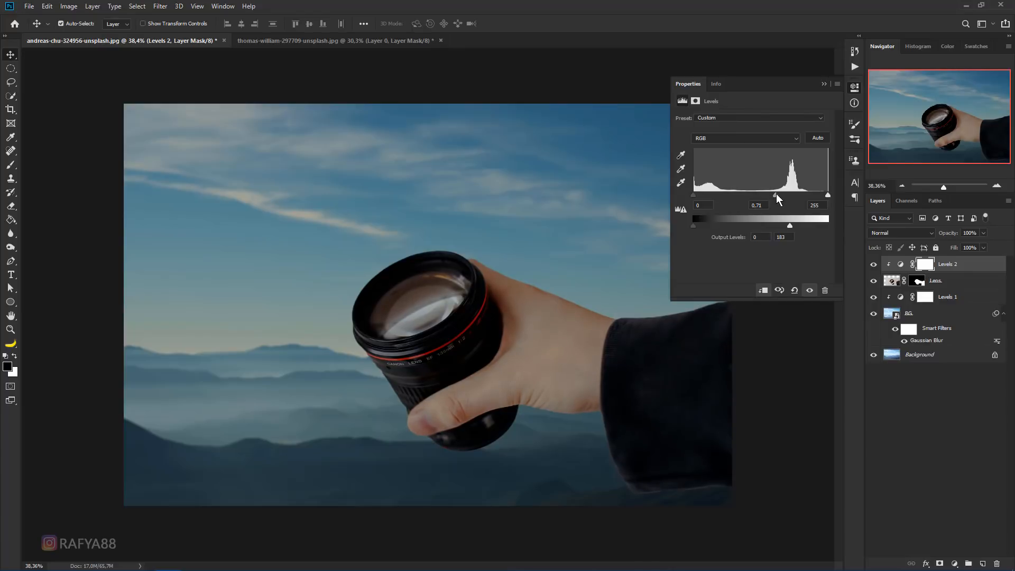
{"action": "mouse_move", "coordinate": [791, 227]}
{"action": "left_mouse_down"}
{"action": "mouse_move", "coordinate": [808, 223]}
{"action": "mouse_move", "coordinate": [789, 223]}
{"action": "left_mouse_up"}
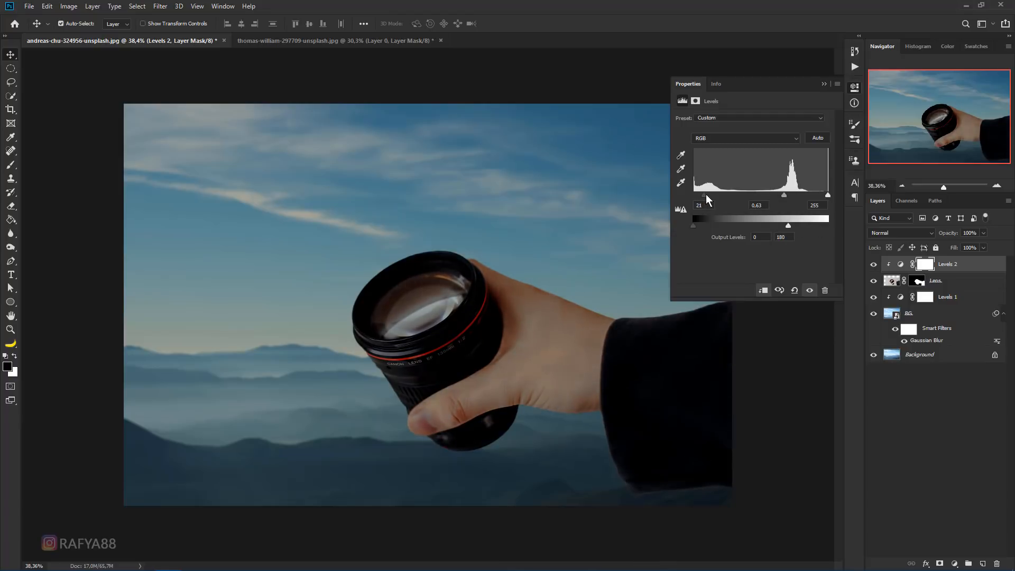
{"action": "left_click_drag", "start_coordinate": [709, 195], "coordinate": [700, 195]}
{"action": "left_click", "coordinate": [823, 90]}
Paint black on the Levels 2 mask over the lens with a large soft brush, sized 1200 and 1000 pixels, to brighten the glass
{"action": "scroll", "coordinate": [335, 277], "scroll_direction": "up", "scroll_amount": 1}
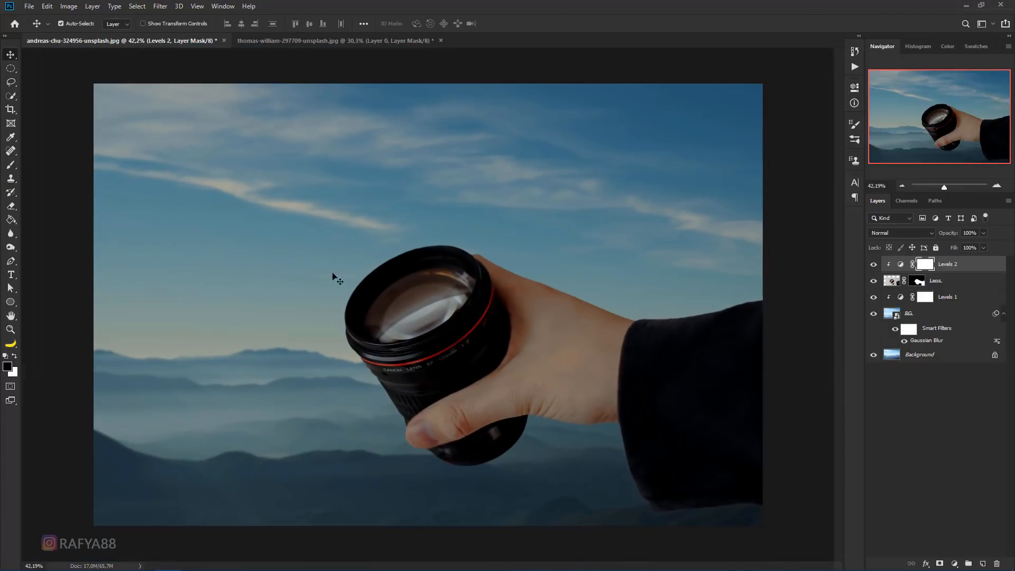
{"action": "left_click", "coordinate": [12, 167]}
{"action": "left_click", "coordinate": [38, 167]}
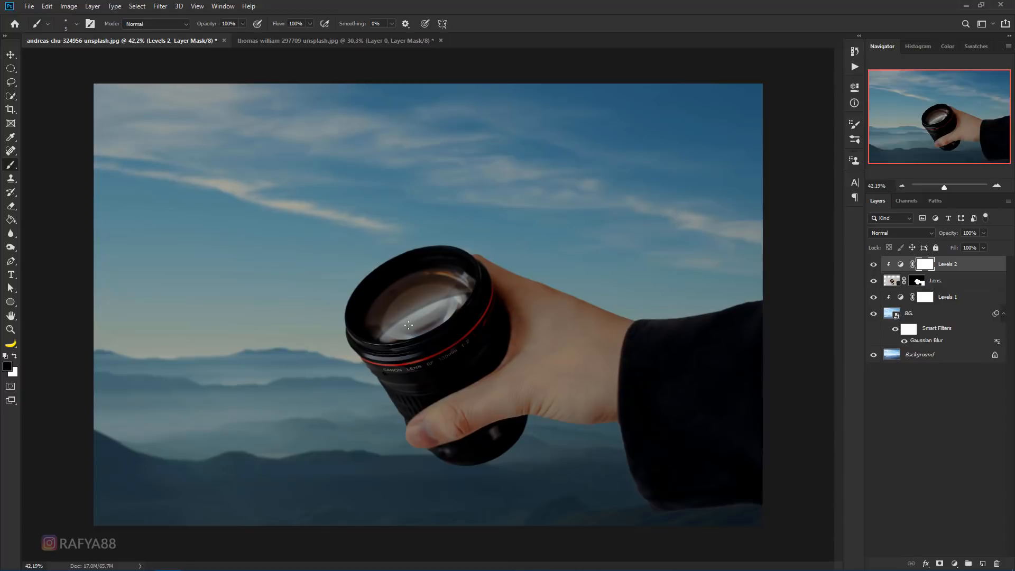
{"action": "key", "text": "bracketright"}
{"action": "key", "text": "bracketright"}
{"action": "key", "text": "bracketright"}
{"action": "key", "text": "bracketright"}
{"action": "key", "text": "bracketright"}
{"action": "key", "text": "bracketright"}
{"action": "key", "text": "bracketright"}
{"action": "key", "text": "bracketright"}
{"action": "key", "text": "bracketright"}
{"action": "key", "text": "bracketright"}
{"action": "key", "text": "bracketright"}
{"action": "key", "text": "bracketright"}
{"action": "key", "text": "bracketright"}
{"action": "key", "text": "bracketright"}
{"action": "key", "text": "bracketright"}
{"action": "key", "text": "bracketright"}
{"action": "left_click", "coordinate": [371, 306]}
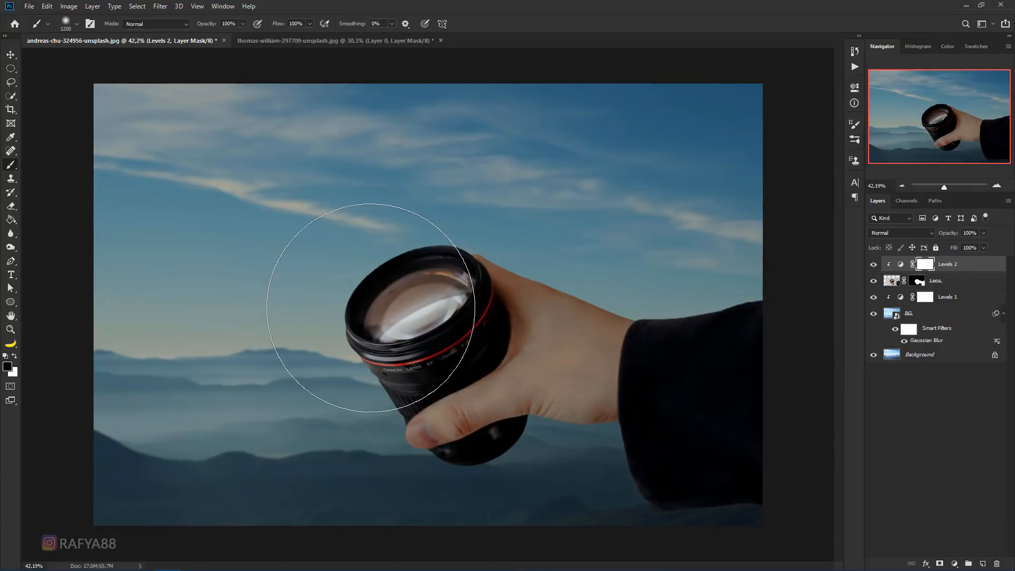
{"action": "scroll", "coordinate": [368, 306], "scroll_direction": "down", "scroll_amount": 2}
{"action": "key", "text": "bracketleft"}
{"action": "key", "text": "bracketleft"}
{"action": "left_click", "coordinate": [422, 304]}
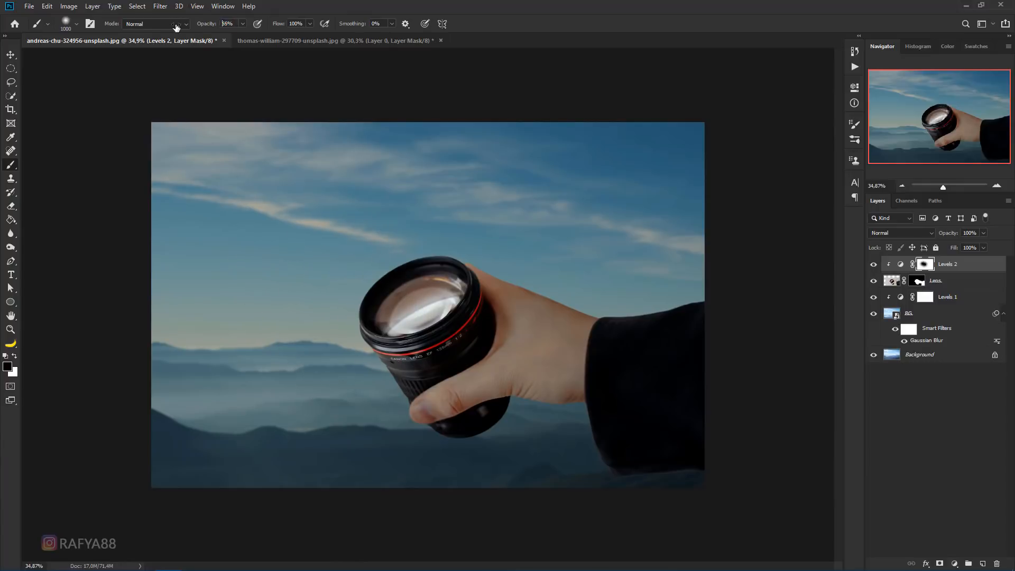
Dab the Levels 2 mask over the hand with a 400-pixel soft brush at 21% opacity and undo the last dab
{"action": "key", "text": "bracketleft"}
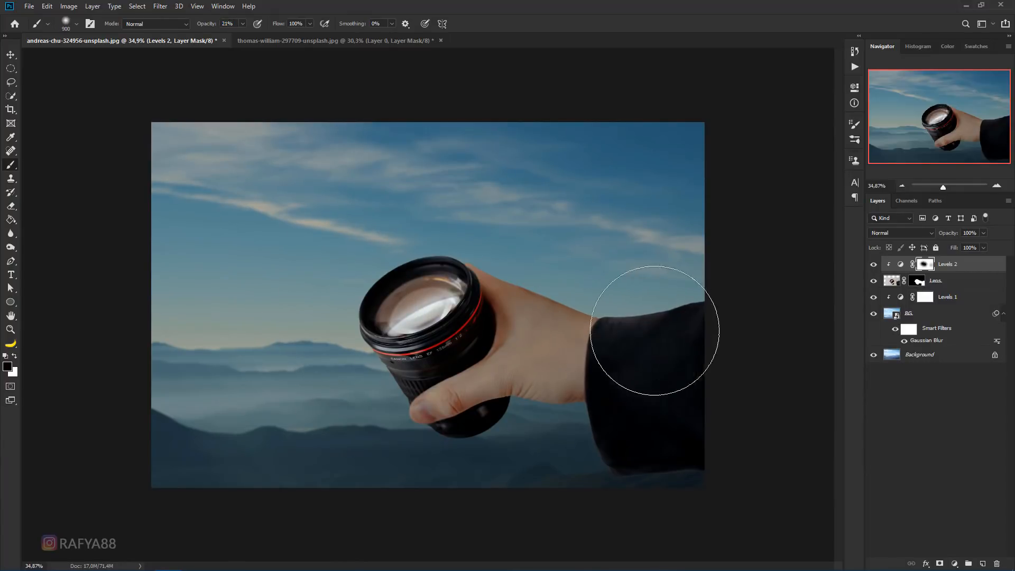
{"action": "key", "text": "bracketleft"}
{"action": "key", "text": "bracketleft"}
{"action": "key", "text": "bracketleft"}
{"action": "key", "text": "bracketleft"}
{"action": "key", "text": "bracketleft"}
{"action": "left_click", "coordinate": [553, 340]}
{"action": "left_click", "coordinate": [558, 338]}
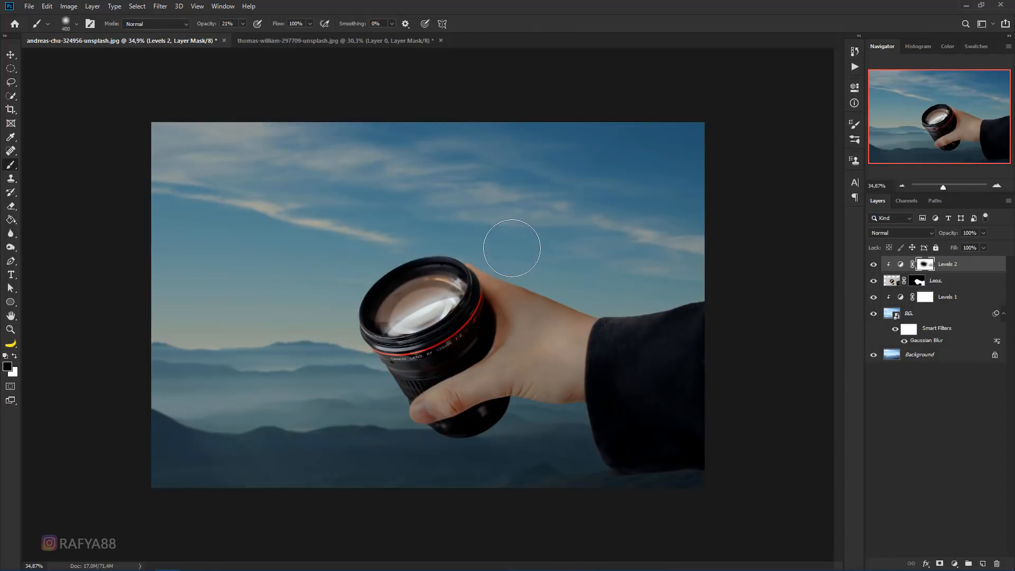
{"action": "key", "text": "ctrl+z"}
Lighten the thumb and back of the hand by painting the Levels 2 mask with a smaller soft brush at 21% opacity
{"action": "key", "text": "bracketleft"}
{"action": "key", "text": "bracketleft"}
{"action": "key", "text": "bracketleft"}
{"action": "key", "text": "bracketleft"}
{"action": "key", "text": "bracketleft"}
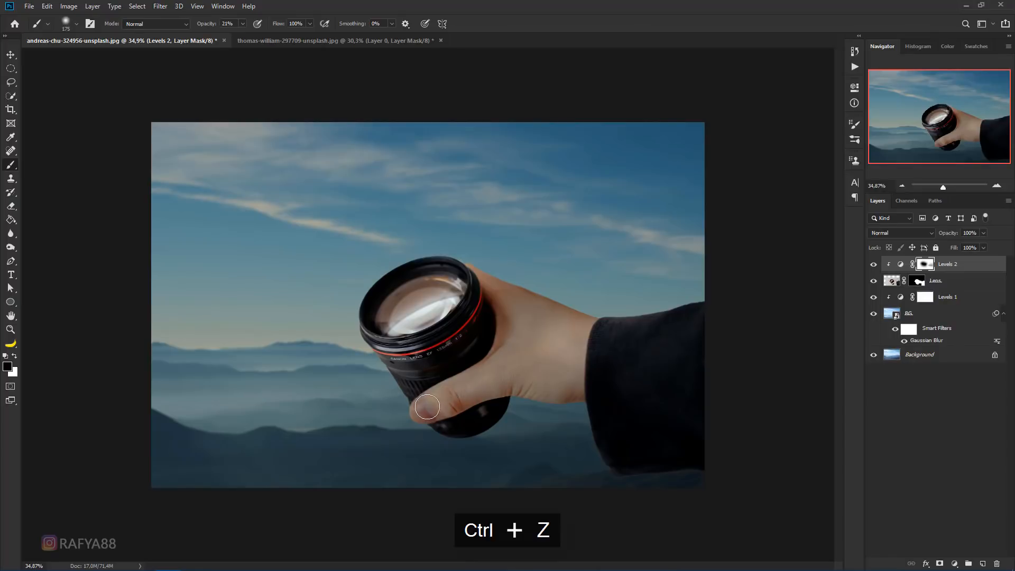
{"action": "key", "text": "bracketright"}
{"action": "mouse_move", "coordinate": [448, 394]}
{"action": "left_mouse_down"}
{"action": "mouse_move", "coordinate": [485, 384]}
{"action": "mouse_move", "coordinate": [520, 357]}
{"action": "left_mouse_up"}
Lighten the sleeve by painting black on the Levels 2 mask with a 300-pixel brush at 21% opacity
{"action": "key", "text": "bracketright"}
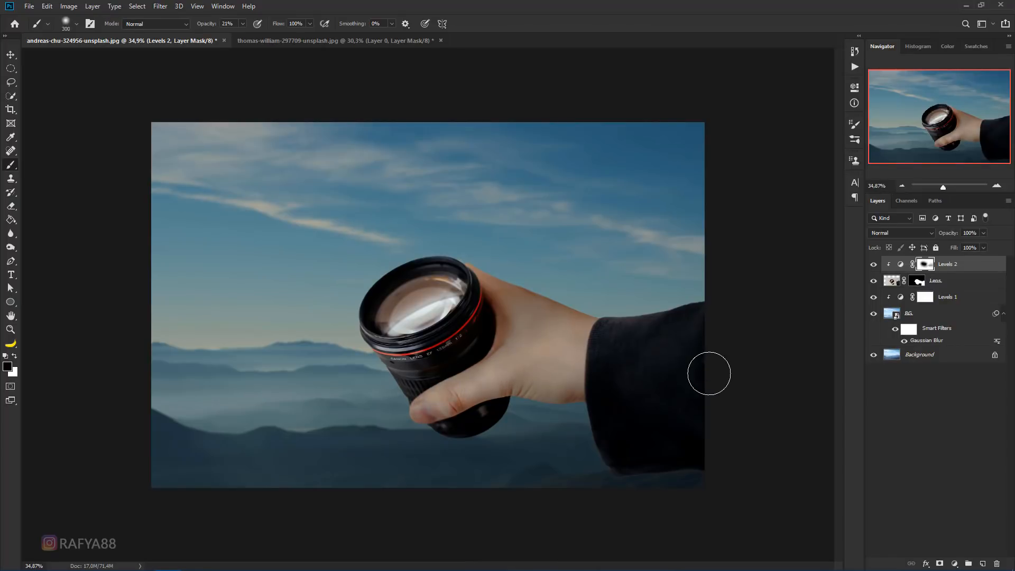
{"action": "scroll", "coordinate": [547, 398], "scroll_direction": "up", "scroll_amount": 1}
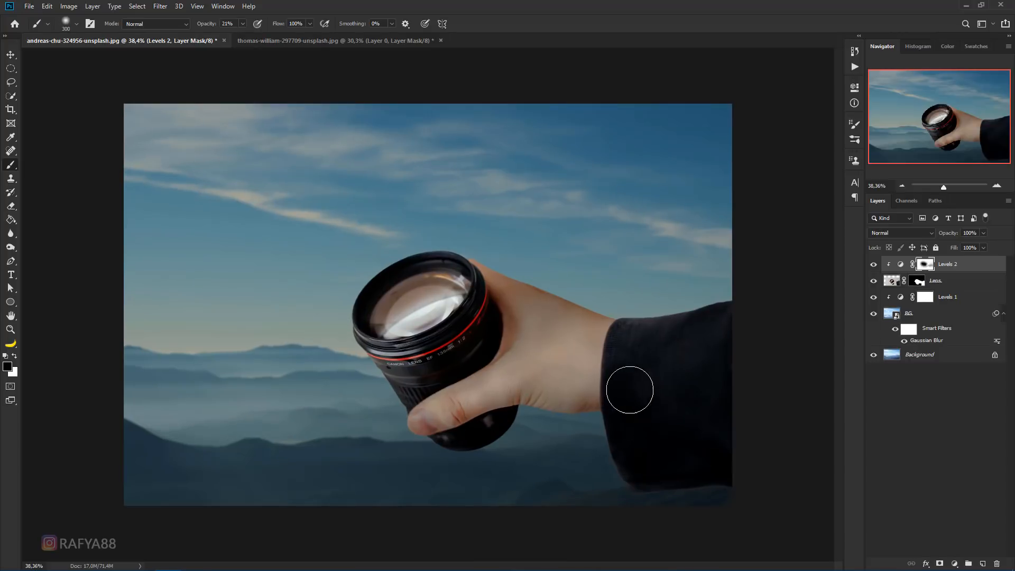
{"action": "mouse_move", "coordinate": [641, 446]}
{"action": "left_mouse_down"}
{"action": "mouse_move", "coordinate": [682, 477]}
{"action": "mouse_move", "coordinate": [696, 368]}
{"action": "mouse_move", "coordinate": [717, 344]}
{"action": "mouse_move", "coordinate": [702, 324]}
{"action": "left_mouse_up"}
Compare the composite with the Levels 2 adjustment hidden and shown, and check the whole image from a distance
{"action": "left_click", "coordinate": [873, 264]}
{"action": "left_click", "coordinate": [873, 264]}
{"action": "scroll", "coordinate": [630, 276], "scroll_direction": "down", "scroll_amount": 6}
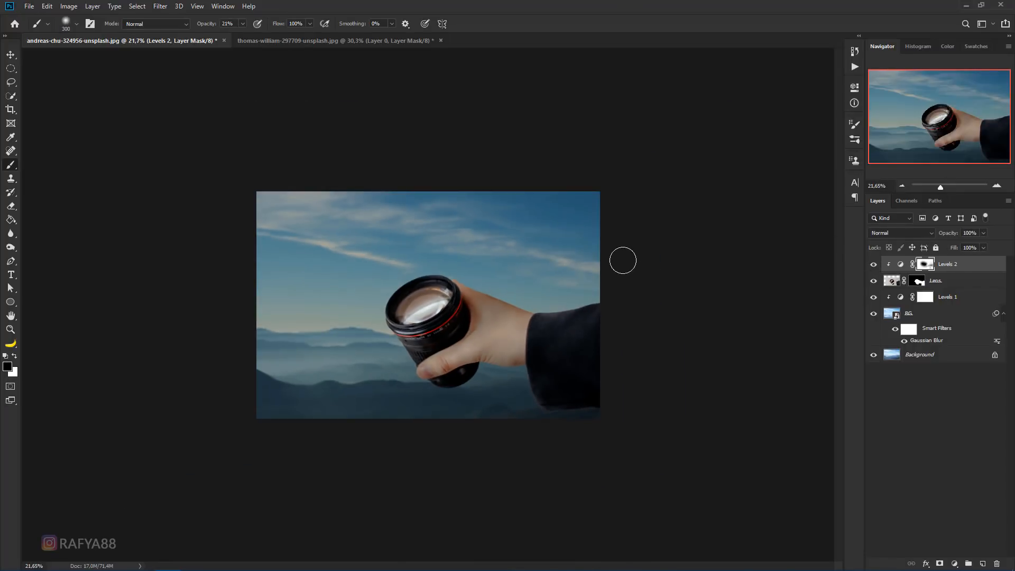
{"action": "scroll", "coordinate": [587, 286], "scroll_direction": "up", "scroll_amount": 5}
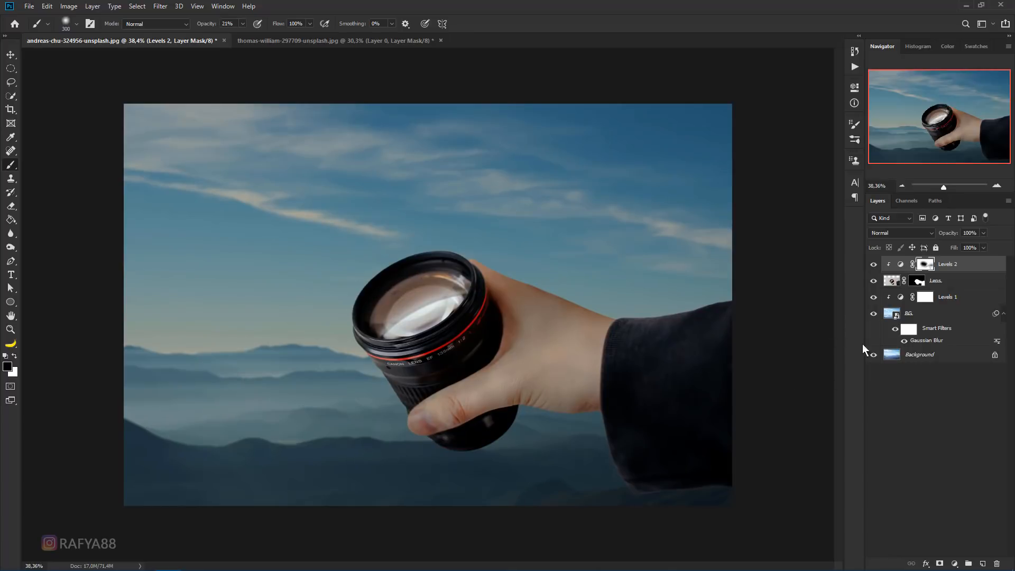
Add a new empty layer above Levels 2 and clip it to the Lens layer
{"action": "key", "text": "ctrl+2"}
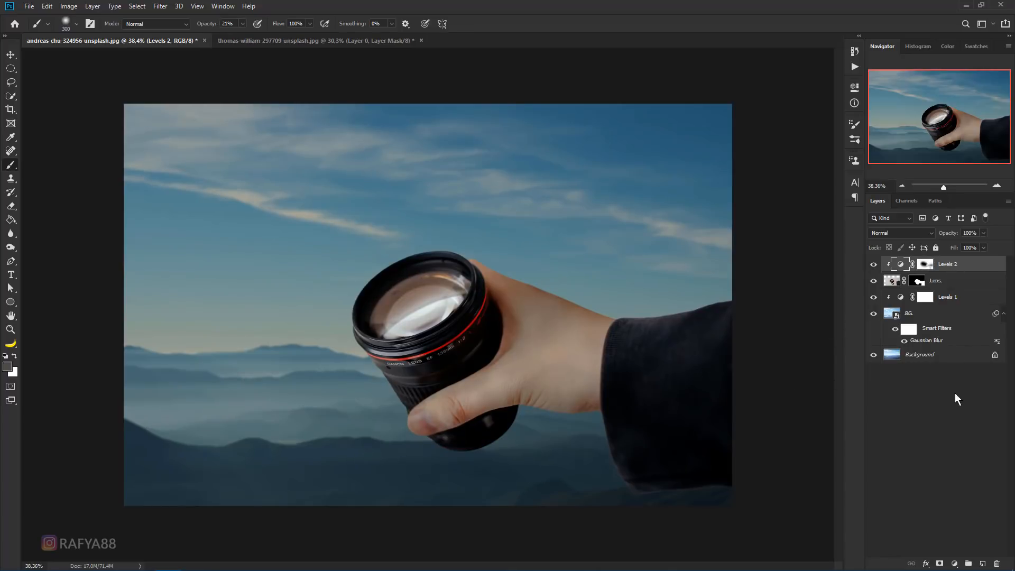
{"action": "left_click", "coordinate": [956, 564]}
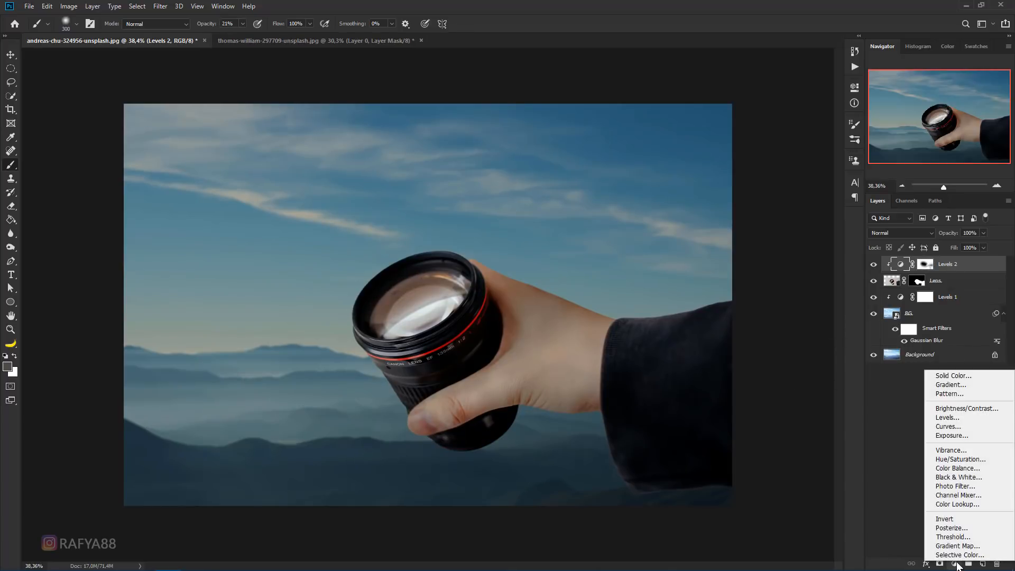
{"action": "key", "text": "Escape"}
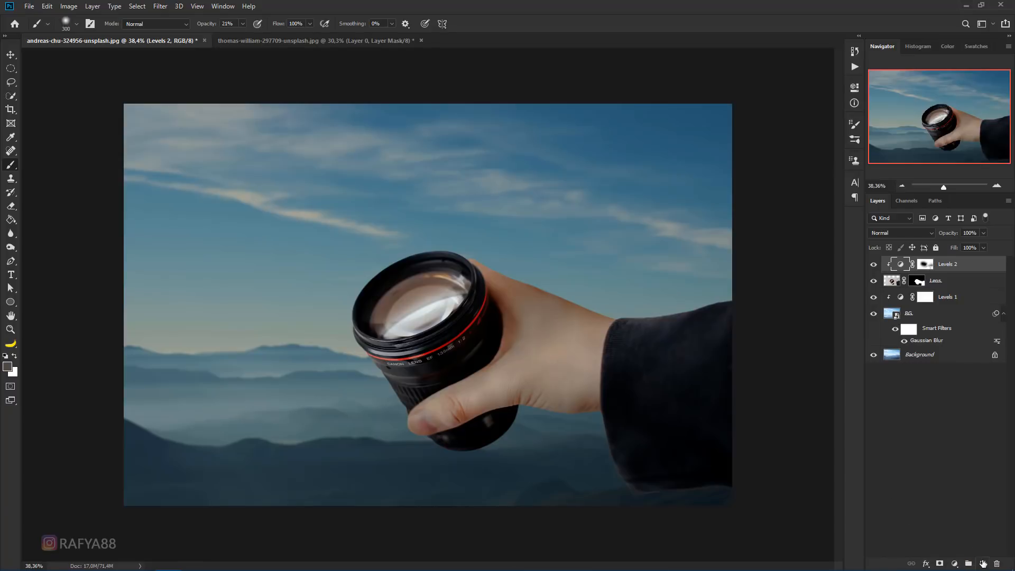
{"action": "left_click", "coordinate": [983, 564]}
{"action": "right_click", "coordinate": [948, 267]}
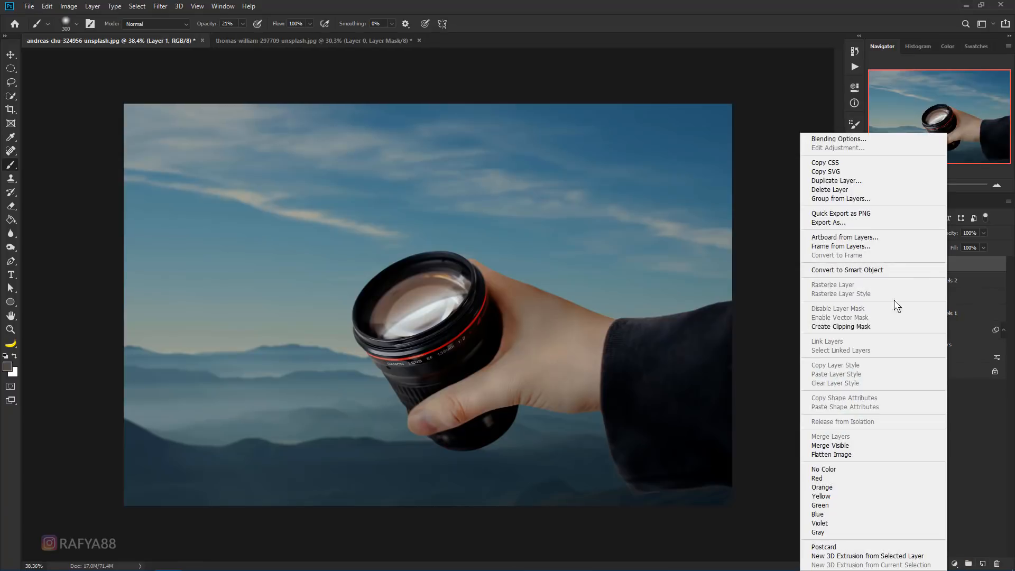
{"action": "left_click", "coordinate": [879, 327]}
Fill Layer 1 with 50% gray at 100% opacity and set its blend mode to Overlay
{"action": "key", "text": "shift+F5"}
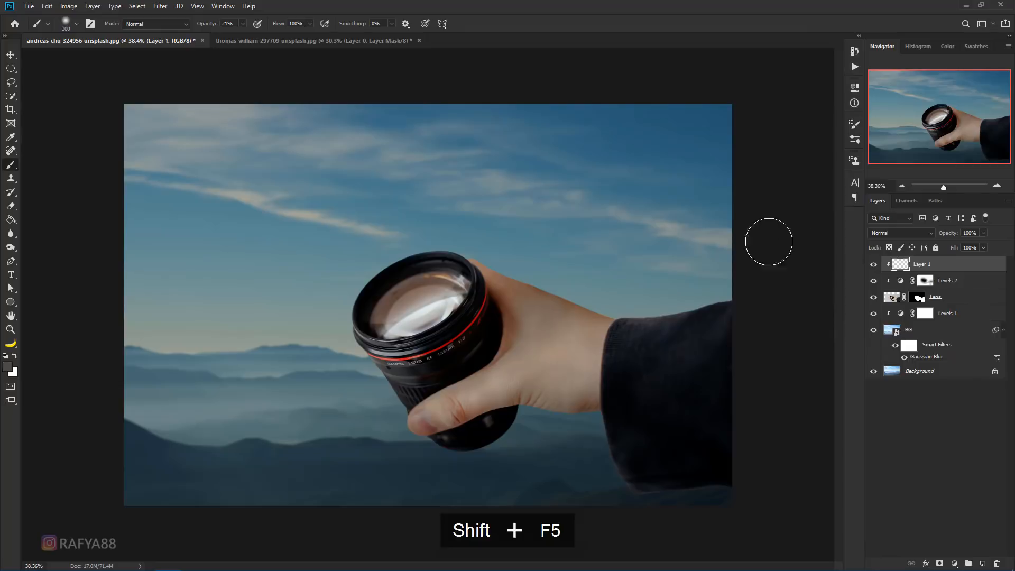
{"action": "left_click", "coordinate": [510, 155]}
{"action": "left_click", "coordinate": [509, 246]}
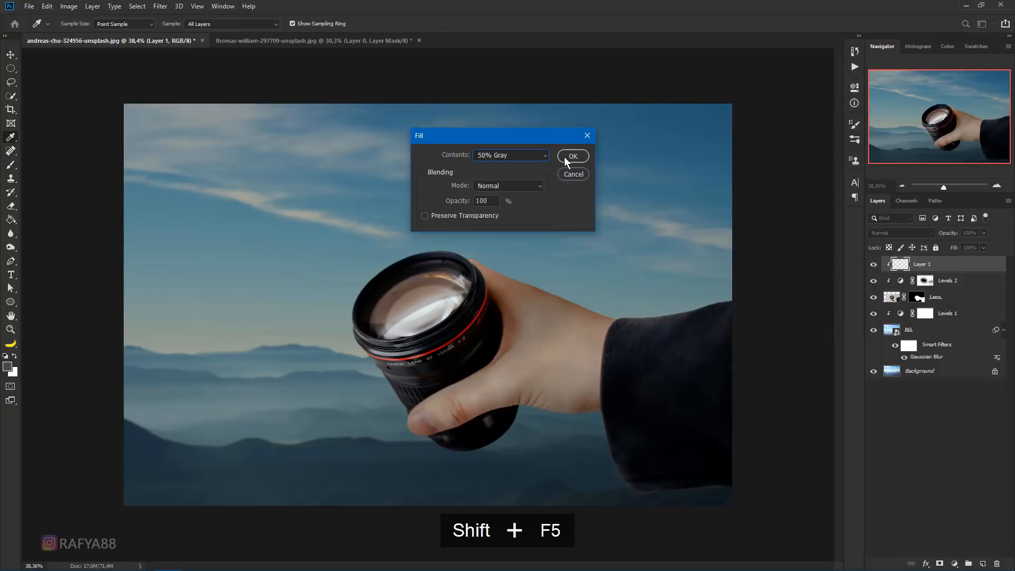
{"action": "left_click", "coordinate": [573, 156]}
{"action": "key", "text": "b"}
{"action": "left_click", "coordinate": [907, 233]}
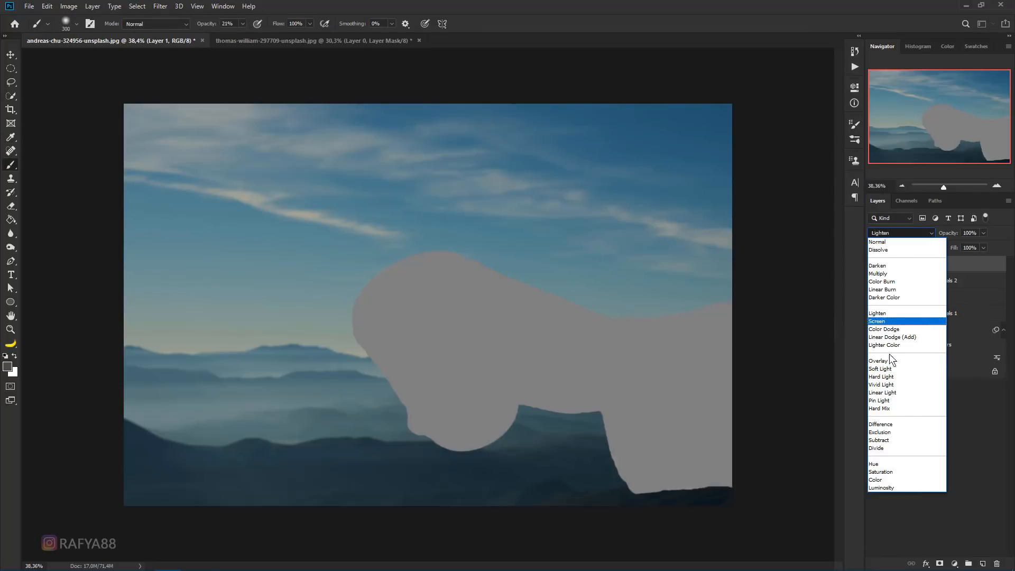
{"action": "left_click", "coordinate": [890, 366]}
Darken the wrist and the hand's outer edges on Layer 1 with the Burn tool, midtones at 31% exposure, enlarging the brush to 500 pixels
{"action": "left_click_drag", "start_coordinate": [10, 247], "coordinate": [38, 255]}
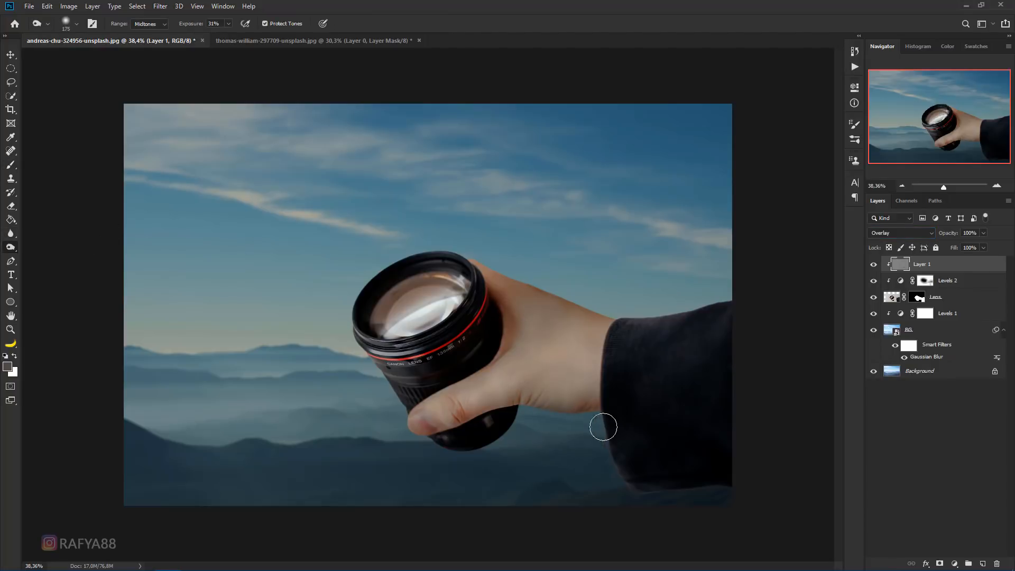
{"action": "key", "text": "bracketright"}
{"action": "key", "text": "bracketright"}
{"action": "mouse_move", "coordinate": [596, 427]}
{"action": "left_mouse_down"}
{"action": "mouse_move", "coordinate": [469, 432]}
{"action": "mouse_move", "coordinate": [486, 427]}
{"action": "mouse_move", "coordinate": [441, 456]}
{"action": "mouse_move", "coordinate": [488, 429]}
{"action": "mouse_move", "coordinate": [564, 440]}
{"action": "mouse_move", "coordinate": [510, 423]}
{"action": "mouse_move", "coordinate": [588, 445]}
{"action": "mouse_move", "coordinate": [555, 437]}
{"action": "mouse_move", "coordinate": [610, 426]}
{"action": "mouse_move", "coordinate": [500, 441]}
{"action": "mouse_move", "coordinate": [561, 437]}
{"action": "mouse_move", "coordinate": [519, 429]}
{"action": "mouse_move", "coordinate": [597, 429]}
{"action": "mouse_move", "coordinate": [602, 406]}
{"action": "left_mouse_up"}
{"action": "key", "text": "bracketright"}
{"action": "key", "text": "bracketright"}
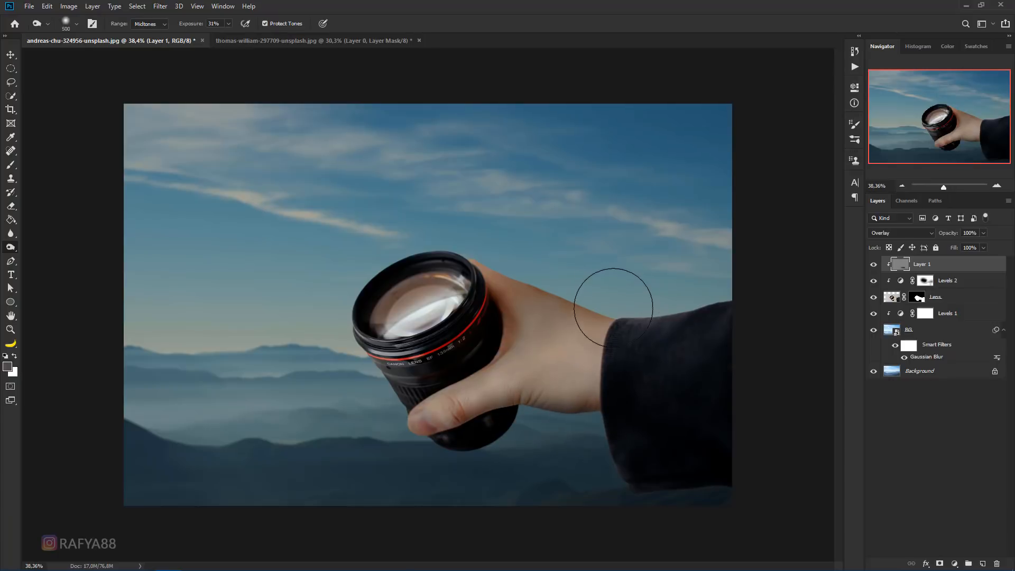
{"action": "mouse_move", "coordinate": [615, 300]}
{"action": "left_mouse_down"}
{"action": "mouse_move", "coordinate": [585, 286]}
{"action": "mouse_move", "coordinate": [659, 290]}
{"action": "mouse_move", "coordinate": [510, 238]}
{"action": "mouse_move", "coordinate": [702, 288]}
{"action": "mouse_move", "coordinate": [544, 424]}
{"action": "left_mouse_up"}
Burn the skin beside the lens barrel on Layer 1 with a smaller brush of about 250 pixels at 31% exposure
{"action": "key", "text": "bracketleft"}
{"action": "key", "text": "bracketleft"}
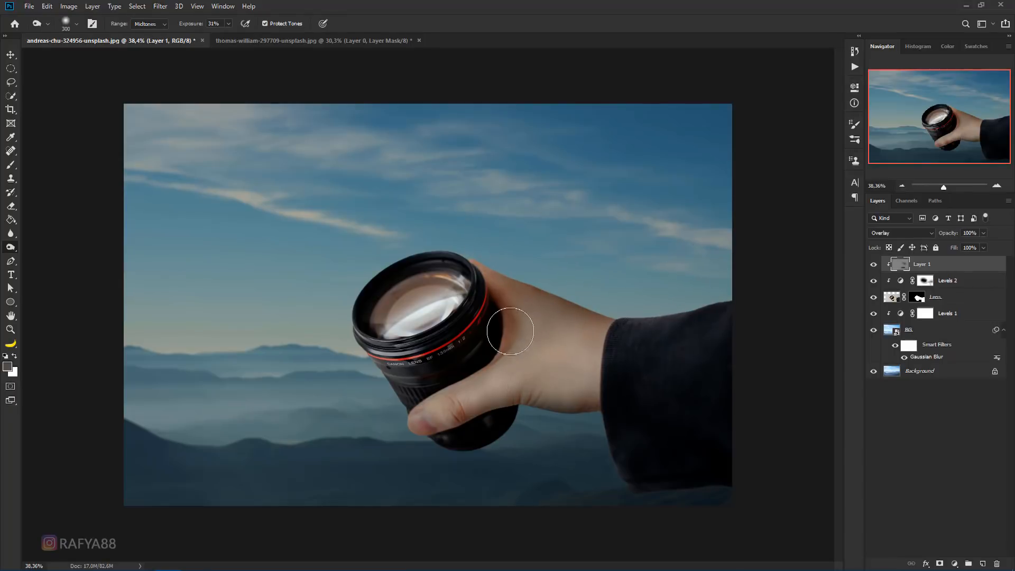
{"action": "key", "text": "bracketleft"}
{"action": "mouse_move", "coordinate": [503, 341]}
{"action": "left_mouse_down"}
{"action": "mouse_move", "coordinate": [451, 382]}
{"action": "mouse_move", "coordinate": [521, 336]}
{"action": "mouse_move", "coordinate": [515, 298]}
{"action": "left_mouse_up"}
{"action": "key", "text": "bracketleft"}
{"action": "key", "text": "bracketleft"}
{"action": "key", "text": "bracketright"}
{"action": "key", "text": "bracketright"}
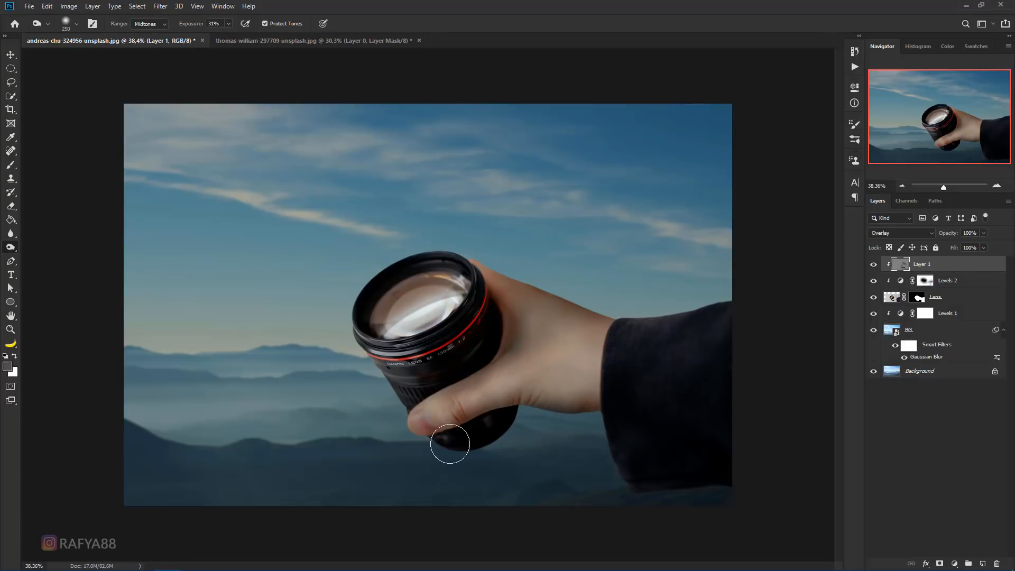
Compare the composite with Layer 1 hidden and shown, and check the burned shadows from a distance
{"action": "left_click", "coordinate": [874, 266]}
{"action": "left_click", "coordinate": [875, 266]}
{"action": "scroll", "coordinate": [567, 247], "scroll_direction": "down", "scroll_amount": 5}
{"action": "scroll", "coordinate": [567, 247], "scroll_direction": "up", "scroll_amount": 5}
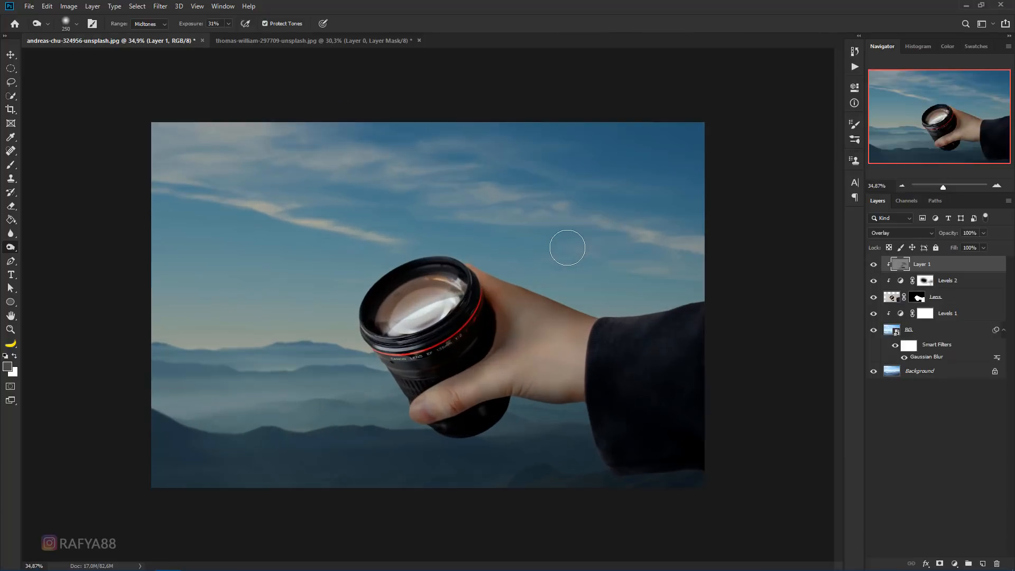
{"action": "scroll", "coordinate": [567, 248], "scroll_direction": "up", "scroll_amount": 1}
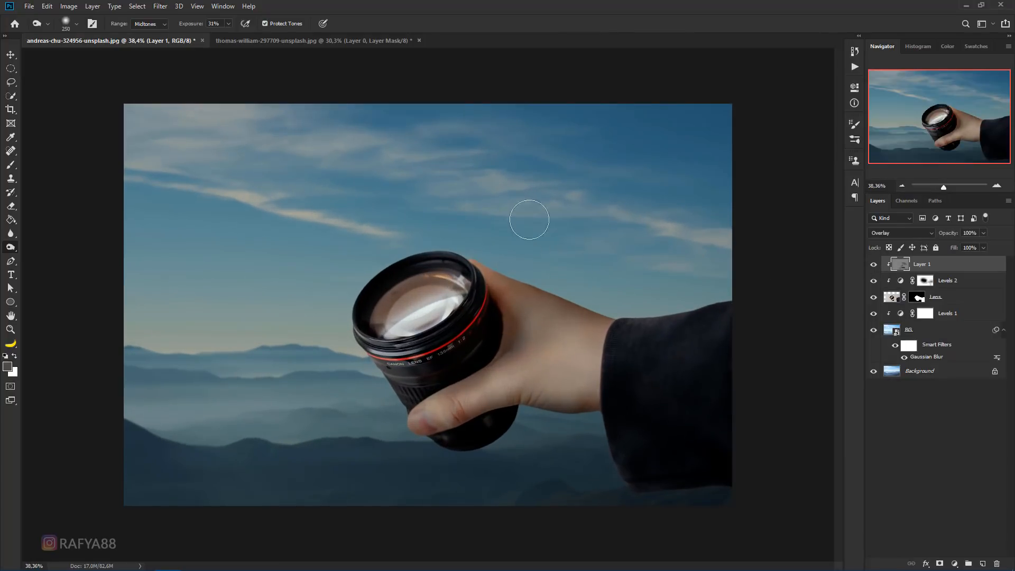
Lighten highlights on the hand on Layer 1 with the Dodge tool, midtones at 19% exposure, using a 50 to 70-pixel brush
{"action": "right_click", "coordinate": [11, 248]}
{"action": "left_click", "coordinate": [48, 247]}
{"action": "scroll", "coordinate": [490, 277], "scroll_direction": "up", "scroll_amount": 1}
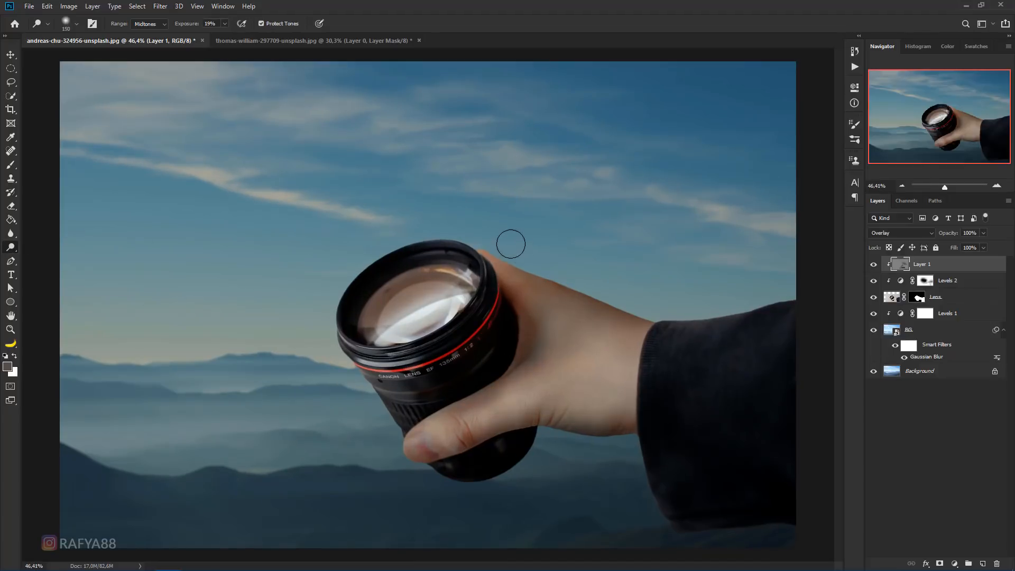
{"action": "key", "text": "bracketleft"}
{"action": "key", "text": "bracketleft"}
{"action": "key", "text": "bracketleft"}
{"action": "key", "text": "bracketleft"}
{"action": "key", "text": "bracketleft"}
{"action": "scroll", "coordinate": [494, 242], "scroll_direction": "up", "scroll_amount": 3}
{"action": "key", "text": "bracketleft"}
{"action": "key", "text": "bracketleft"}
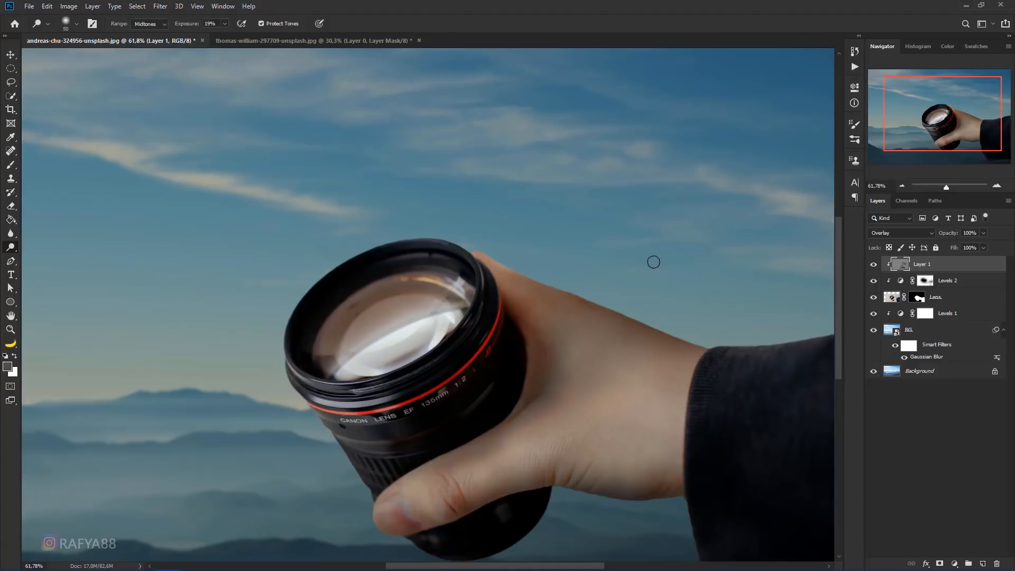
{"action": "scroll", "coordinate": [652, 262], "scroll_direction": "down", "scroll_amount": 5}
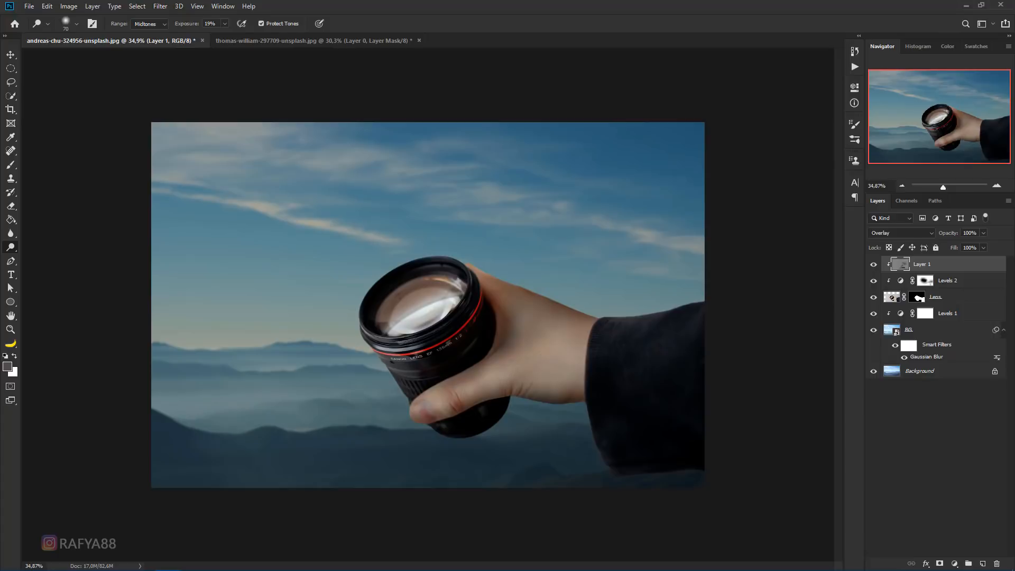
{"action": "scroll", "coordinate": [428, 306], "scroll_direction": "up", "scroll_amount": 1}
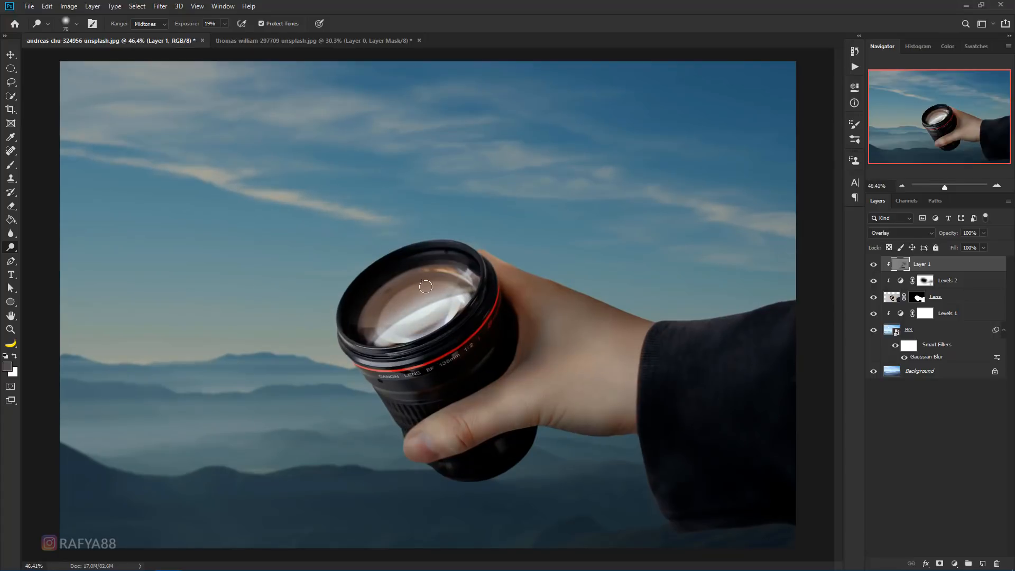
Compare the dodge and burn shading by hiding and showing Layer 1 in the full view
{"action": "scroll", "coordinate": [326, 311], "scroll_direction": "down", "scroll_amount": 2}
{"action": "left_click", "coordinate": [873, 264]}
{"action": "left_click", "coordinate": [873, 265]}
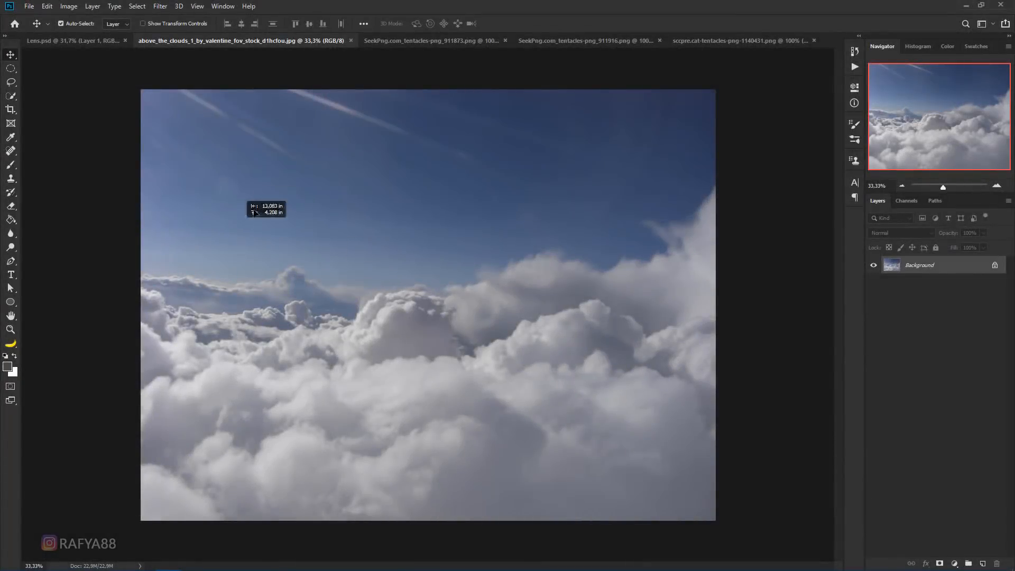
Bring the above-the-clouds photo into Lens.psd, rotate it counterclockwise, scale it down and place it over the lens
{"action": "left_click_drag", "start_coordinate": [255, 212], "coordinate": [428, 271]}
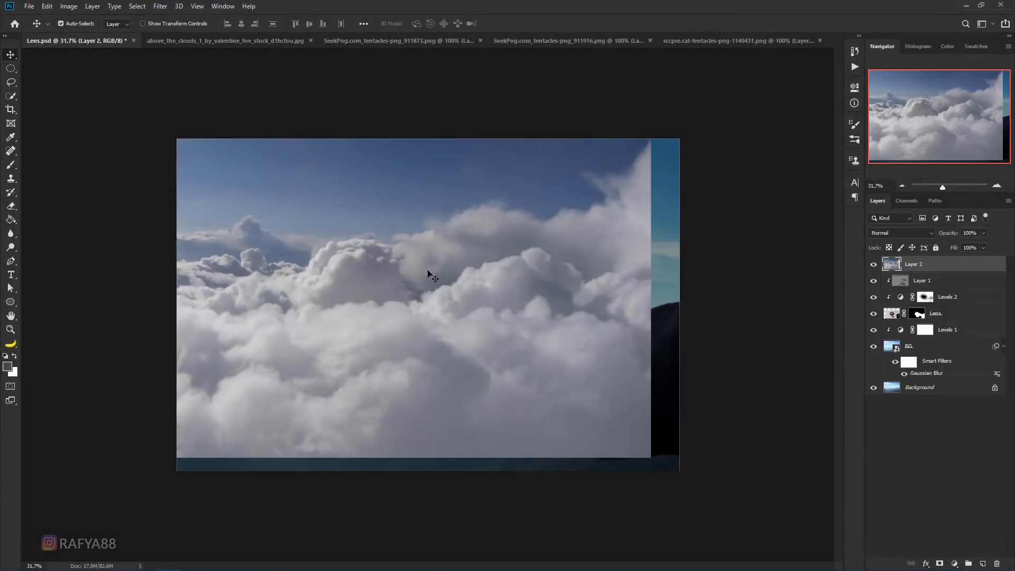
{"action": "key", "text": "ctrl+t"}
{"action": "scroll", "coordinate": [507, 319], "scroll_direction": "down", "scroll_amount": 2}
{"action": "left_click_drag", "start_coordinate": [534, 366], "coordinate": [634, 286]}
{"action": "mouse_move", "coordinate": [544, 254]}
{"action": "left_mouse_down"}
{"action": "mouse_move", "coordinate": [514, 236]}
{"action": "mouse_move", "coordinate": [470, 247]}
{"action": "mouse_move", "coordinate": [589, 296]}
{"action": "mouse_move", "coordinate": [521, 248]}
{"action": "mouse_move", "coordinate": [532, 261]}
{"action": "left_mouse_up"}
{"action": "key", "text": "Return"}
{"action": "key", "text": "ctrl+plus"}
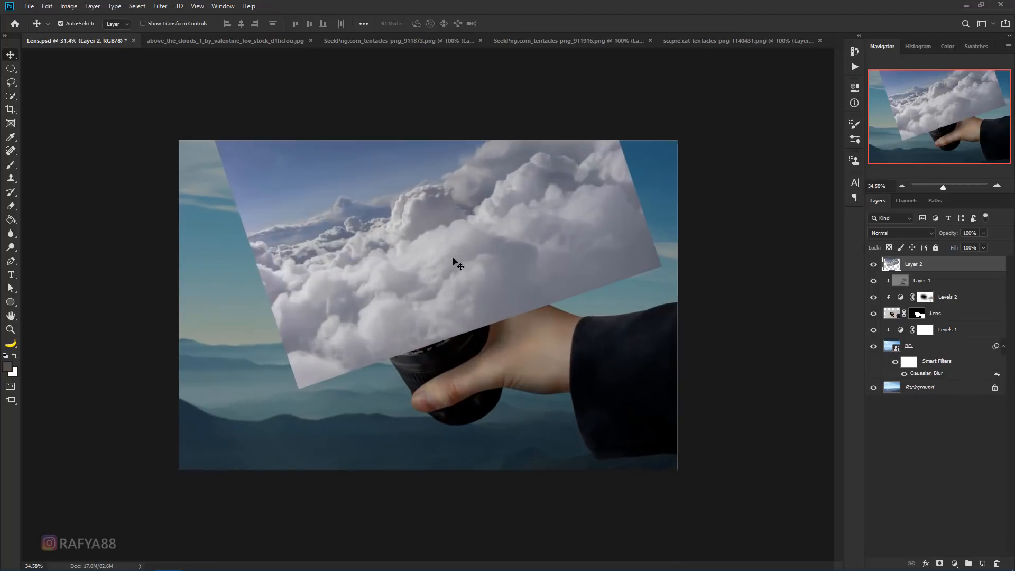
Rename the clouds photo layer as cloud and hide it with an inverted, fully black layer mask
{"action": "double_click", "coordinate": [912, 264]}
{"action": "type", "text": "cloud"}
{"action": "key", "text": "Return"}
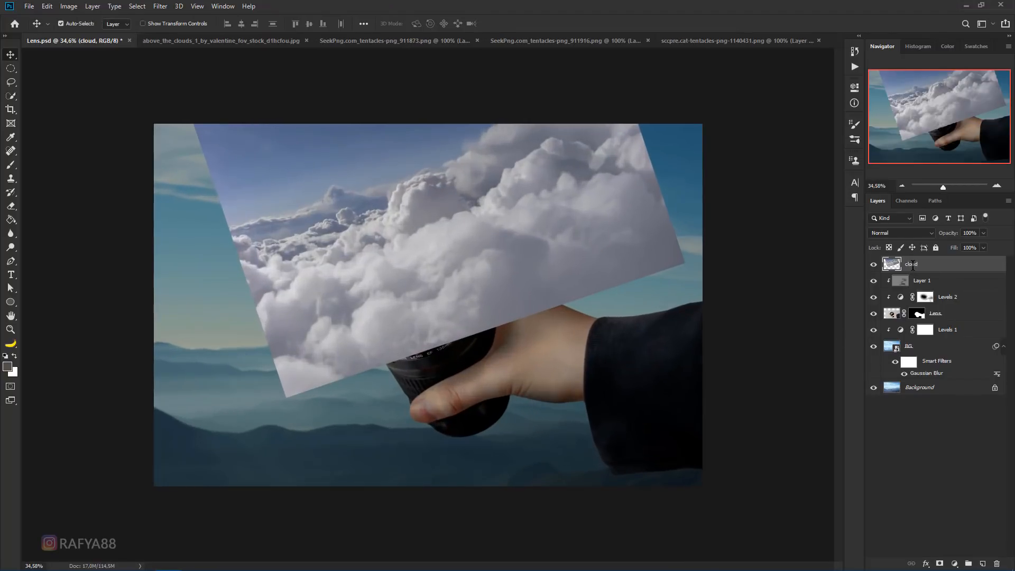
{"action": "left_click", "coordinate": [940, 564]}
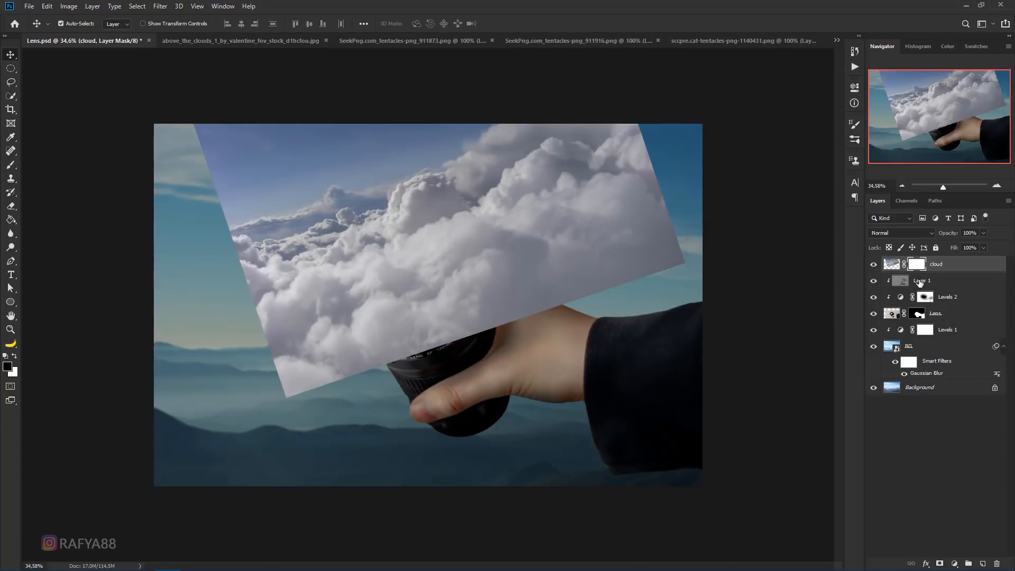
{"action": "key", "text": "ctrl+i"}
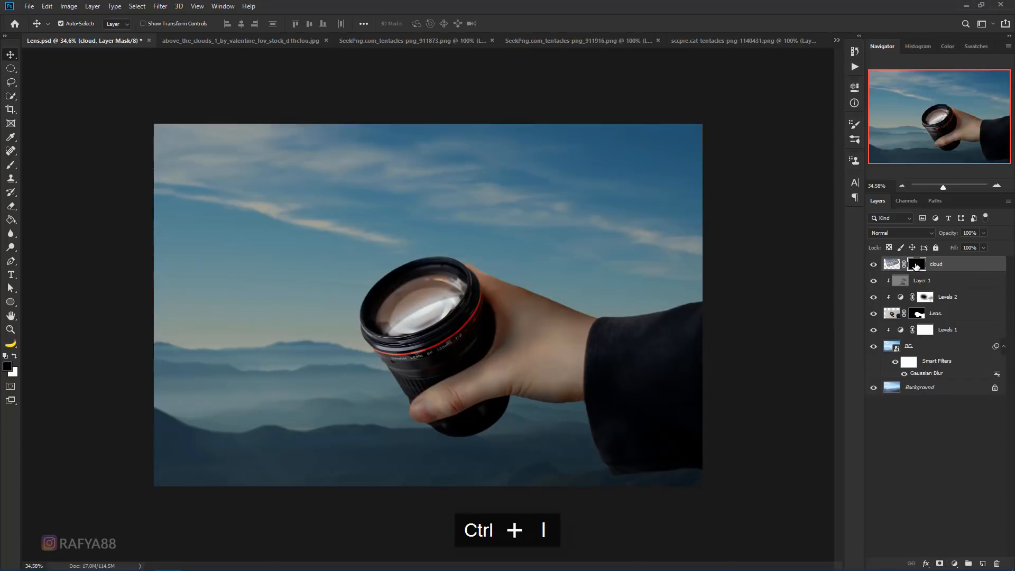
Set up a white brush at 100% opacity for the mask, using the Smoke brush from the Brush Pack at 500 pixels
{"action": "key", "text": "ctrl+plus"}
{"action": "right_click", "coordinate": [10, 166]}
{"action": "left_click", "coordinate": [41, 167]}
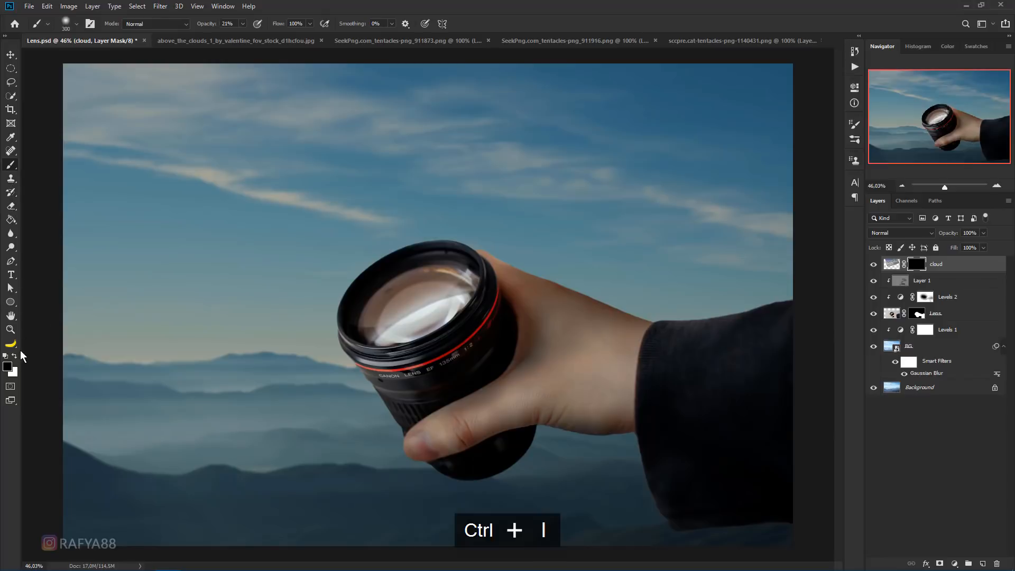
{"action": "left_click", "coordinate": [14, 356]}
{"action": "scroll", "coordinate": [405, 286], "scroll_direction": "up", "scroll_amount": 1}
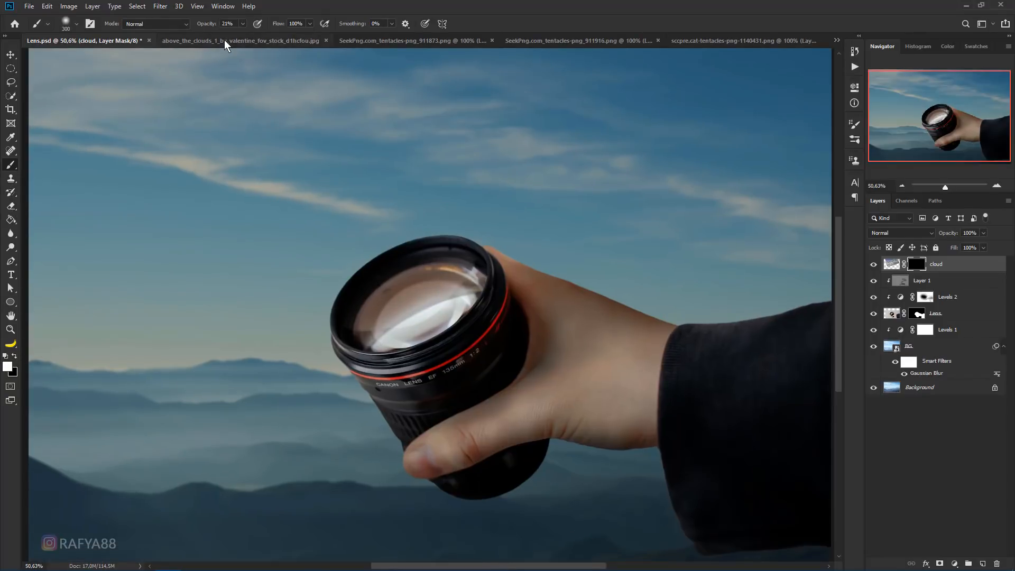
{"action": "scroll", "coordinate": [397, 204], "scroll_direction": "up", "scroll_amount": 1}
{"action": "right_click", "coordinate": [419, 182]}
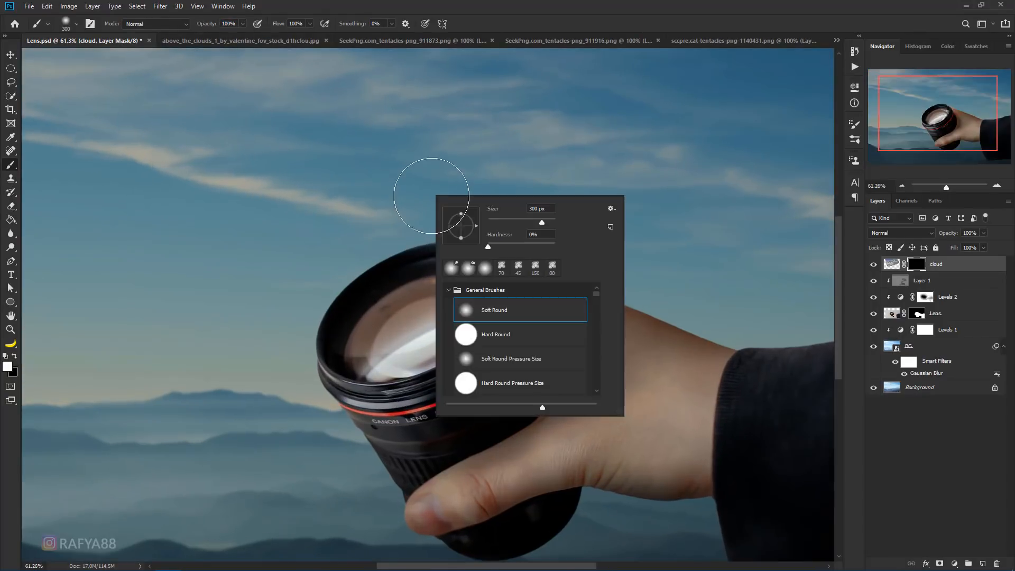
{"action": "left_click", "coordinate": [450, 291]}
{"action": "scroll", "coordinate": [460, 334], "scroll_direction": "down", "scroll_amount": 5}
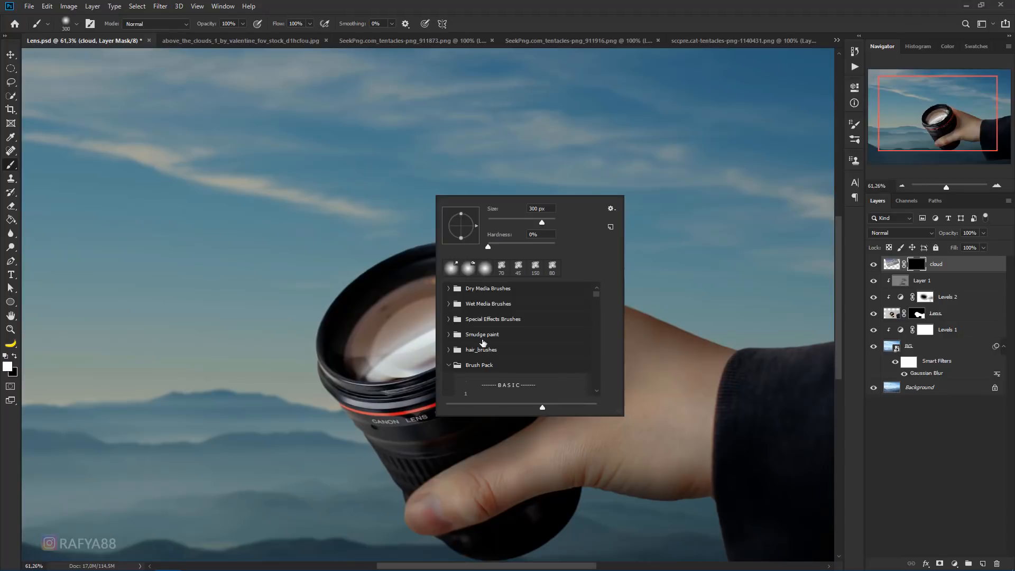
{"action": "left_click", "coordinate": [449, 340]}
{"action": "left_click", "coordinate": [449, 340]}
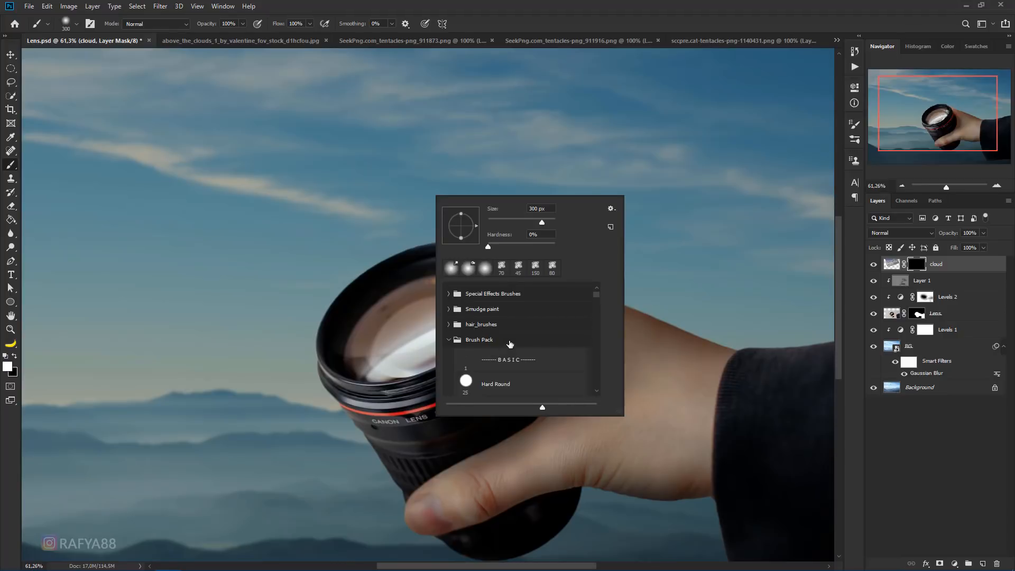
{"action": "scroll", "coordinate": [507, 344], "scroll_direction": "down", "scroll_amount": 3}
{"action": "scroll", "coordinate": [597, 310], "scroll_direction": "down", "scroll_amount": 5}
{"action": "left_click", "coordinate": [483, 361]}
{"action": "scroll", "coordinate": [510, 361], "scroll_direction": "up", "scroll_amount": 1}
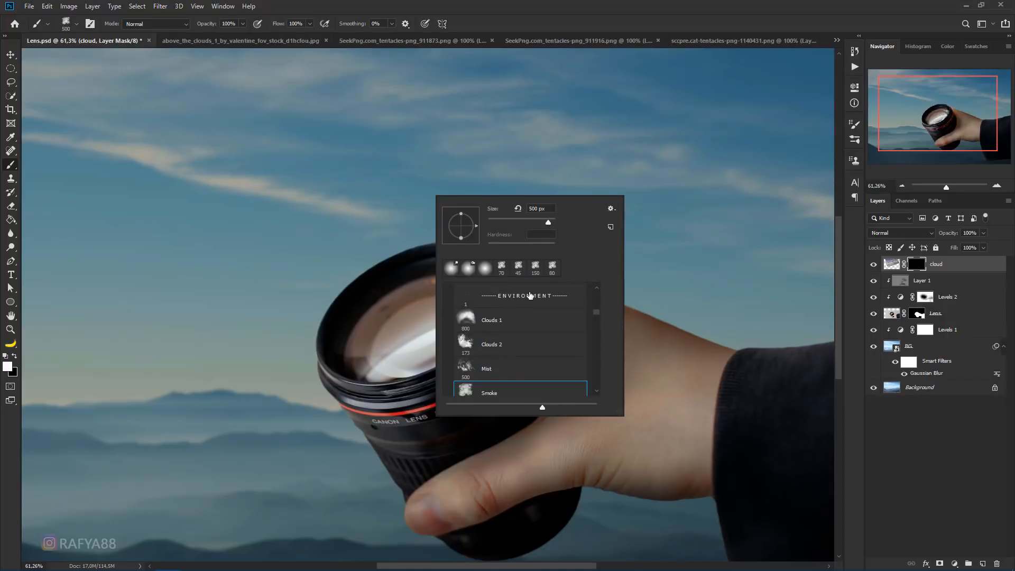
{"action": "scroll", "coordinate": [494, 361], "scroll_direction": "down", "scroll_amount": 1}
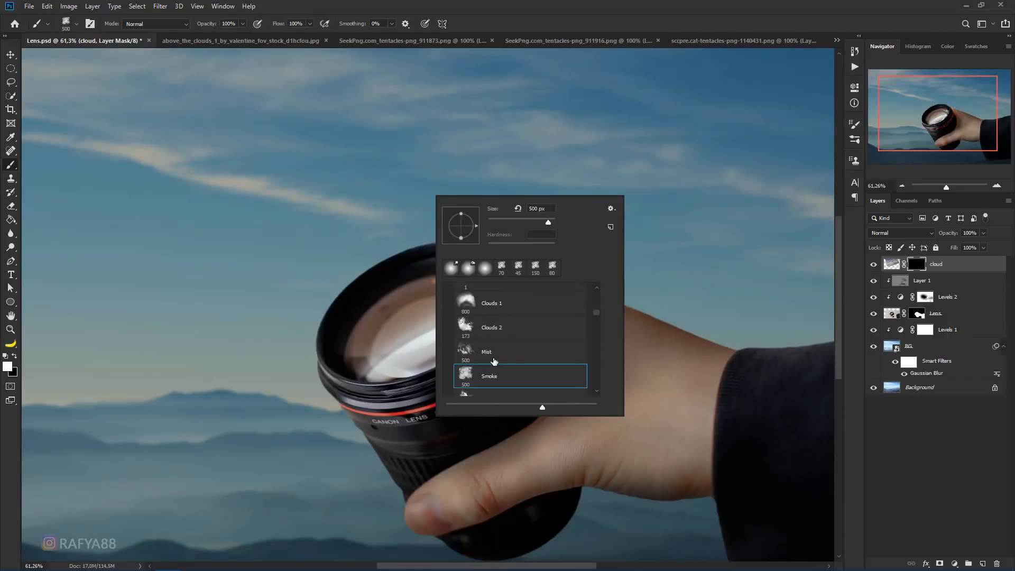
{"action": "left_click", "coordinate": [555, 9]}
Reveal clouds over the centre and upper part of the lens glass by stamping the cloud mask with the Smoke brush at 200 to 125 pixels
{"action": "scroll", "coordinate": [407, 317], "scroll_direction": "up", "scroll_amount": 2}
{"action": "key", "text": "bracketleft"}
{"action": "key", "text": "bracketleft"}
{"action": "key", "text": "bracketleft"}
{"action": "key", "text": "bracketleft"}
{"action": "key", "text": "bracketleft"}
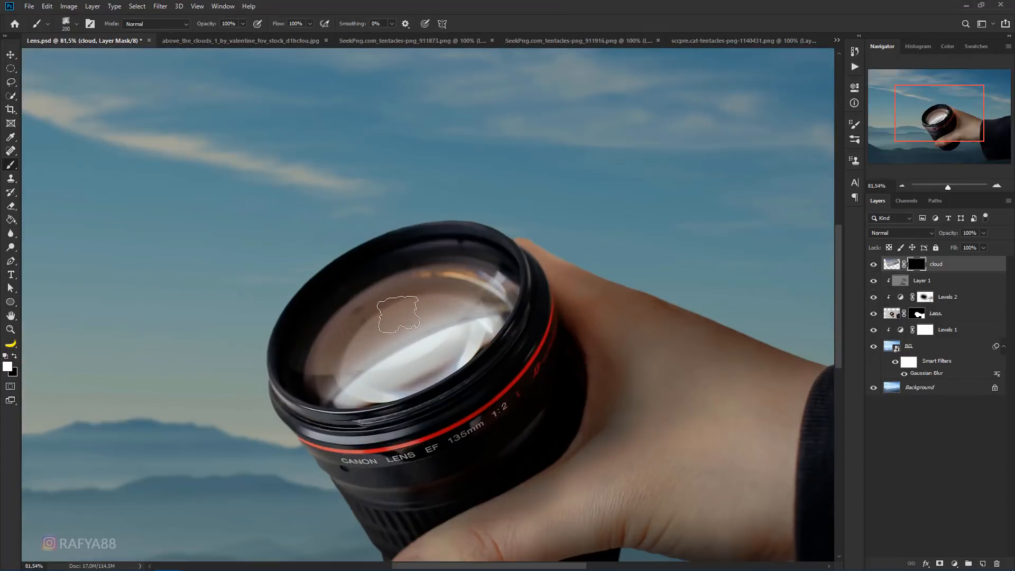
{"action": "left_click", "coordinate": [398, 314]}
{"action": "key", "text": "bracketleft"}
{"action": "key", "text": "bracketleft"}
{"action": "key", "text": "bracketleft"}
{"action": "left_click", "coordinate": [468, 298]}
{"action": "left_click", "coordinate": [366, 325]}
{"action": "left_click", "coordinate": [380, 303]}
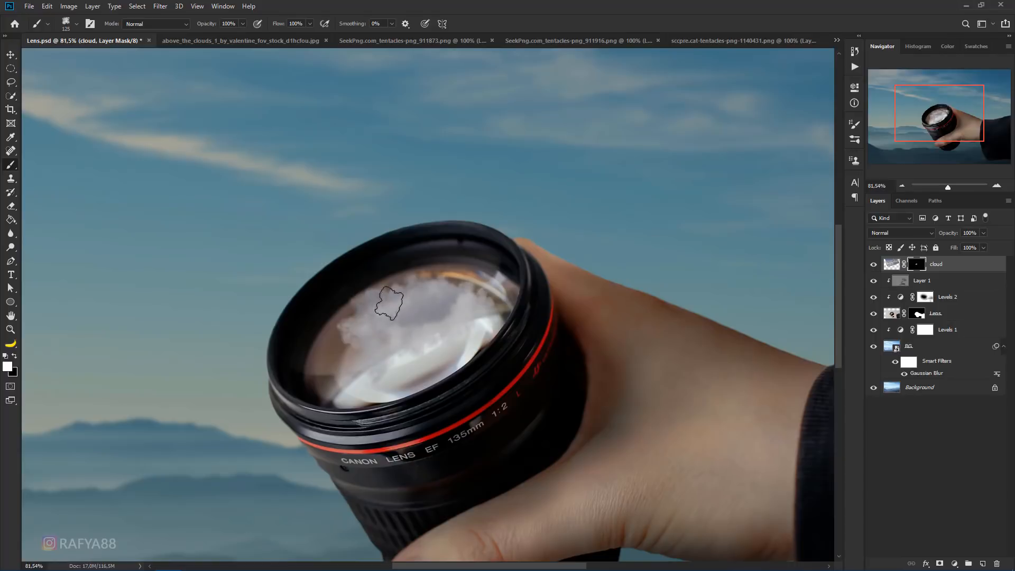
{"action": "left_click", "coordinate": [351, 319]}
{"action": "left_click", "coordinate": [390, 294]}
Extend the clouds toward the edges of the lens glass by painting white on the cloud mask, varying the Smoke brush up to 200 pixels
{"action": "key", "text": "bracketright"}
{"action": "key", "text": "bracketright"}
{"action": "left_click", "coordinate": [431, 288]}
{"action": "left_click", "coordinate": [406, 349]}
{"action": "key", "text": "bracketleft"}
{"action": "key", "text": "bracketleft"}
{"action": "mouse_move", "coordinate": [343, 380]}
{"action": "left_mouse_down"}
{"action": "mouse_move", "coordinate": [356, 343]}
{"action": "mouse_move", "coordinate": [347, 330]}
{"action": "mouse_move", "coordinate": [315, 356]}
{"action": "left_mouse_up"}
{"action": "left_click", "coordinate": [314, 350]}
{"action": "key", "text": "bracketright"}
{"action": "key", "text": "bracketright"}
{"action": "key", "text": "bracketright"}
{"action": "key", "text": "bracketright"}
{"action": "left_click", "coordinate": [410, 269]}
{"action": "left_click", "coordinate": [447, 269]}
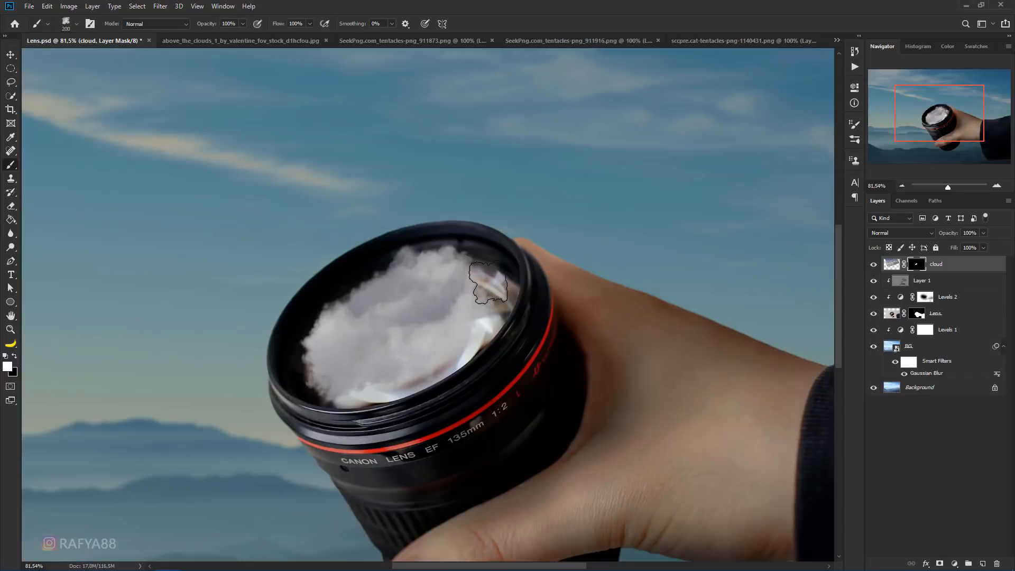
{"action": "left_click", "coordinate": [457, 283]}
{"action": "key", "text": "bracketleft"}
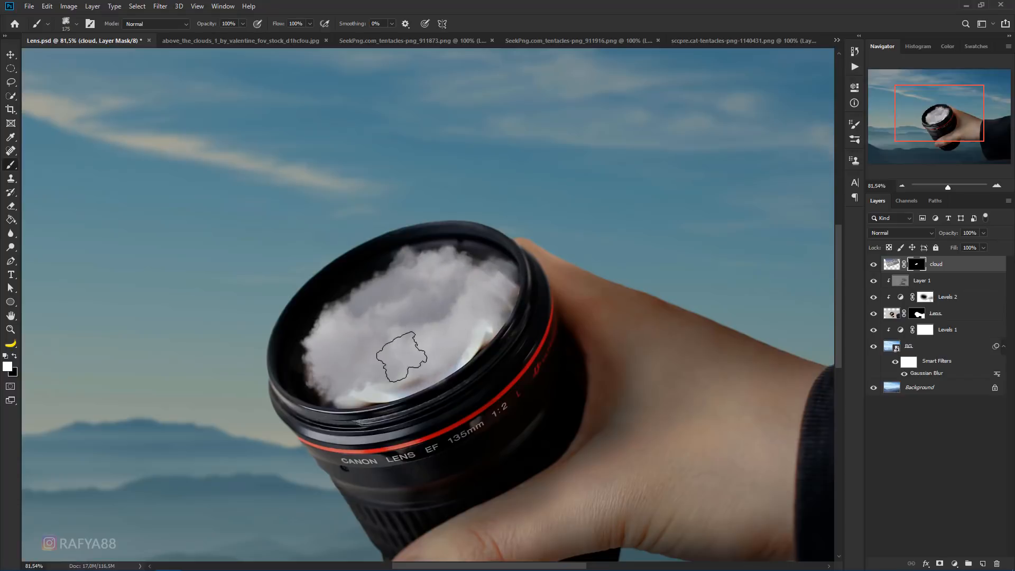
Draw a closed Pen path following the lens's lower inner rim and looping through the sky above it
{"action": "scroll", "coordinate": [439, 374], "scroll_direction": "up", "scroll_amount": 2}
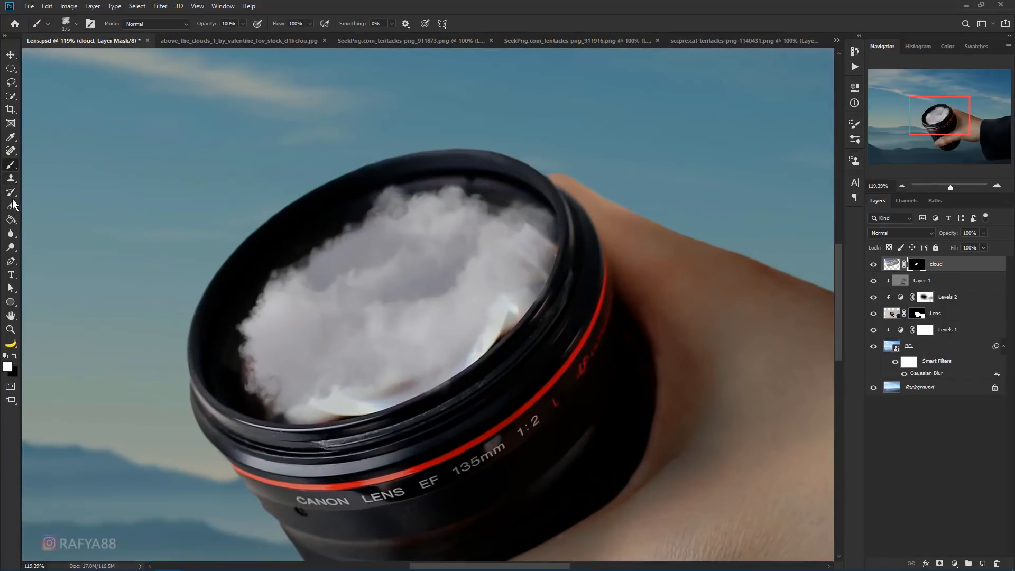
{"action": "left_click", "coordinate": [12, 260]}
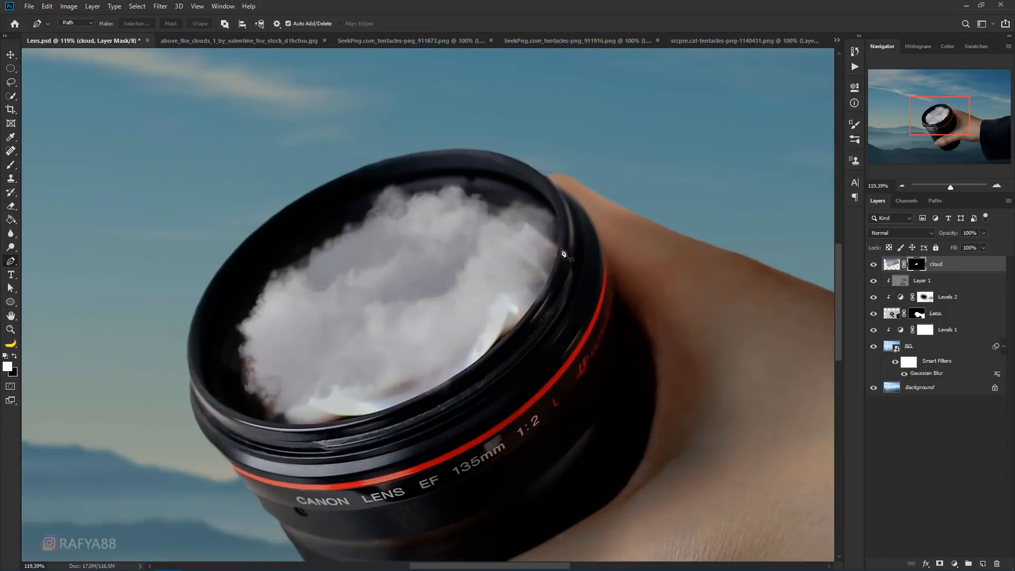
{"action": "scroll", "coordinate": [556, 254], "scroll_direction": "up", "scroll_amount": 1}
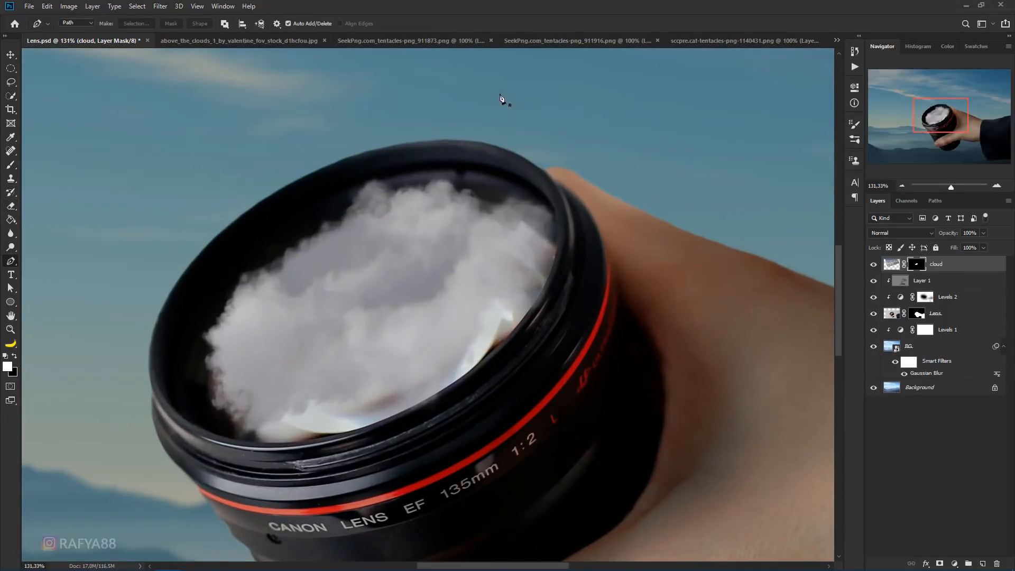
{"action": "left_click_drag", "start_coordinate": [560, 234], "coordinate": [556, 263]}
{"action": "left_click_drag", "start_coordinate": [447, 392], "coordinate": [386, 438]}
{"action": "left_click_drag", "start_coordinate": [235, 440], "coordinate": [204, 432]}
{"action": "left_click_drag", "start_coordinate": [155, 374], "coordinate": [142, 341]}
{"action": "scroll", "coordinate": [134, 133], "scroll_direction": "down", "scroll_amount": 3}
{"action": "key", "text": "ctrl+z"}
{"action": "key", "text": "ctrl+z"}
{"action": "left_click", "coordinate": [84, 219]}
{"action": "left_click", "coordinate": [60, 139]}
{"action": "scroll", "coordinate": [134, 99], "scroll_direction": "down", "scroll_amount": 3}
{"action": "left_click_drag", "start_coordinate": [138, 100], "coordinate": [170, 164]}
{"action": "left_click", "coordinate": [372, 168]}
{"action": "scroll", "coordinate": [372, 170], "scroll_direction": "up", "scroll_amount": 1}
Convert the closed path around the lens opening into a selection
{"action": "right_click", "coordinate": [285, 176]}
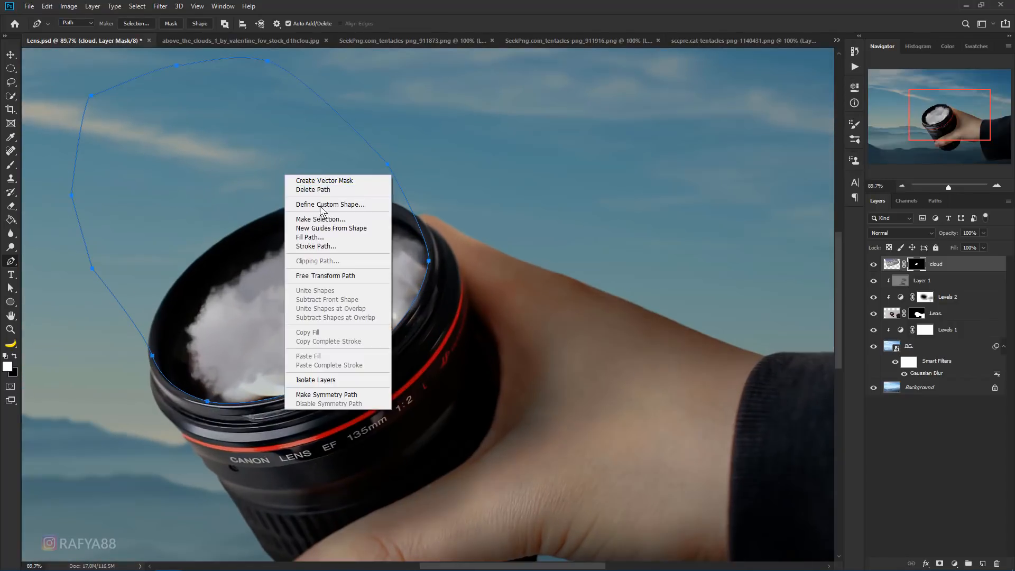
{"action": "left_click", "coordinate": [348, 220]}
{"action": "left_click", "coordinate": [569, 158]}
{"action": "scroll", "coordinate": [336, 265], "scroll_direction": "up", "scroll_amount": 1}
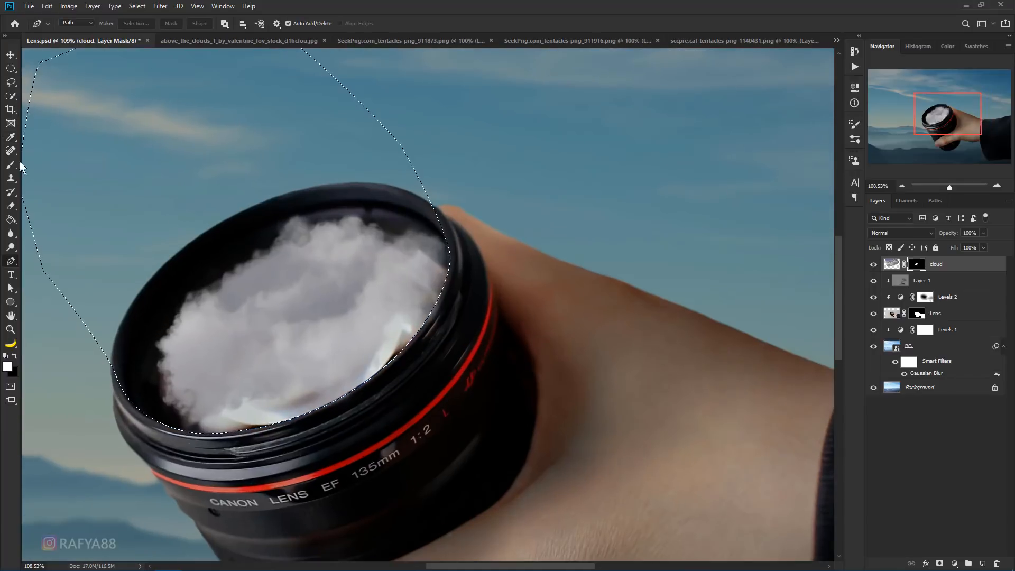
Paint white on the cloud mask inside the selection, filling clouds along the lens's lower rim and adding faint smoke over its upper rim at 53% opacity
{"action": "right_click", "coordinate": [10, 164]}
{"action": "left_click", "coordinate": [47, 167]}
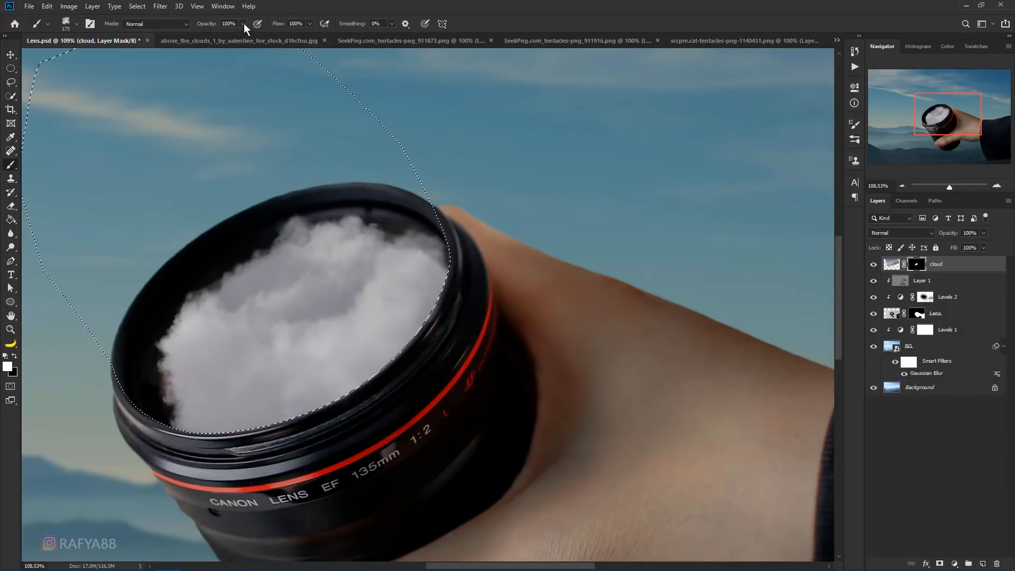
{"action": "left_click", "coordinate": [220, 253]}
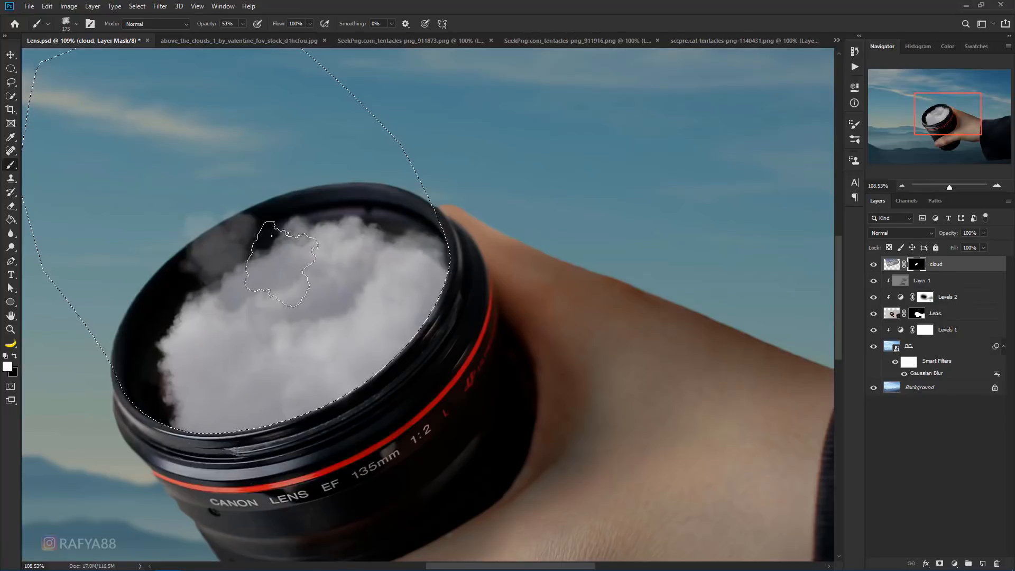
{"action": "mouse_move", "coordinate": [190, 336]}
{"action": "left_mouse_down"}
{"action": "mouse_move", "coordinate": [195, 358]}
{"action": "mouse_move", "coordinate": [279, 287]}
{"action": "mouse_move", "coordinate": [332, 215]}
{"action": "mouse_move", "coordinate": [321, 219]}
{"action": "mouse_move", "coordinate": [362, 224]}
{"action": "mouse_move", "coordinate": [293, 311]}
{"action": "mouse_move", "coordinate": [354, 230]}
{"action": "mouse_move", "coordinate": [349, 280]}
{"action": "mouse_move", "coordinate": [363, 249]}
{"action": "mouse_move", "coordinate": [293, 335]}
{"action": "mouse_move", "coordinate": [326, 326]}
{"action": "left_mouse_up"}
{"action": "scroll", "coordinate": [336, 322], "scroll_direction": "down", "scroll_amount": 4}
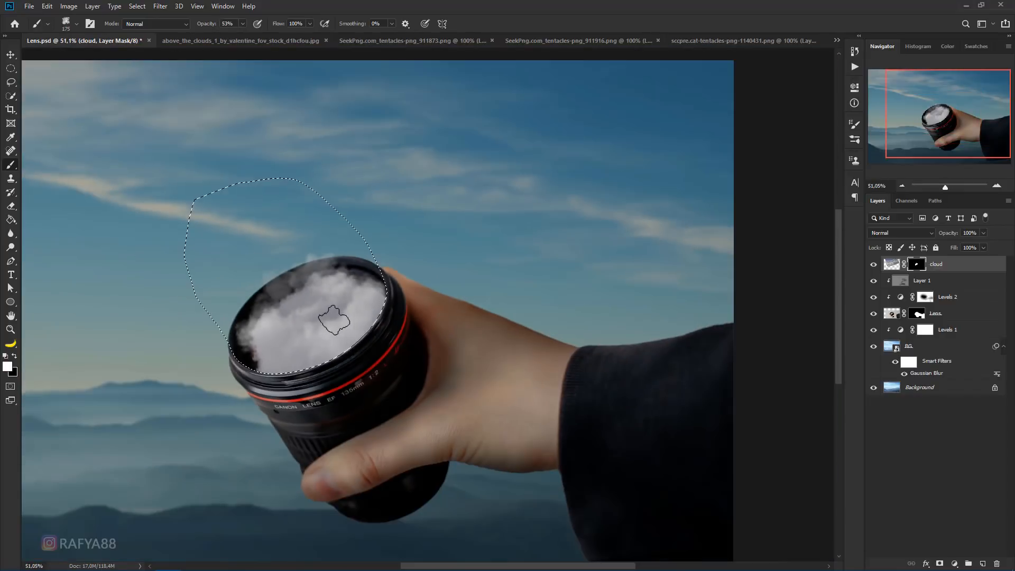
Paint faint smoke wisps rising beyond the lens's upper-left rim at 40% brush opacity, undoing unwanted strokes
{"action": "scroll", "coordinate": [253, 325], "scroll_direction": "up", "scroll_amount": 2}
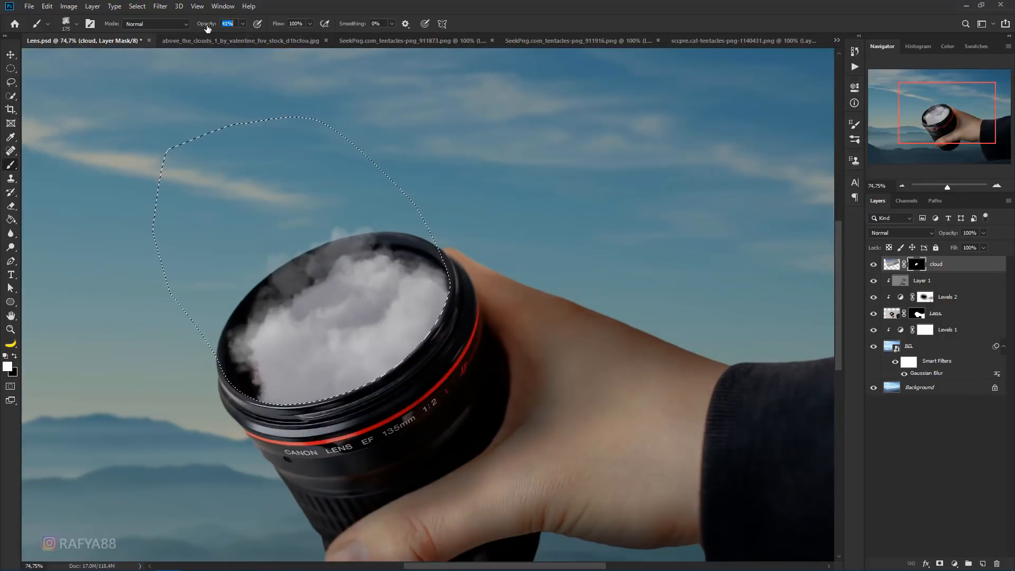
{"action": "mouse_move", "coordinate": [224, 345]}
{"action": "left_mouse_down"}
{"action": "mouse_move", "coordinate": [306, 364]}
{"action": "mouse_move", "coordinate": [253, 340]}
{"action": "mouse_move", "coordinate": [227, 301]}
{"action": "mouse_move", "coordinate": [297, 326]}
{"action": "left_mouse_up"}
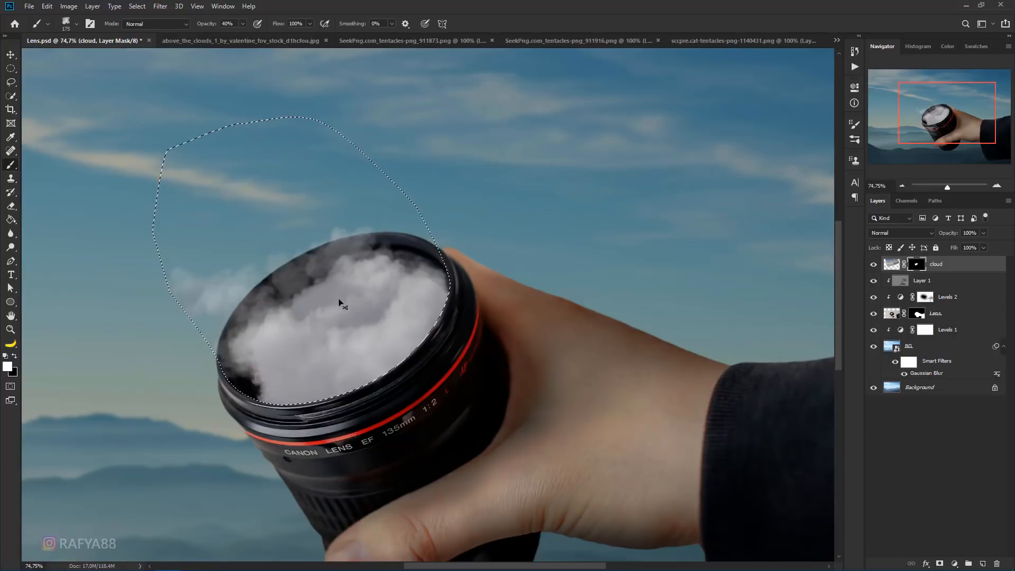
{"action": "key", "text": "ctrl+z"}
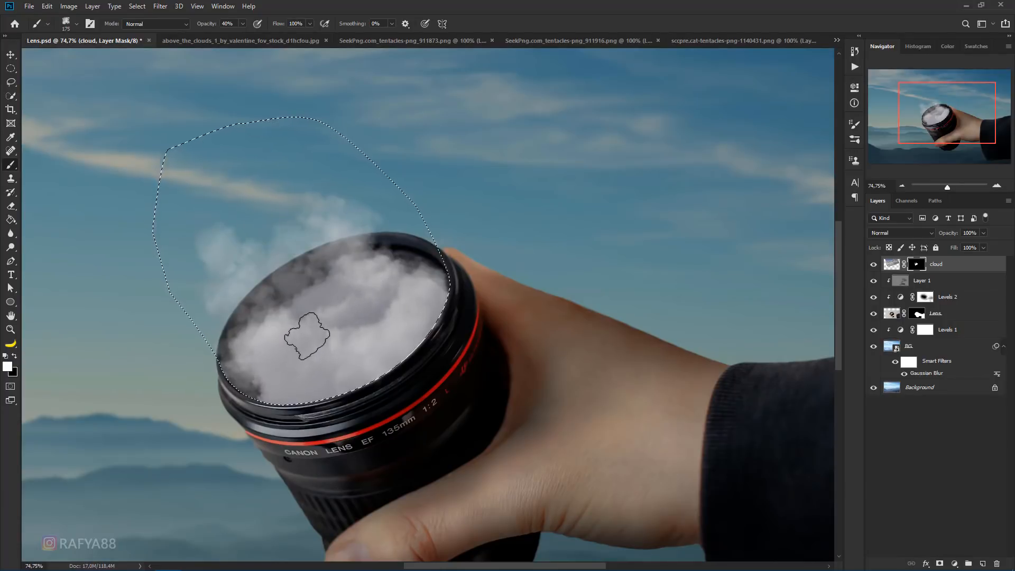
{"action": "key", "text": "ctrl+z"}
{"action": "scroll", "coordinate": [307, 336], "scroll_direction": "down", "scroll_amount": 5}
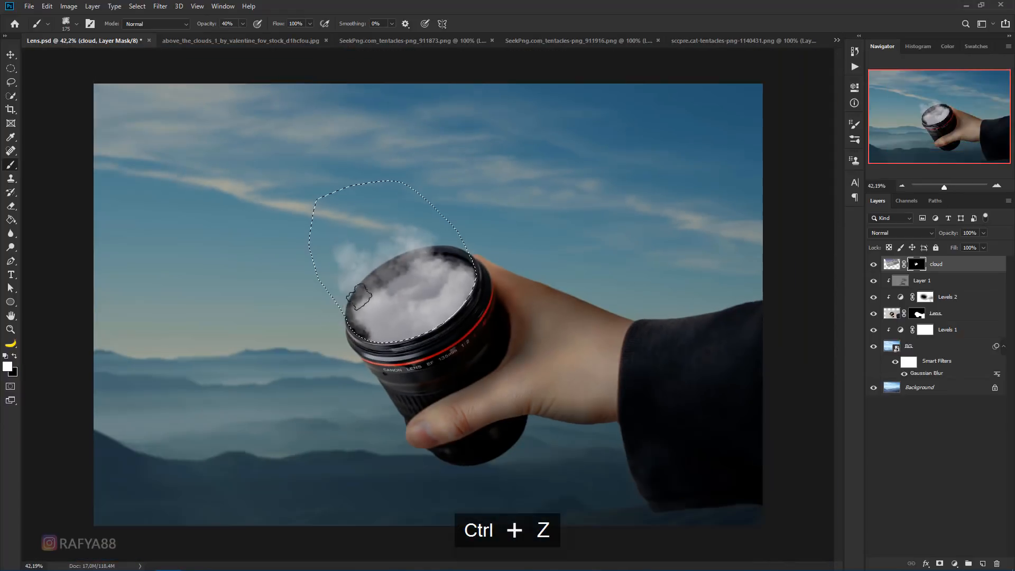
Compare the image with and without the cloud layer, and clear the selection around the lens opening
{"action": "scroll", "coordinate": [427, 274], "scroll_direction": "up", "scroll_amount": 3}
{"action": "left_click", "coordinate": [874, 264]}
{"action": "left_click", "coordinate": [875, 265]}
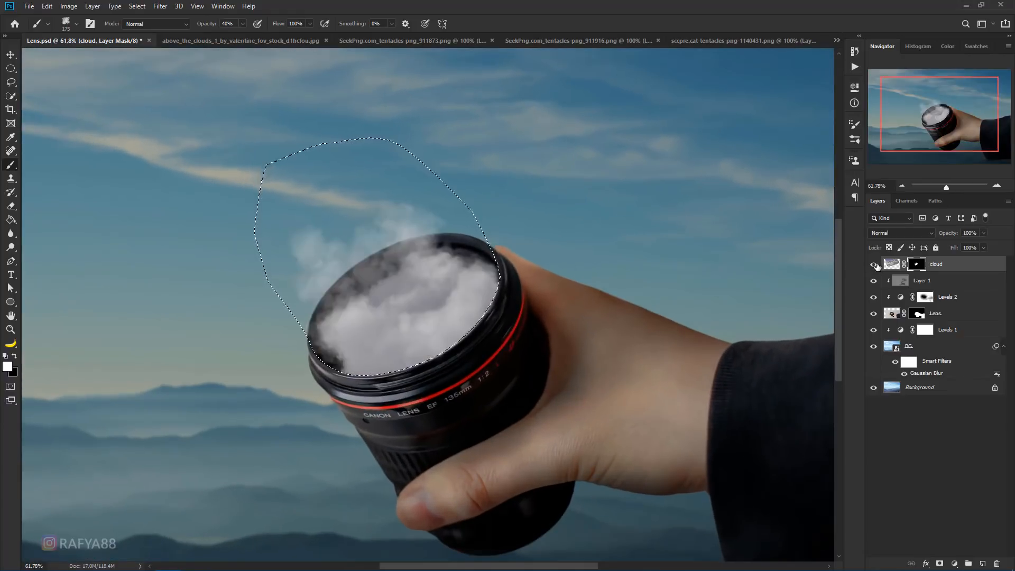
{"action": "key", "text": "ctrl+d"}
{"action": "scroll", "coordinate": [412, 220], "scroll_direction": "down", "scroll_amount": 4}
{"action": "scroll", "coordinate": [412, 220], "scroll_direction": "up", "scroll_amount": 4}
Brighten the smoke wisps on the cloud layer's image with the Dodge tool at 300 pixels, Midtones range and 19% exposure
{"action": "left_click", "coordinate": [9, 249]}
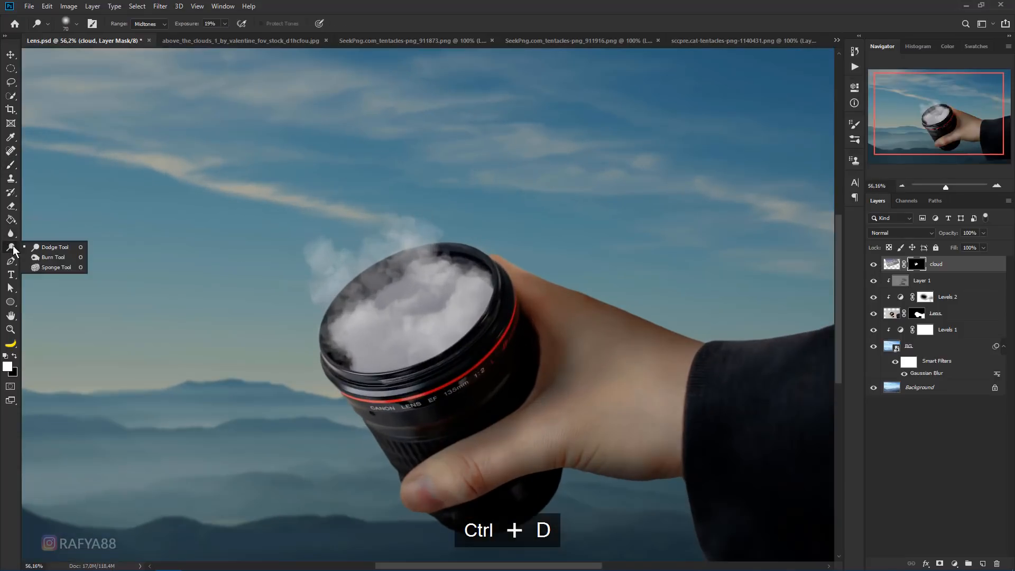
{"action": "left_click", "coordinate": [47, 247]}
{"action": "left_click", "coordinate": [892, 264]}
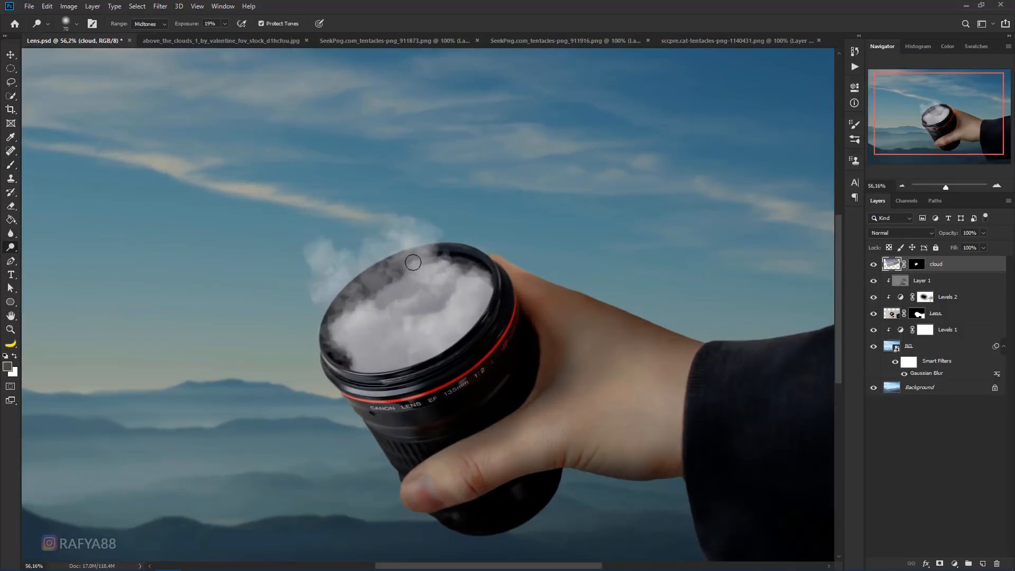
{"action": "scroll", "coordinate": [449, 263], "scroll_direction": "up", "scroll_amount": 1}
{"action": "key", "text": "bracketright"}
{"action": "key", "text": "bracketright"}
{"action": "key", "text": "bracketright"}
{"action": "key", "text": "bracketright"}
{"action": "key", "text": "bracketright"}
{"action": "key", "text": "bracketright"}
{"action": "key", "text": "bracketright"}
{"action": "key", "text": "bracketright"}
{"action": "key", "text": "bracketright"}
{"action": "mouse_move", "coordinate": [337, 260]}
{"action": "left_mouse_down"}
{"action": "mouse_move", "coordinate": [297, 242]}
{"action": "mouse_move", "coordinate": [345, 261]}
{"action": "mouse_move", "coordinate": [400, 240]}
{"action": "mouse_move", "coordinate": [384, 230]}
{"action": "mouse_move", "coordinate": [416, 198]}
{"action": "mouse_move", "coordinate": [363, 233]}
{"action": "mouse_move", "coordinate": [361, 275]}
{"action": "mouse_move", "coordinate": [502, 283]}
{"action": "mouse_move", "coordinate": [376, 254]}
{"action": "left_mouse_up"}
{"action": "scroll", "coordinate": [494, 229], "scroll_direction": "down", "scroll_amount": 3}
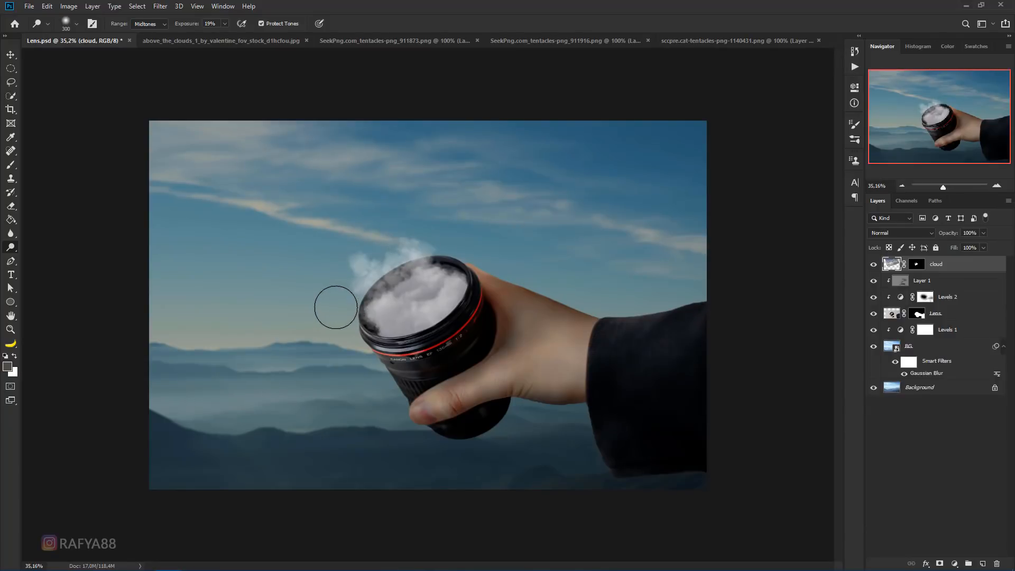
{"action": "scroll", "coordinate": [335, 303], "scroll_direction": "up", "scroll_amount": 2}
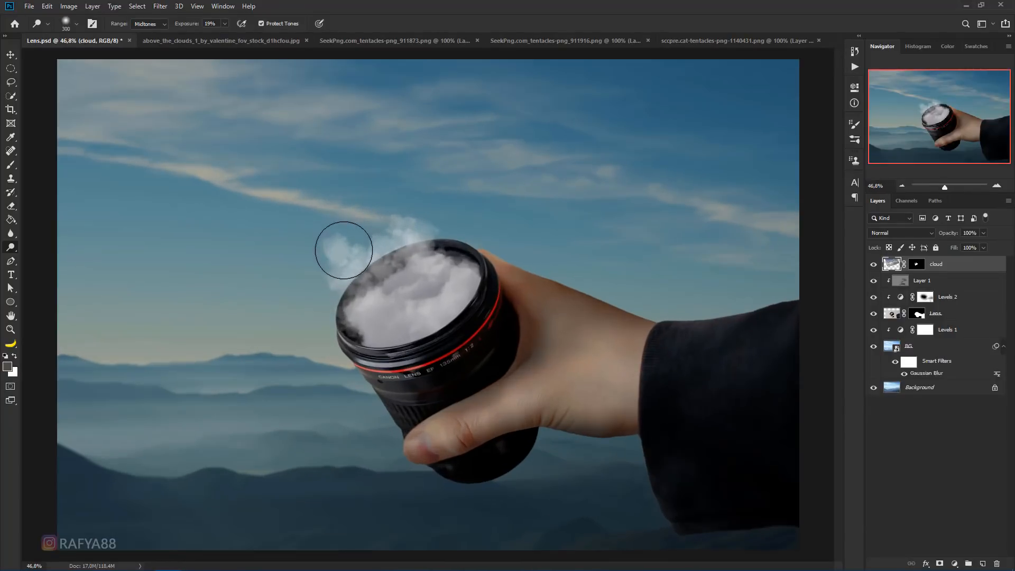
{"action": "scroll", "coordinate": [361, 256], "scroll_direction": "up", "scroll_amount": 1}
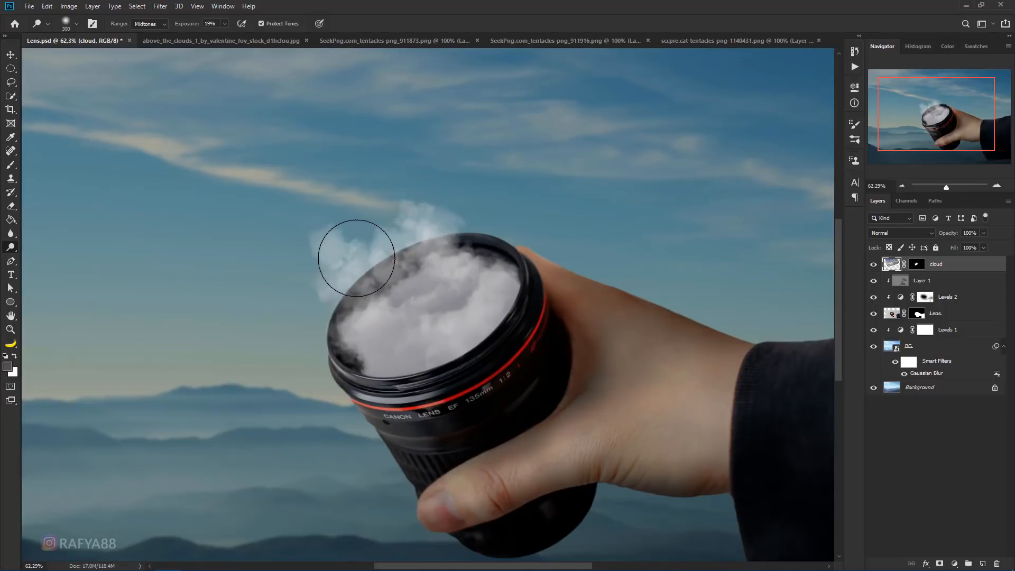
Bring the tentacle from SeekPng.com_tentacles-png_911873.png into Lens.psd and place it above the lens opening
{"action": "left_click", "coordinate": [351, 41]}
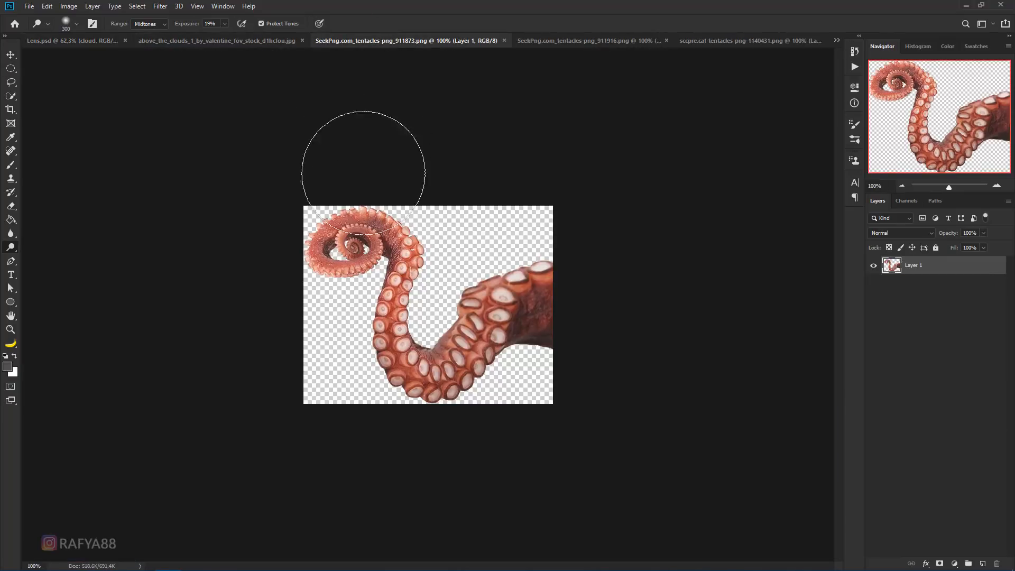
{"action": "left_click", "coordinate": [11, 54]}
{"action": "left_click_drag", "start_coordinate": [360, 229], "coordinate": [386, 268]}
{"action": "left_click_drag", "start_coordinate": [376, 236], "coordinate": [384, 249]}
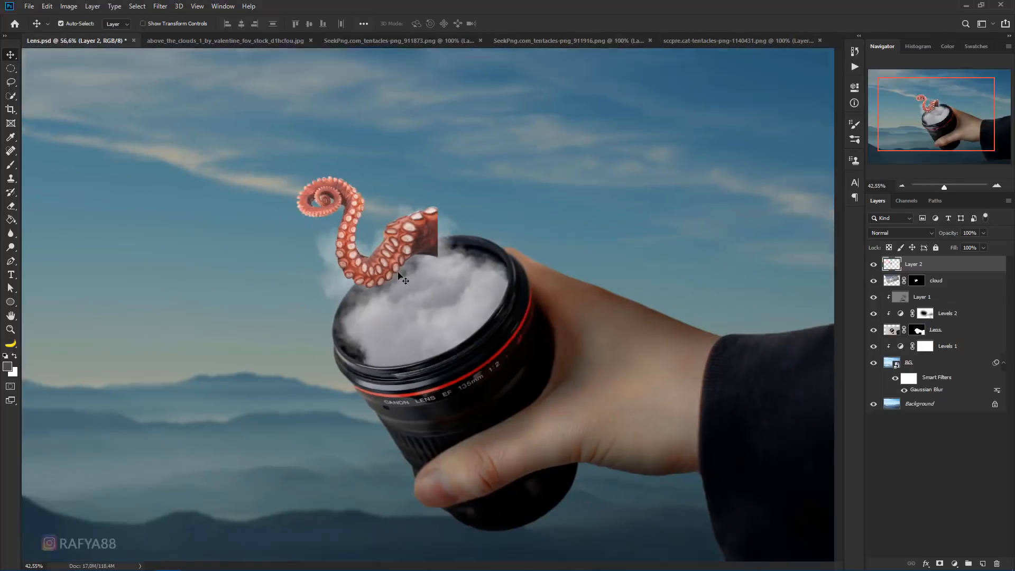
{"action": "scroll", "coordinate": [403, 276], "scroll_direction": "down", "scroll_amount": 3}
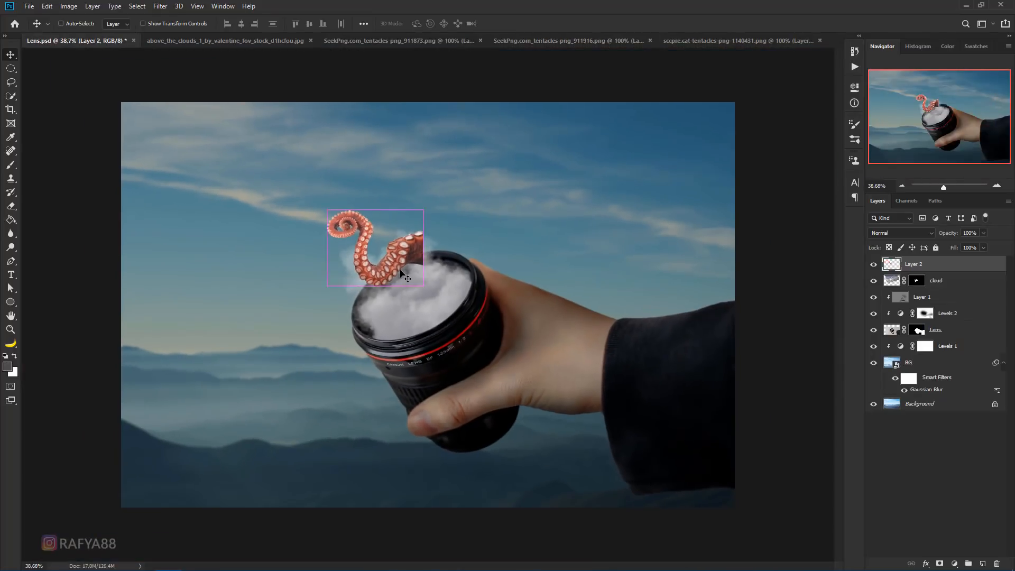
Rotate the tentacle to 83.44° and scale it to 124.30%, placing its base at the right side of the lens opening
{"action": "key", "text": "ctrl+t"}
{"action": "scroll", "coordinate": [446, 220], "scroll_direction": "up", "scroll_amount": 2}
{"action": "left_click_drag", "start_coordinate": [445, 220], "coordinate": [426, 322]}
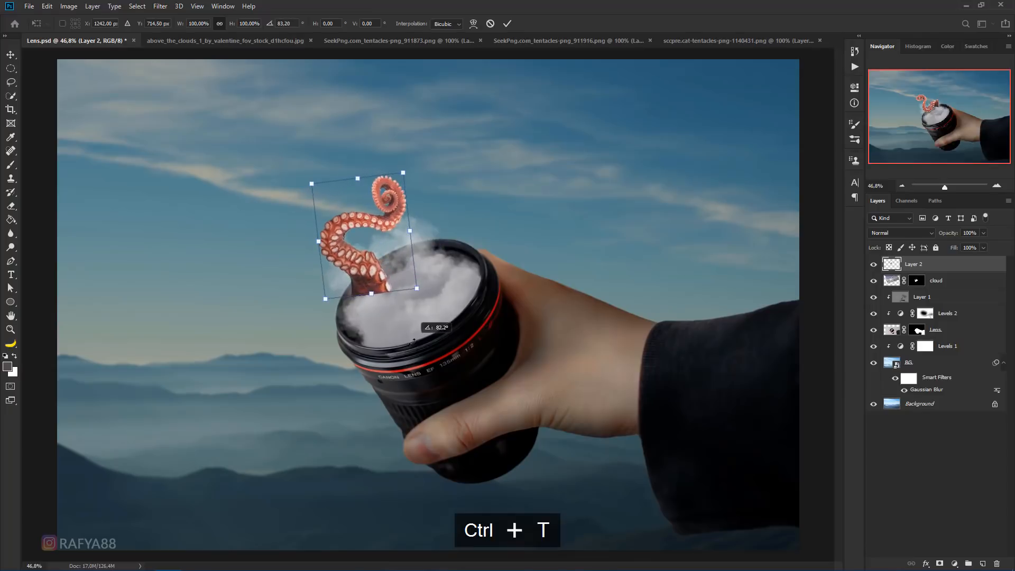
{"action": "left_click_drag", "start_coordinate": [371, 275], "coordinate": [470, 259]}
{"action": "scroll", "coordinate": [526, 288], "scroll_direction": "down", "scroll_amount": 2}
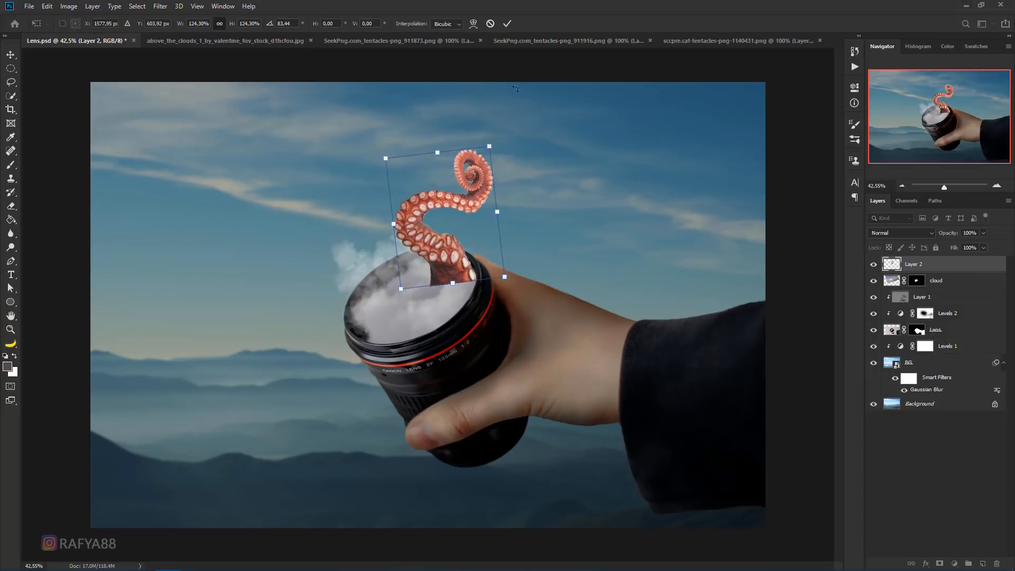
{"action": "left_click", "coordinate": [508, 23]}
{"action": "scroll", "coordinate": [436, 264], "scroll_direction": "up", "scroll_amount": 3}
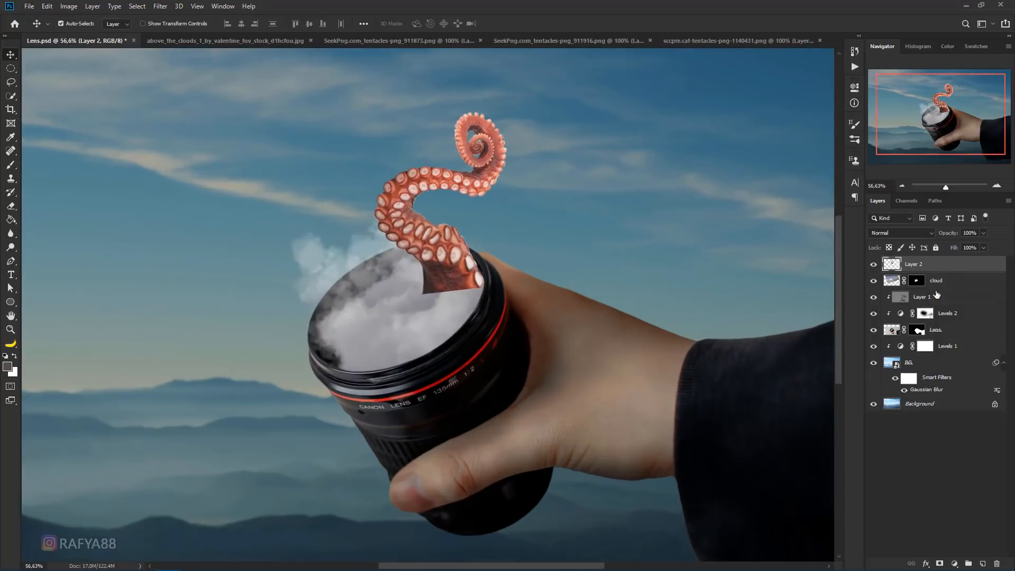
Add a layer mask to the tentacle layer and paint black over the tentacle's base with the Smoke brush at 40% opacity
{"action": "left_click", "coordinate": [940, 564]}
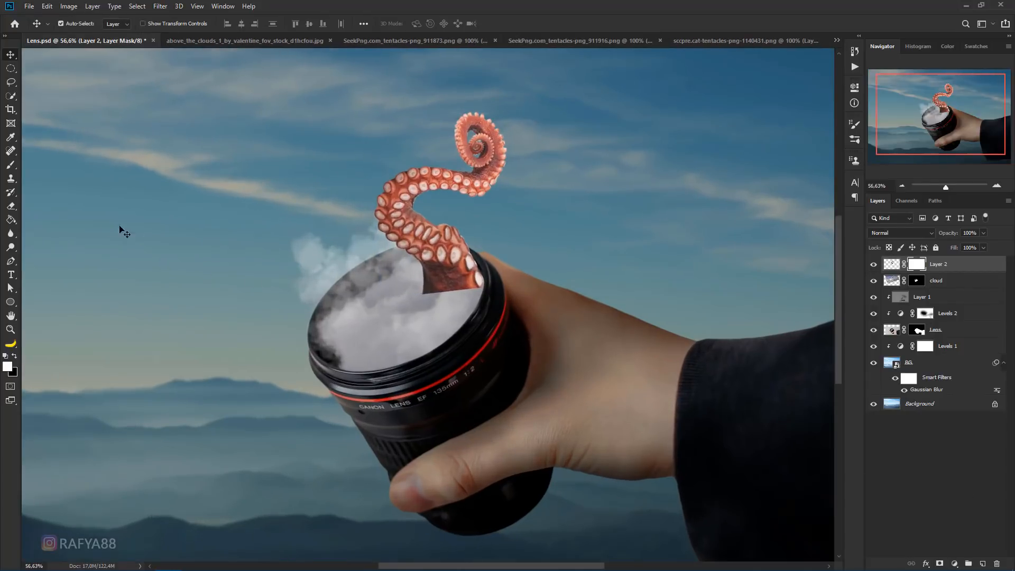
{"action": "scroll", "coordinate": [133, 235], "scroll_direction": "up", "scroll_amount": 1}
{"action": "right_click", "coordinate": [10, 165]}
{"action": "left_click", "coordinate": [53, 165]}
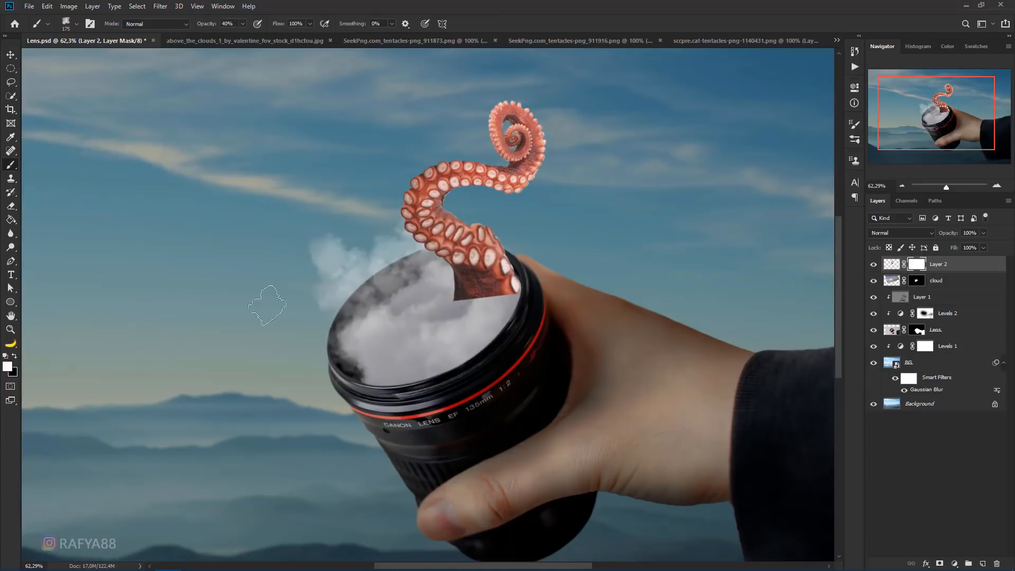
{"action": "scroll", "coordinate": [383, 291], "scroll_direction": "up", "scroll_amount": 1}
{"action": "left_click", "coordinate": [15, 357]}
{"action": "scroll", "coordinate": [465, 353], "scroll_direction": "up", "scroll_amount": 2}
{"action": "mouse_move", "coordinate": [459, 280]}
{"action": "left_mouse_down"}
{"action": "mouse_move", "coordinate": [513, 290]}
{"action": "mouse_move", "coordinate": [464, 289]}
{"action": "mouse_move", "coordinate": [514, 300]}
{"action": "mouse_move", "coordinate": [451, 278]}
{"action": "mouse_move", "coordinate": [511, 312]}
{"action": "mouse_move", "coordinate": [441, 282]}
{"action": "mouse_move", "coordinate": [495, 311]}
{"action": "mouse_move", "coordinate": [482, 304]}
{"action": "mouse_move", "coordinate": [504, 297]}
{"action": "left_mouse_up"}
Blend the tentacle's base further into the clouds by painting black on its mask, varying the Smoke brush from 150 to 200 pixels
{"action": "key", "text": "bracketright"}
{"action": "key", "text": "bracketright"}
{"action": "key", "text": "bracketright"}
{"action": "key", "text": "bracketleft"}
{"action": "key", "text": "bracketleft"}
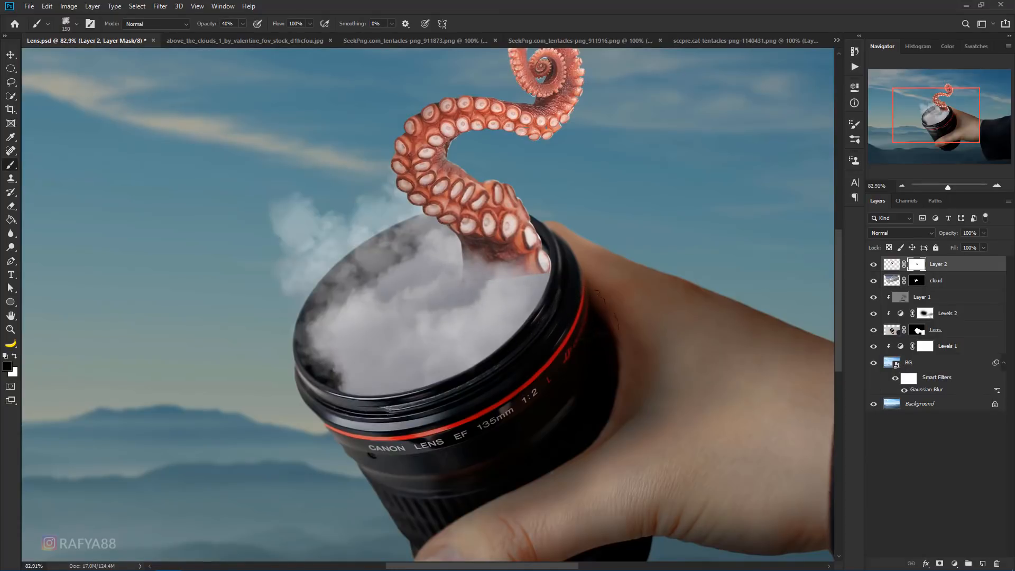
{"action": "mouse_move", "coordinate": [462, 288]}
{"action": "left_mouse_down"}
{"action": "mouse_move", "coordinate": [550, 288]}
{"action": "mouse_move", "coordinate": [503, 281]}
{"action": "mouse_move", "coordinate": [539, 275]}
{"action": "left_mouse_up"}
{"action": "key", "text": "bracketright"}
{"action": "key", "text": "bracketright"}
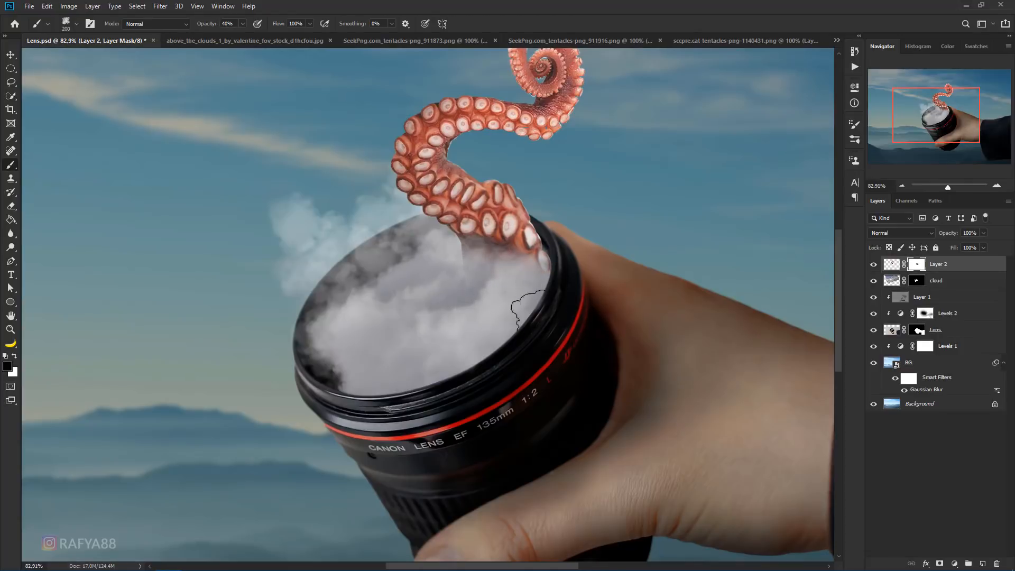
{"action": "scroll", "coordinate": [473, 346], "scroll_direction": "down", "scroll_amount": 6}
{"action": "scroll", "coordinate": [476, 216], "scroll_direction": "up", "scroll_amount": 3}
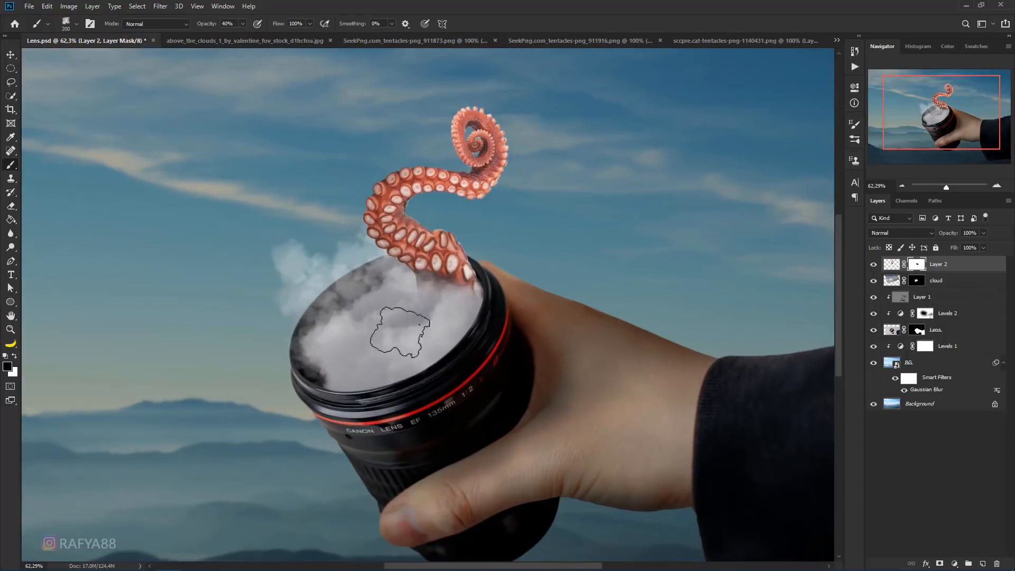
Slightly adjust the masked tentacle's placement over the lens with Free Transform
{"action": "key", "text": "ctrl+t"}
{"action": "left_click_drag", "start_coordinate": [470, 252], "coordinate": [467, 242]}
{"action": "key", "text": "Return"}
{"action": "scroll", "coordinate": [444, 332], "scroll_direction": "down", "scroll_amount": 5}
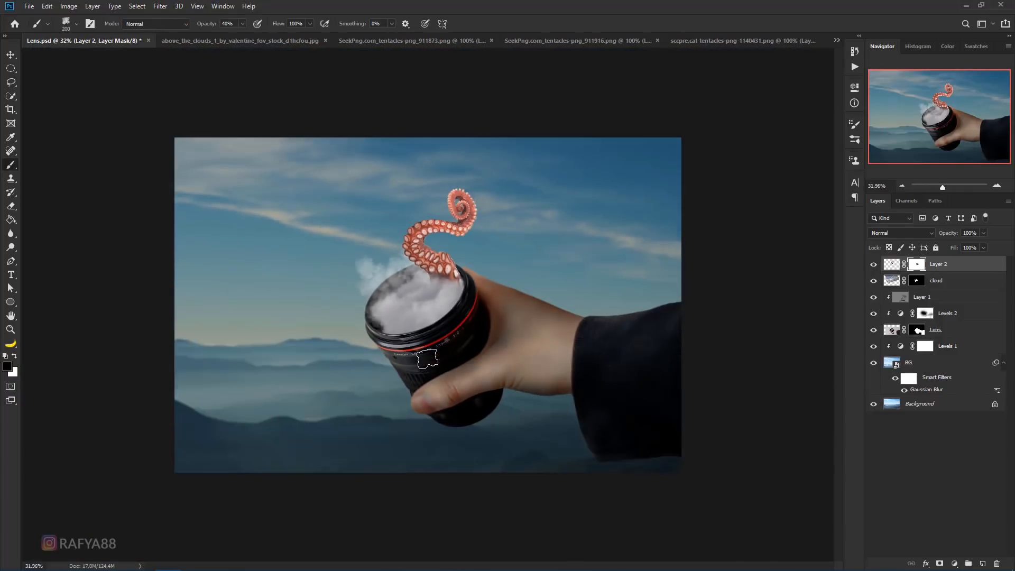
{"action": "scroll", "coordinate": [442, 275], "scroll_direction": "up", "scroll_amount": 9}
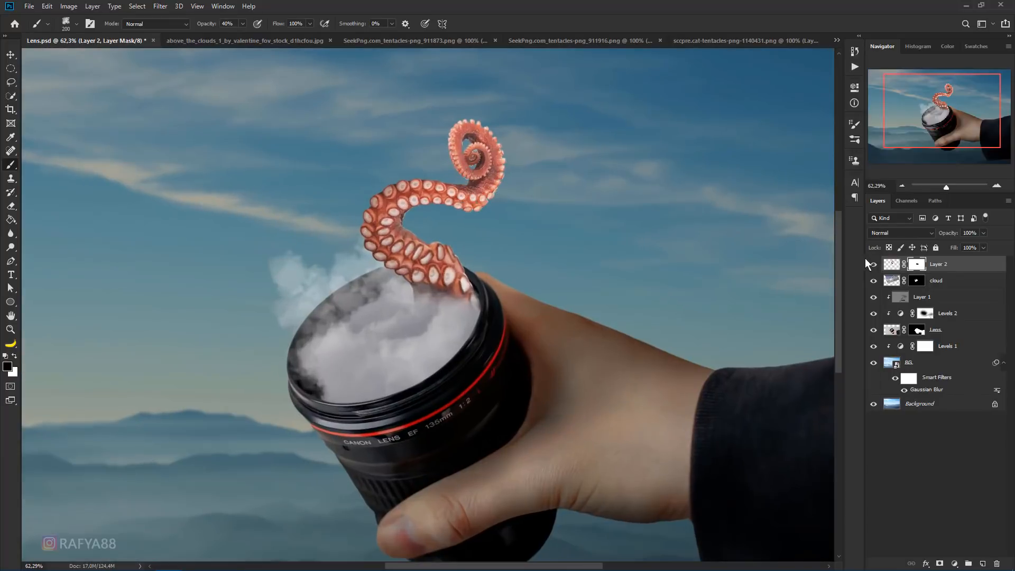
Darken the tentacle layer with Levels, setting input shadows to 12, midtones to 0.82 and output highlights to 246
{"action": "left_click", "coordinate": [956, 267]}
{"action": "key", "text": "ctrl+l"}
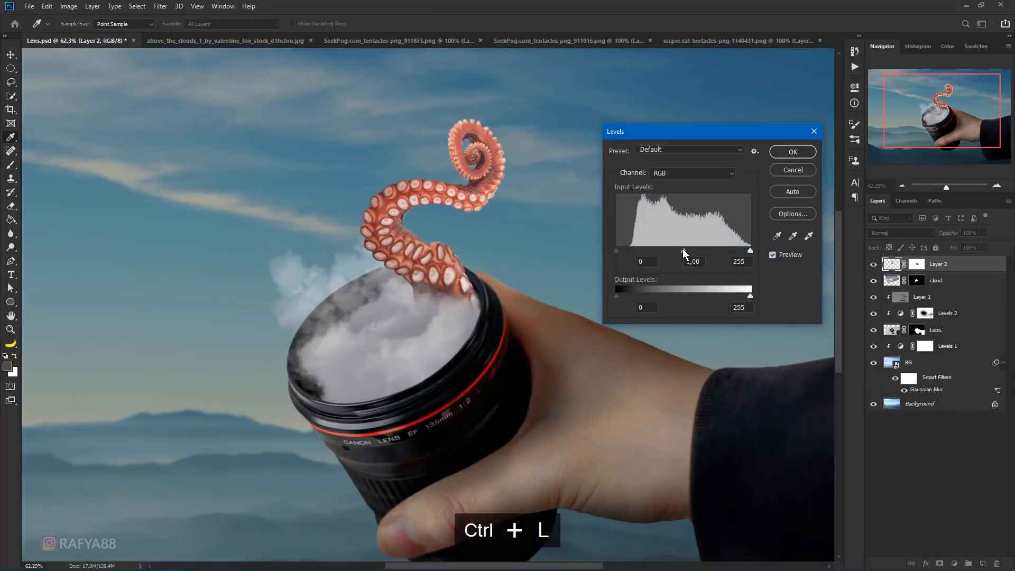
{"action": "left_click_drag", "start_coordinate": [682, 249], "coordinate": [693, 248]}
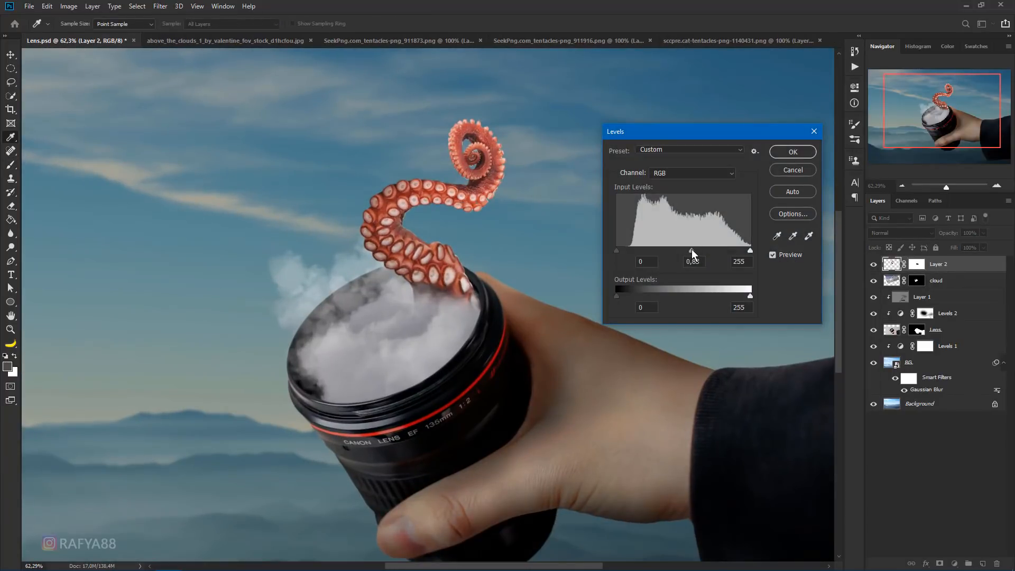
{"action": "left_click_drag", "start_coordinate": [616, 250], "coordinate": [623, 249]}
{"action": "left_click_drag", "start_coordinate": [742, 296], "coordinate": [745, 296]}
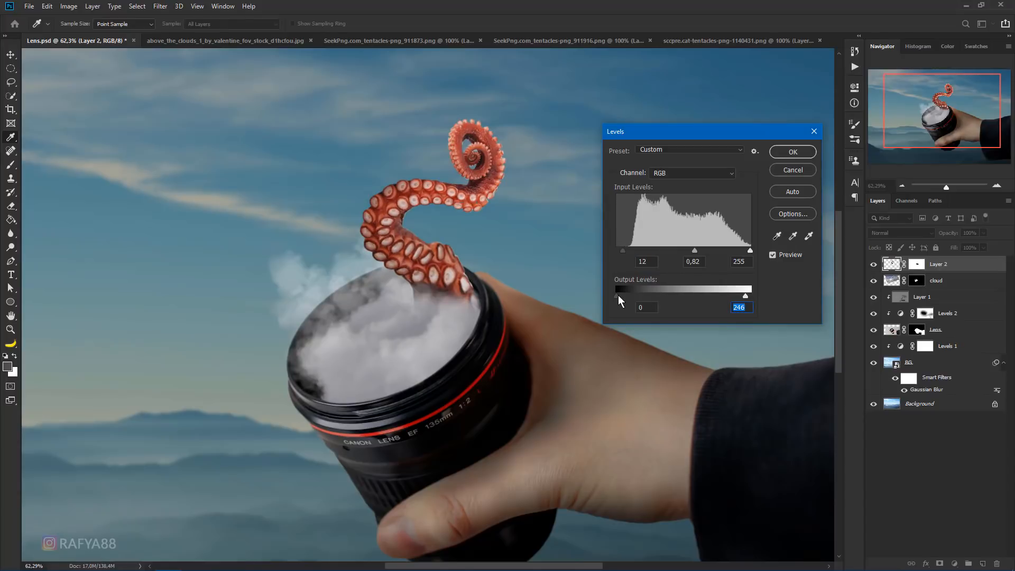
{"action": "left_click", "coordinate": [793, 152]}
{"action": "key", "text": "b"}
{"action": "scroll", "coordinate": [443, 278], "scroll_direction": "down", "scroll_amount": 5}
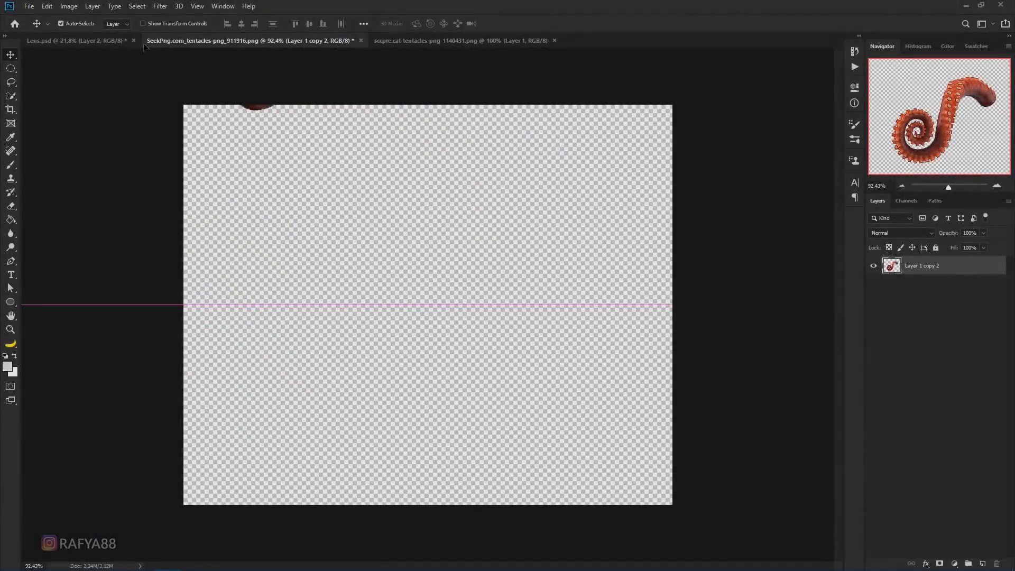
Bring the tentacle from SeekPng.com_tentacles-png_911916.png into Lens.psd and resize it so its base overlaps the lens's lower-left rim
{"action": "left_click_drag", "start_coordinate": [145, 46], "coordinate": [242, 170]}
{"action": "mouse_move", "coordinate": [392, 306]}
{"action": "left_mouse_down"}
{"action": "mouse_move", "coordinate": [408, 305]}
{"action": "mouse_move", "coordinate": [392, 318]}
{"action": "left_mouse_up"}
{"action": "scroll", "coordinate": [417, 306], "scroll_direction": "up", "scroll_amount": 2}
{"action": "key", "text": "ctrl+t"}
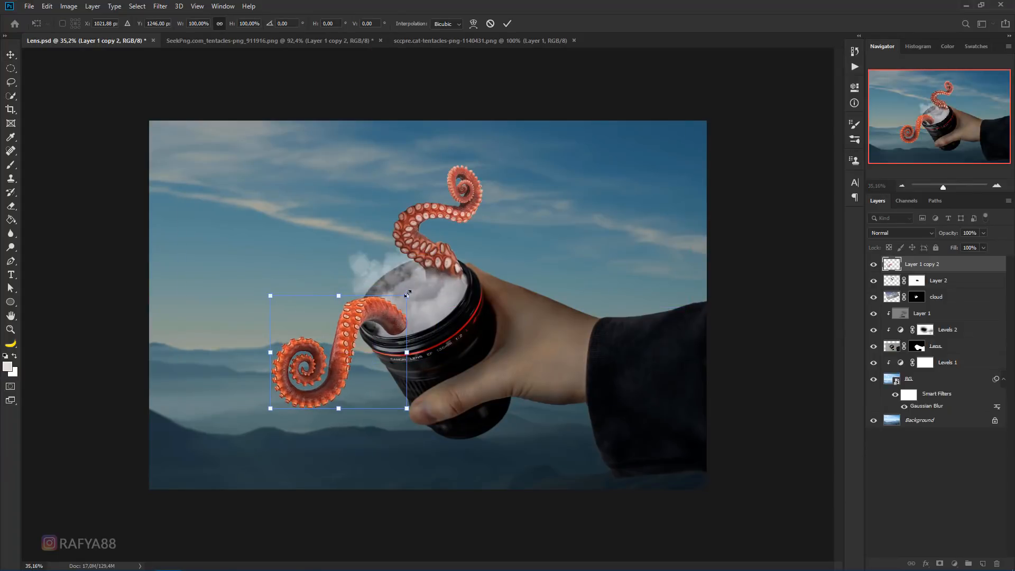
{"action": "left_click_drag", "start_coordinate": [407, 297], "coordinate": [388, 326]}
{"action": "left_click", "coordinate": [506, 24]}
Add a mask to the lower-left tentacle and paint black with a soft round brush, about 60 pixels, where it overlaps the lens rim
{"action": "scroll", "coordinate": [409, 272], "scroll_direction": "up", "scroll_amount": 5}
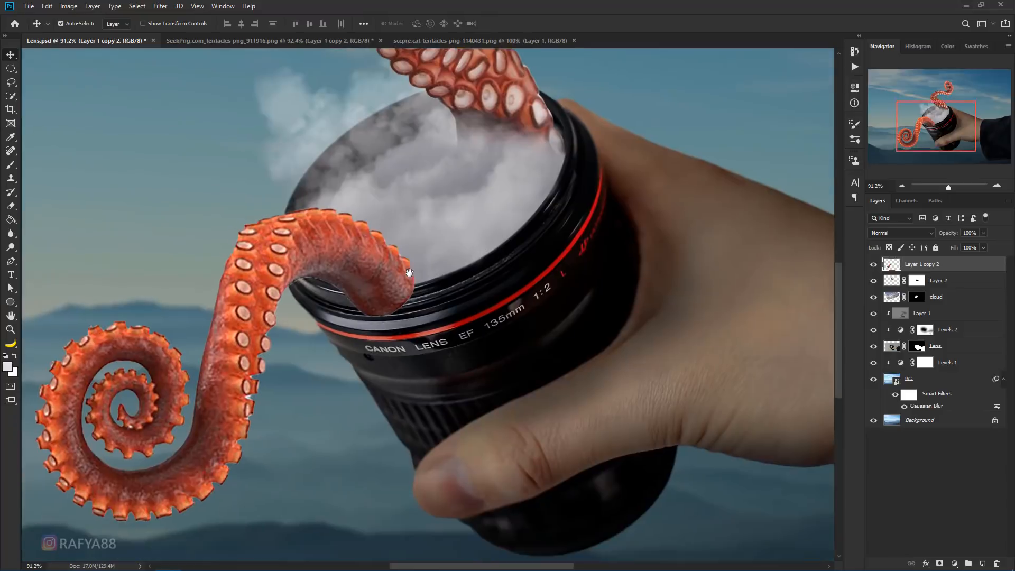
{"action": "left_click_drag", "start_coordinate": [408, 273], "coordinate": [413, 251]}
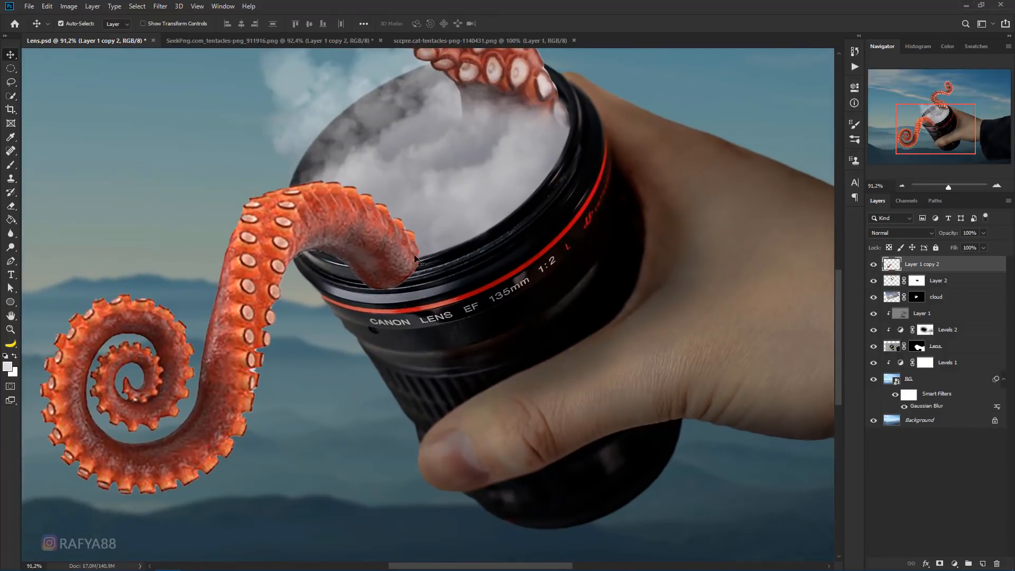
{"action": "scroll", "coordinate": [306, 291], "scroll_direction": "up", "scroll_amount": 1}
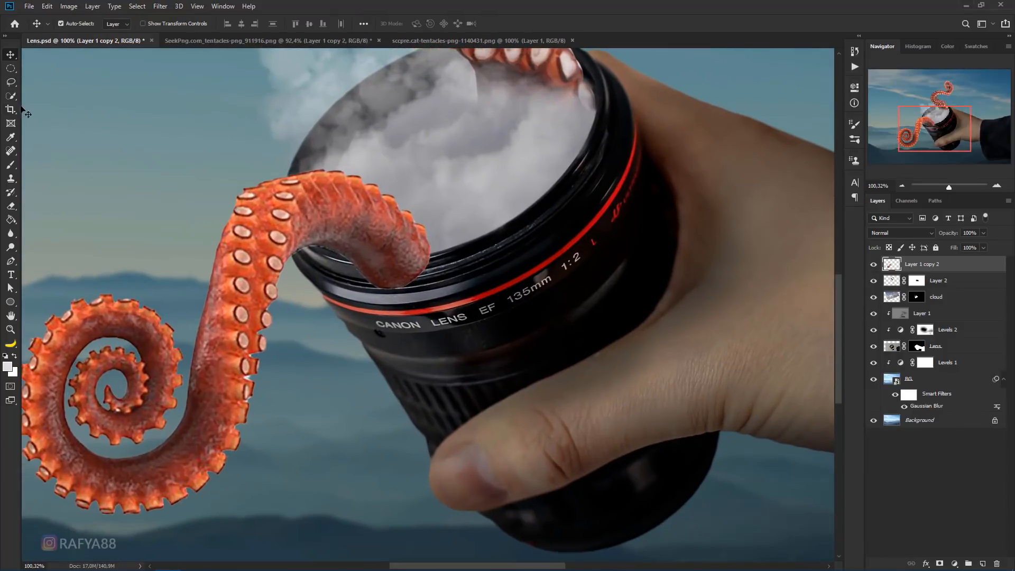
{"action": "right_click", "coordinate": [10, 167]}
{"action": "left_click", "coordinate": [50, 165]}
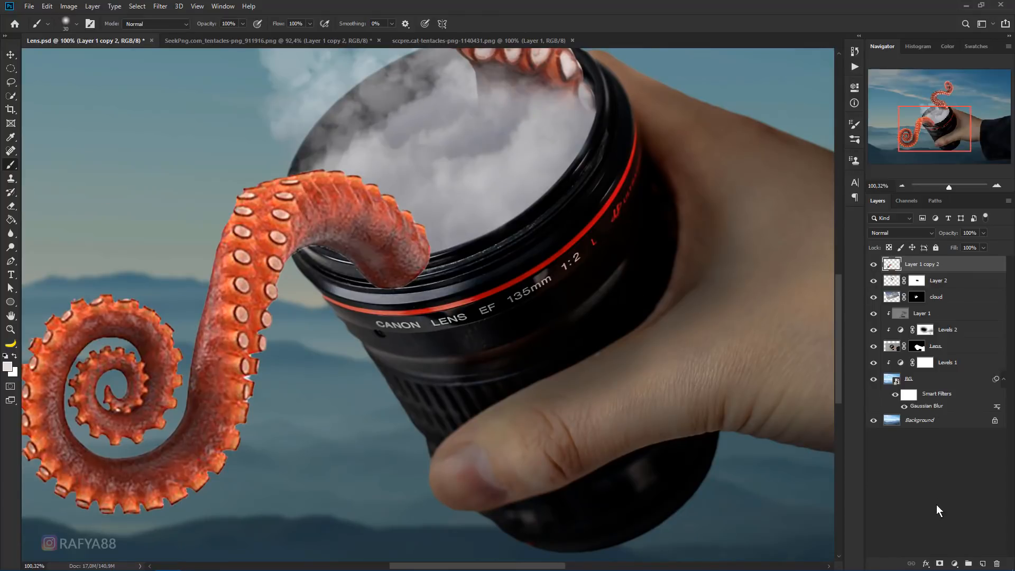
{"action": "left_click", "coordinate": [939, 562]}
{"action": "scroll", "coordinate": [409, 260], "scroll_direction": "up", "scroll_amount": 2}
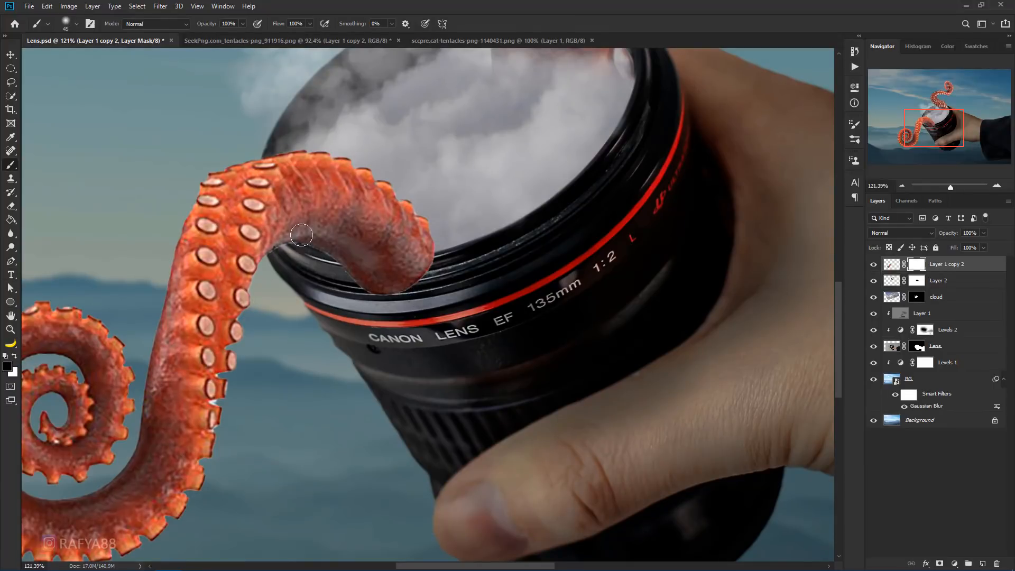
{"action": "mouse_move", "coordinate": [391, 301]}
{"action": "left_mouse_down"}
{"action": "mouse_move", "coordinate": [349, 286]}
{"action": "mouse_move", "coordinate": [427, 290]}
{"action": "mouse_move", "coordinate": [382, 285]}
{"action": "mouse_move", "coordinate": [454, 274]}
{"action": "mouse_move", "coordinate": [415, 284]}
{"action": "mouse_move", "coordinate": [465, 258]}
{"action": "mouse_move", "coordinate": [402, 285]}
{"action": "mouse_move", "coordinate": [327, 290]}
{"action": "left_mouse_up"}
{"action": "key", "text": "]"}
{"action": "key", "text": "]"}
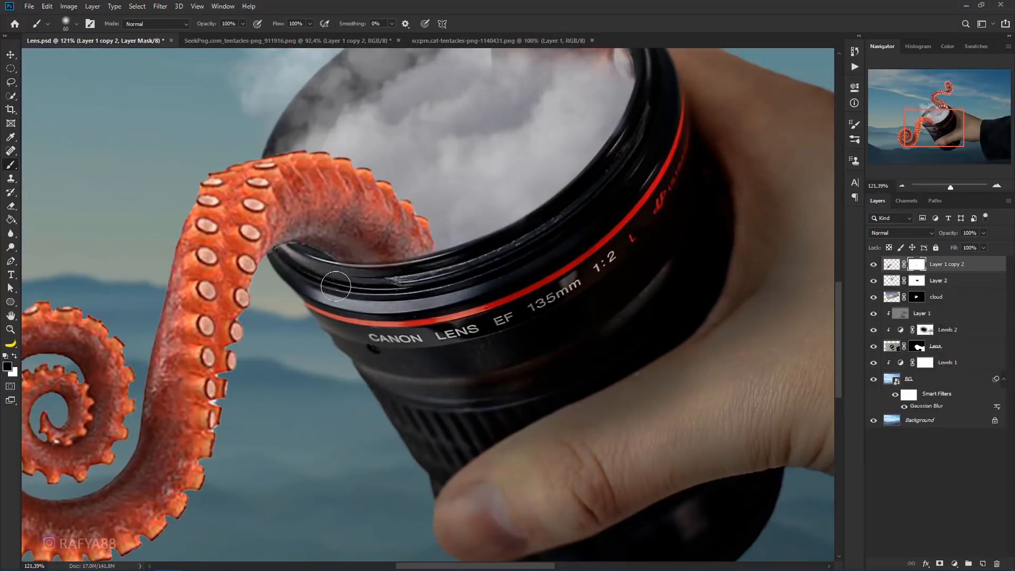
Switch to a cloud-textured brush from the Brush Pack's Environment group, sized 150 pixels with 42% opacity
{"action": "right_click", "coordinate": [472, 200]}
{"action": "left_click", "coordinate": [491, 293]}
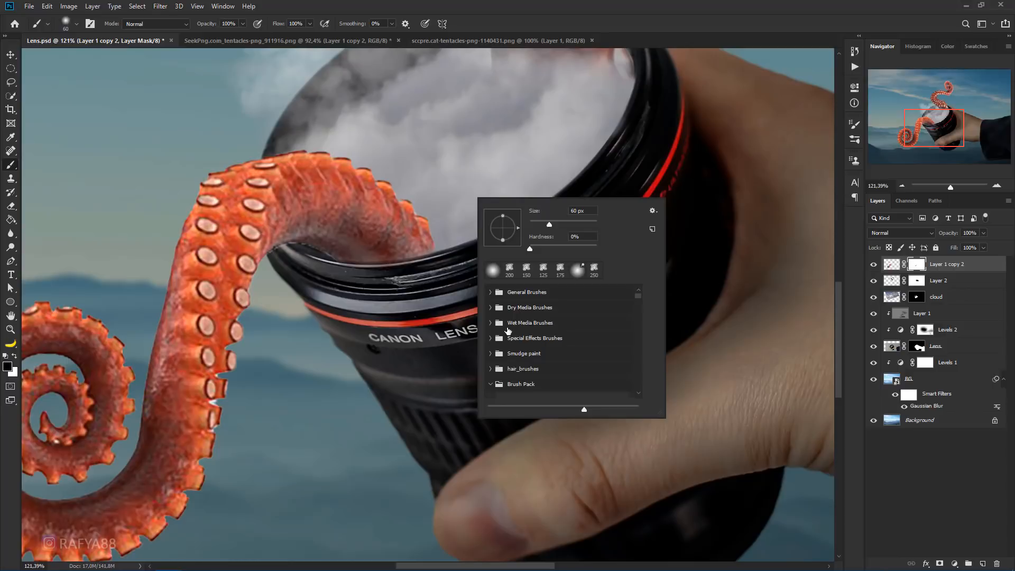
{"action": "scroll", "coordinate": [550, 349], "scroll_direction": "down", "scroll_amount": 5}
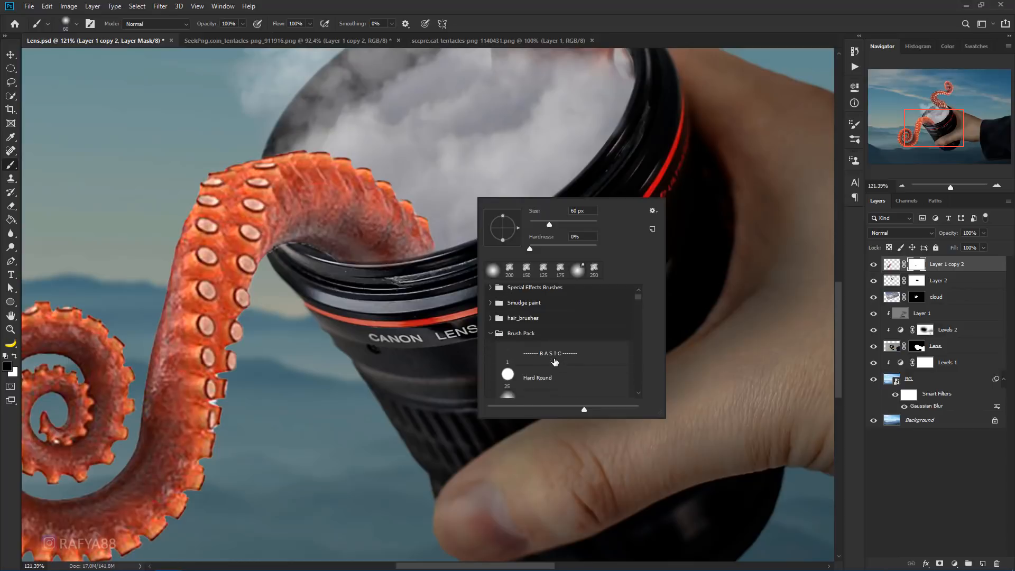
{"action": "scroll", "coordinate": [557, 347], "scroll_direction": "down", "scroll_amount": 8}
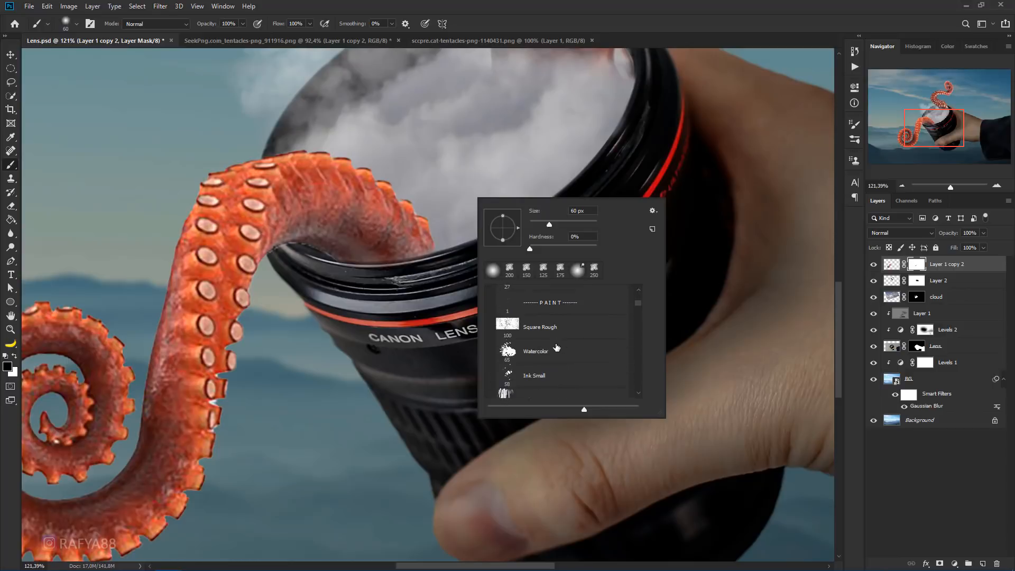
{"action": "scroll", "coordinate": [549, 346], "scroll_direction": "down", "scroll_amount": 8}
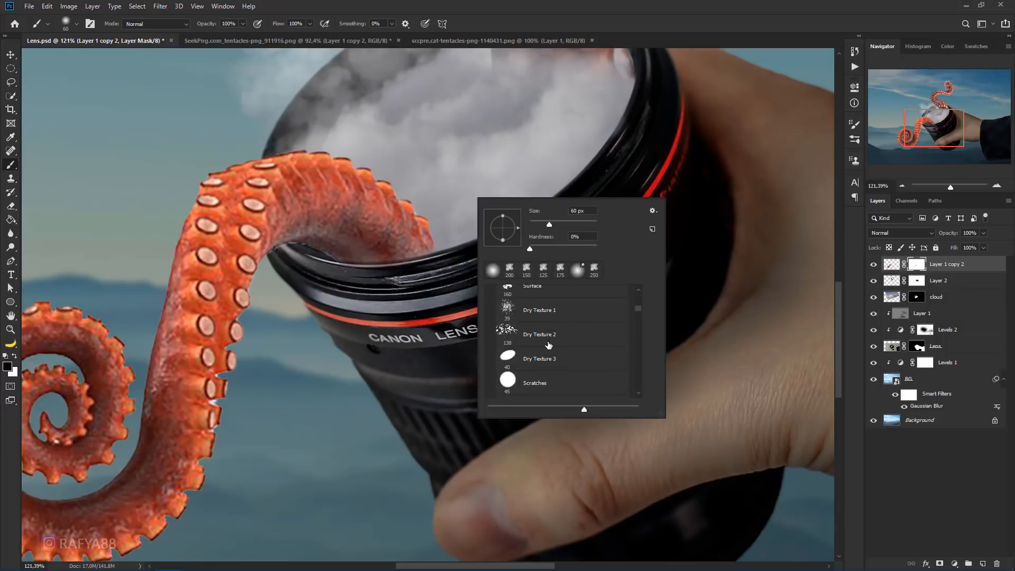
{"action": "scroll", "coordinate": [549, 341], "scroll_direction": "down", "scroll_amount": 4}
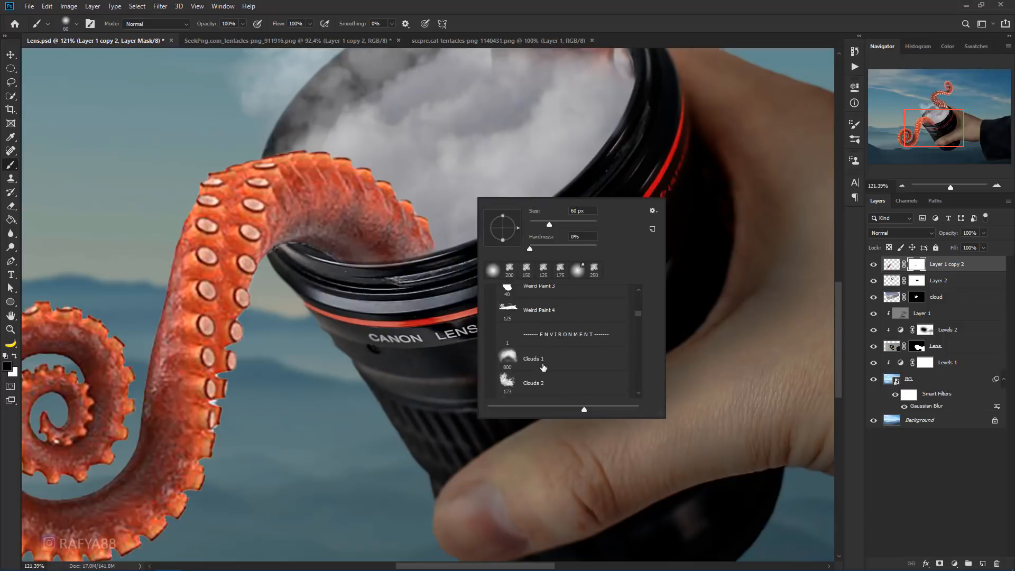
{"action": "left_click", "coordinate": [516, 366]}
{"action": "key", "text": "bracketleft"}
{"action": "key", "text": "bracketleft"}
{"action": "key", "text": "Return"}
{"action": "key", "text": "bracketleft"}
{"action": "key", "text": "bracketleft"}
{"action": "key", "text": "bracketleft"}
{"action": "key", "text": "bracketleft"}
{"action": "key", "text": "bracketleft"}
{"action": "key", "text": "bracketleft"}
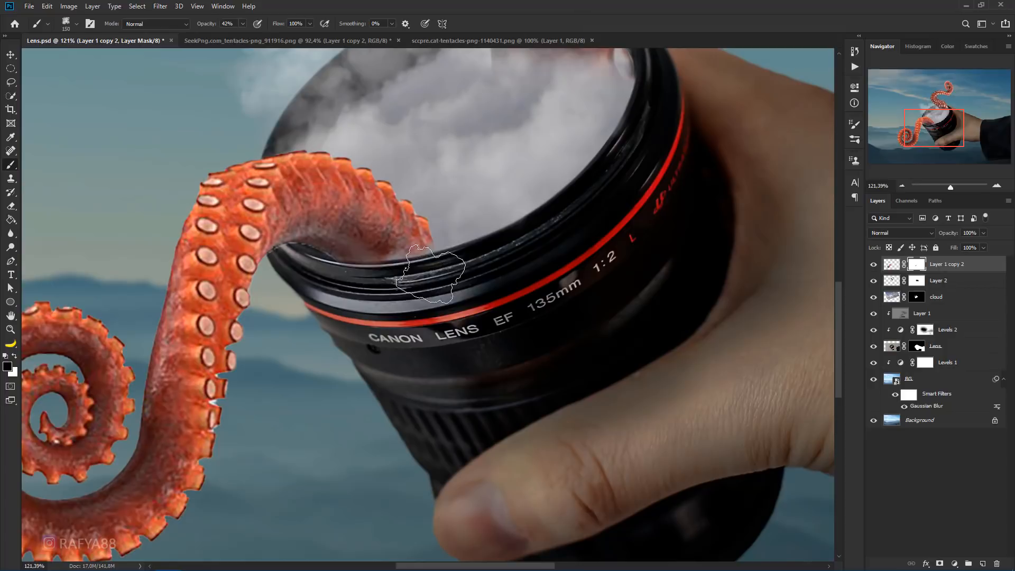
Fade the lower-left tentacle's base into the clouds by painting black on its mask with a 175-pixel brush
{"action": "key", "text": "bracketright"}
{"action": "key", "text": "bracketright"}
{"action": "key", "text": "bracketright"}
{"action": "mouse_move", "coordinate": [456, 273]}
{"action": "left_mouse_down"}
{"action": "mouse_move", "coordinate": [404, 277]}
{"action": "mouse_move", "coordinate": [374, 261]}
{"action": "mouse_move", "coordinate": [341, 273]}
{"action": "mouse_move", "coordinate": [394, 291]}
{"action": "mouse_move", "coordinate": [504, 266]}
{"action": "left_mouse_up"}
{"action": "scroll", "coordinate": [497, 267], "scroll_direction": "down", "scroll_amount": 5}
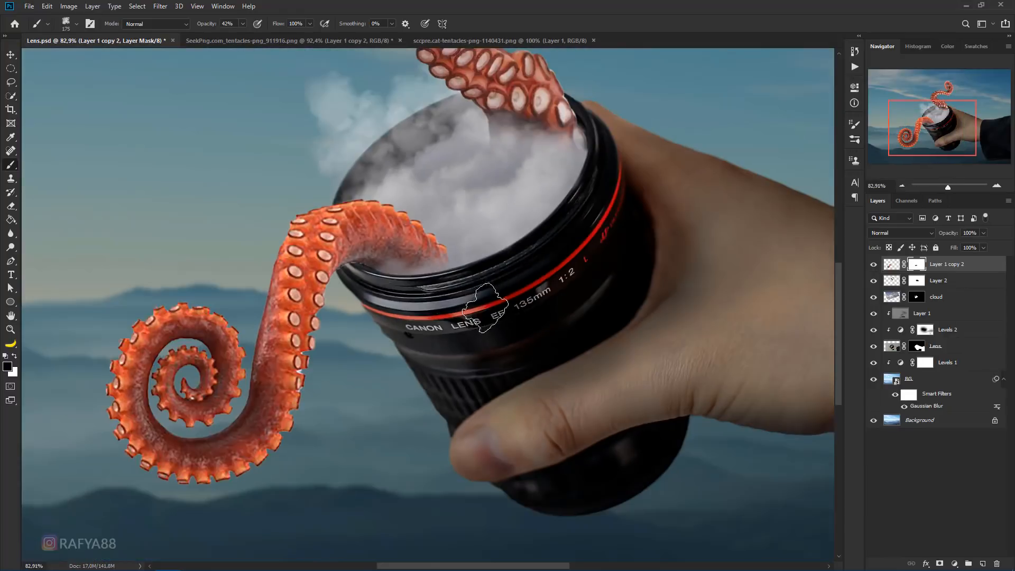
{"action": "scroll", "coordinate": [499, 280], "scroll_direction": "up", "scroll_amount": 2}
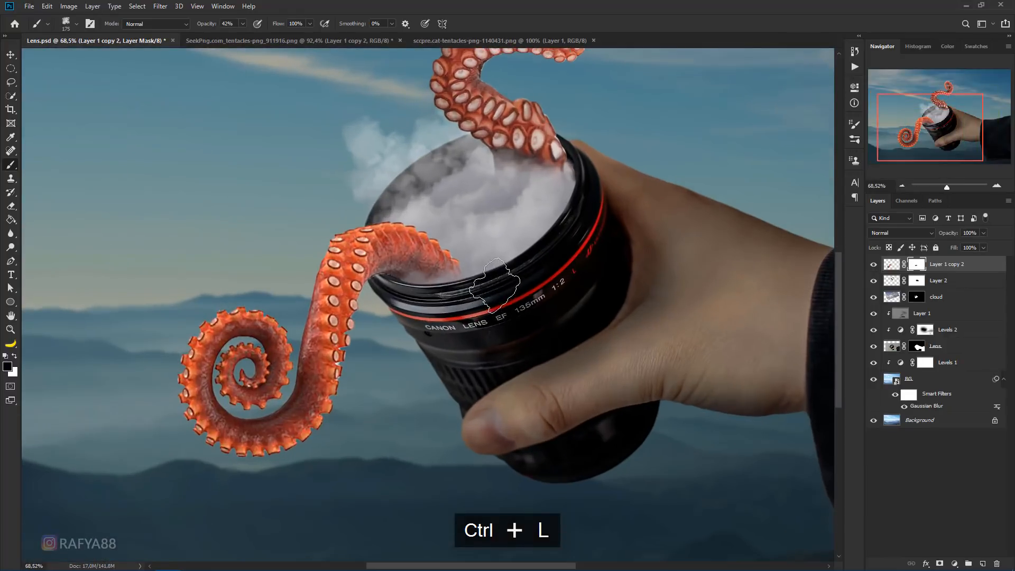
Shift the masked lower-left tentacle slightly down and inward over the rim with Free Transform
{"action": "key", "text": "ctrl+t"}
{"action": "left_click_drag", "start_coordinate": [442, 265], "coordinate": [448, 273]}
{"action": "key", "text": "Return"}
{"action": "key", "text": "b"}
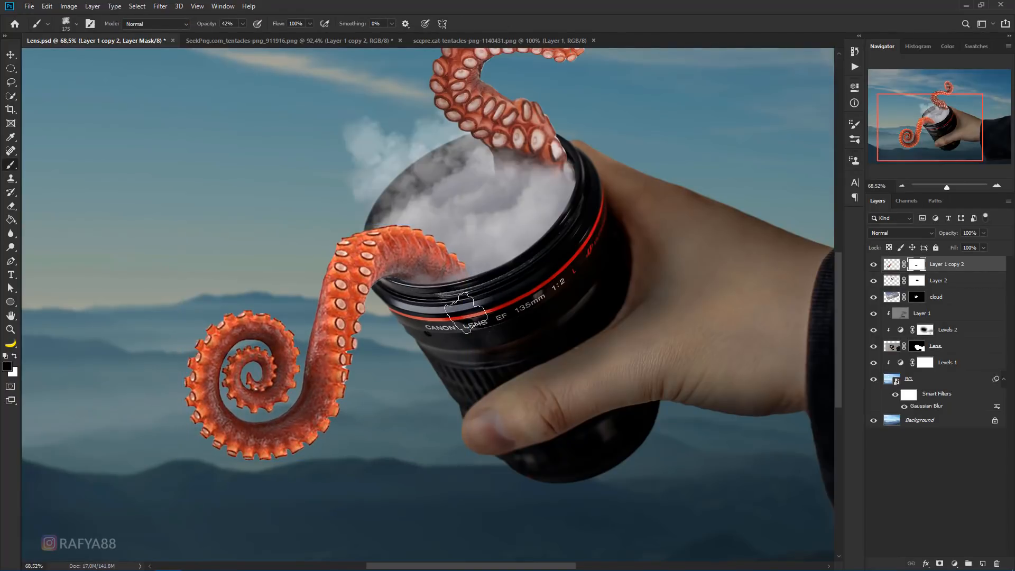
Darken the lower-left tentacle's image with Levels by lowering the output highlights to about 225
{"action": "scroll", "coordinate": [468, 331], "scroll_direction": "up", "scroll_amount": 1}
{"action": "scroll", "coordinate": [610, 339], "scroll_direction": "down", "scroll_amount": 1}
{"action": "left_click", "coordinate": [969, 265]}
{"action": "key", "text": "ctrl+l"}
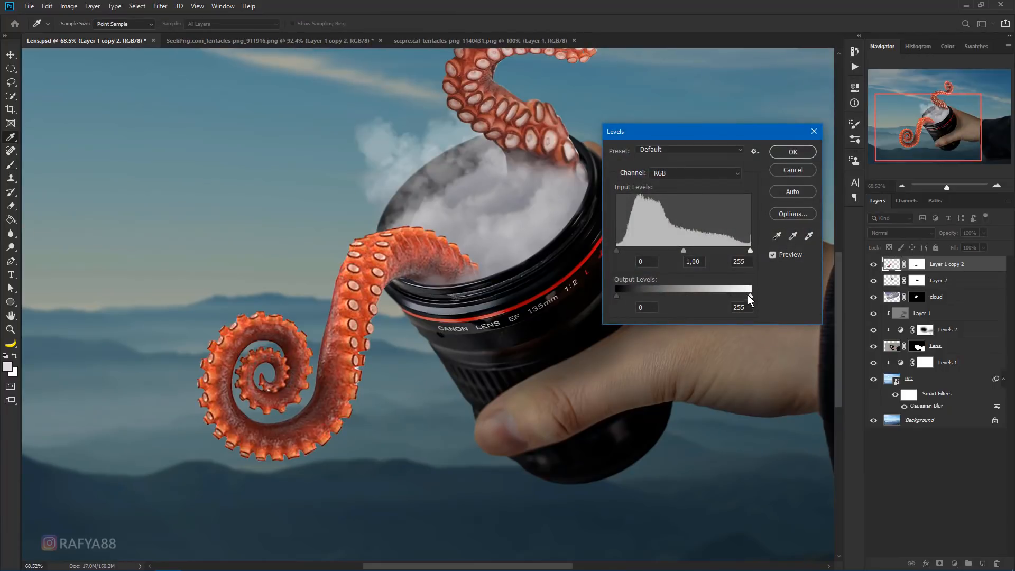
{"action": "left_click_drag", "start_coordinate": [732, 294], "coordinate": [726, 294]}
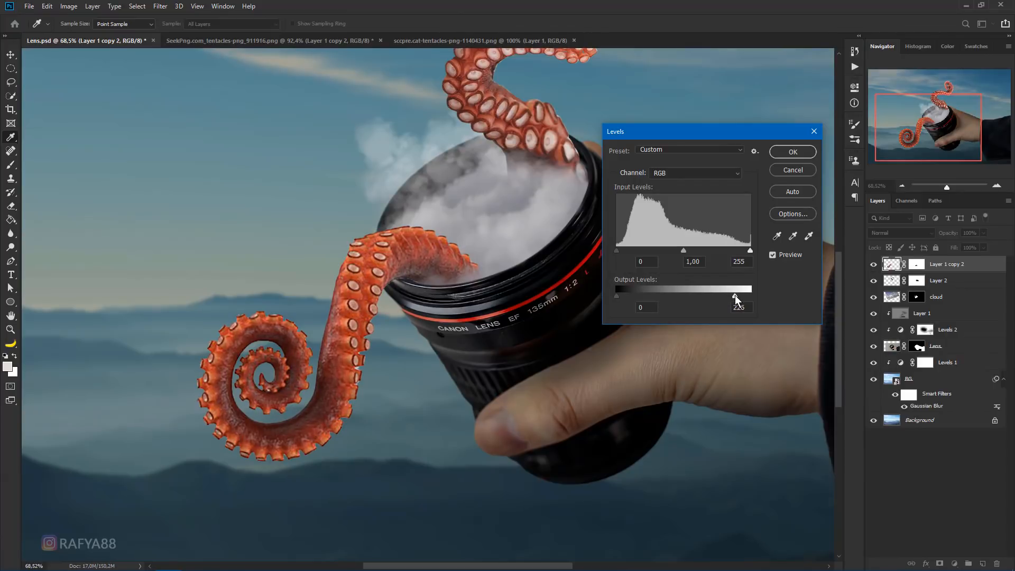
{"action": "left_click", "coordinate": [790, 158]}
{"action": "key", "text": "b"}
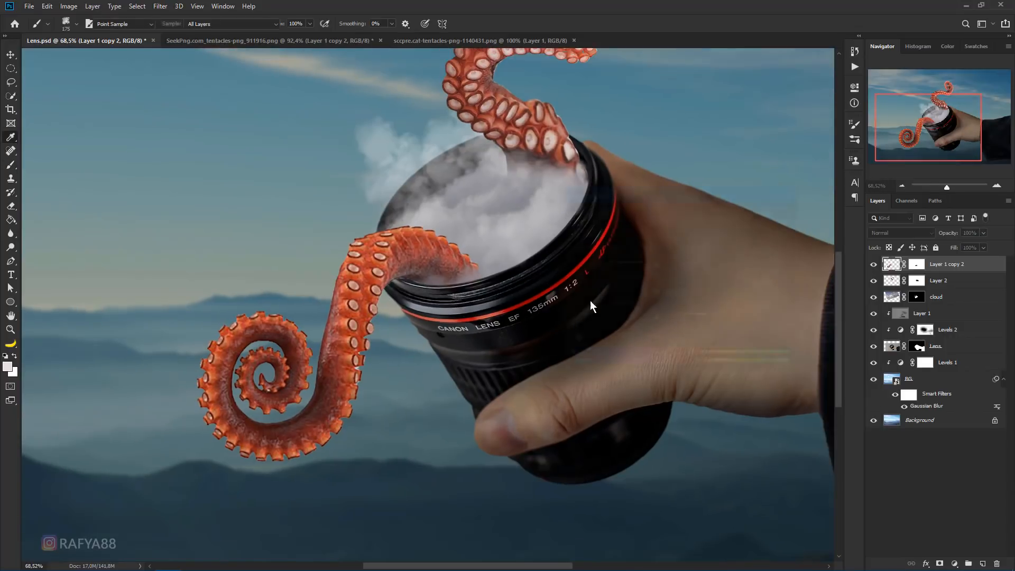
Desaturate the lower-left tentacle with Hue/Saturation, setting saturation to -21
{"action": "key", "text": "ctrl+u"}
{"action": "left_click_drag", "start_coordinate": [656, 291], "coordinate": [635, 292]}
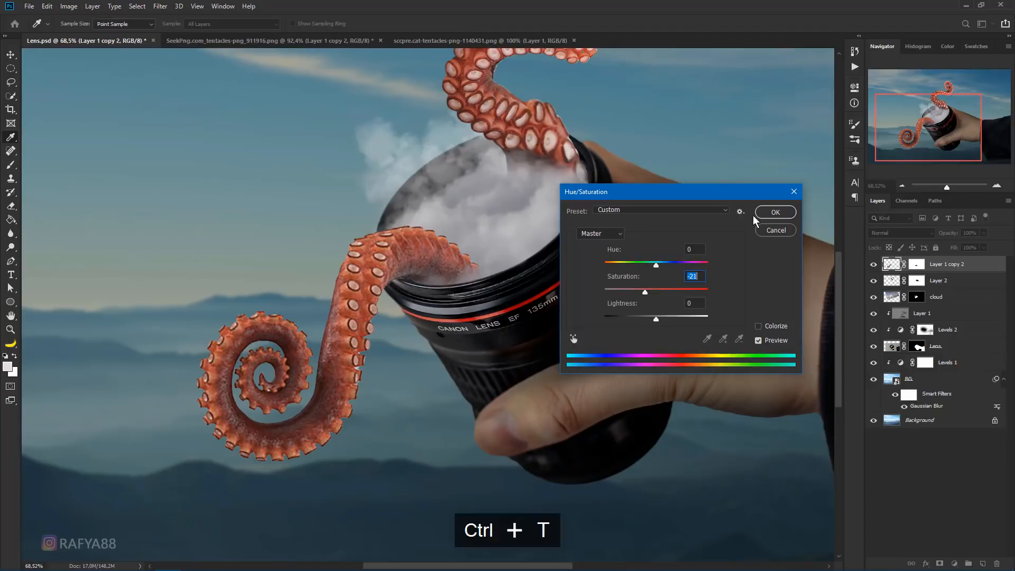
{"action": "left_click", "coordinate": [766, 214]}
{"action": "key", "text": "ctrl+0"}
{"action": "scroll", "coordinate": [414, 345], "scroll_direction": "up", "scroll_amount": 4}
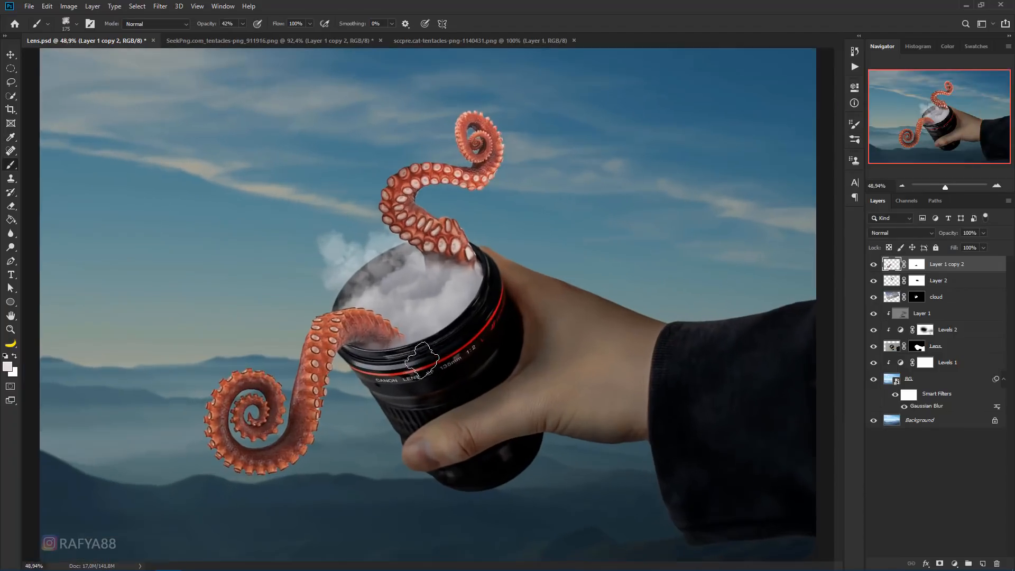
{"action": "scroll", "coordinate": [420, 298], "scroll_direction": "down", "scroll_amount": 7}
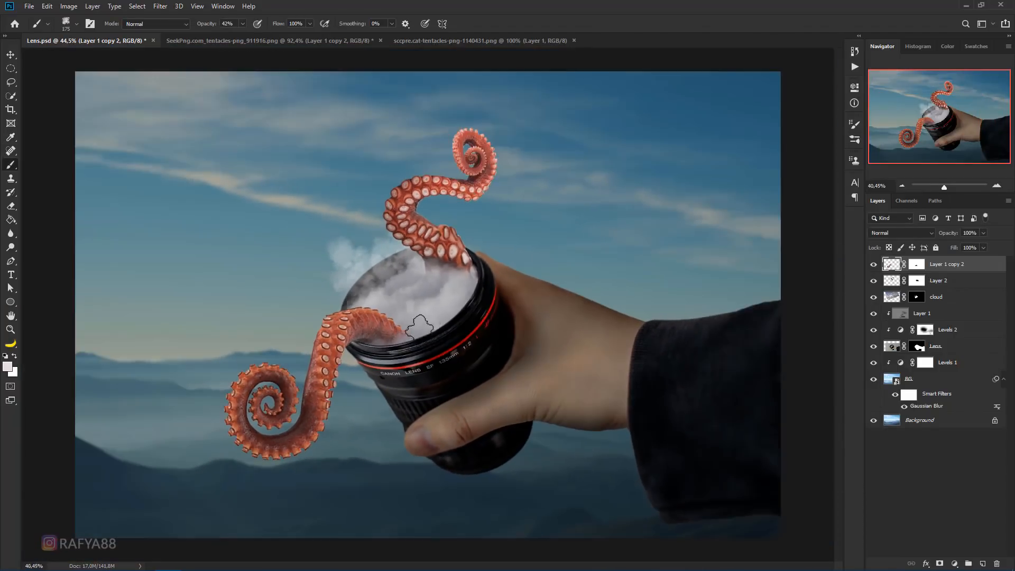
{"action": "scroll", "coordinate": [436, 329], "scroll_direction": "up", "scroll_amount": 1}
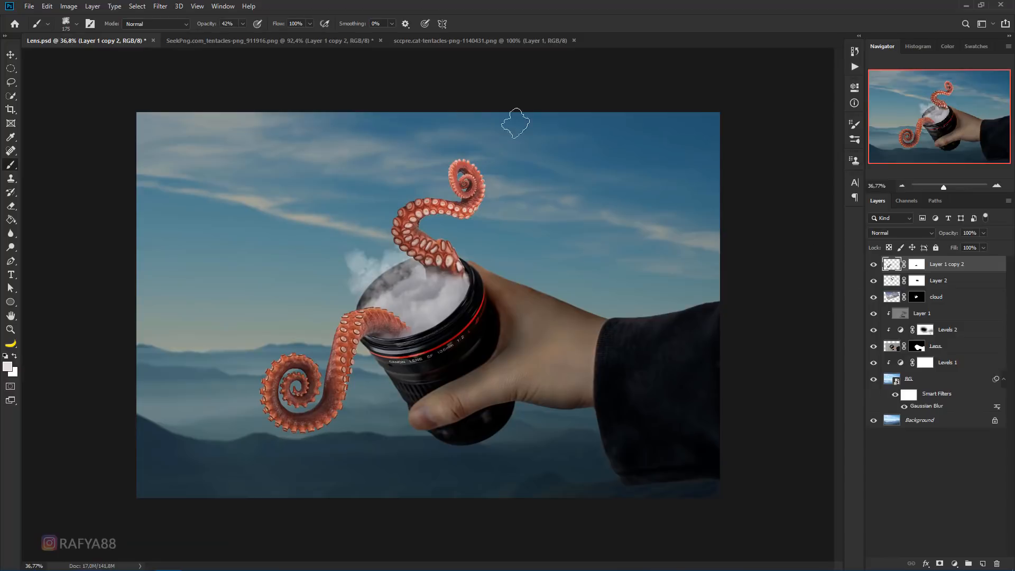
Bring the tentacle from sccpre.cat-tentacles-png-1140431.png into Lens.psd, scale it to 107.94%, rotate it 144.76° and place it over the lens's right rim
{"action": "left_click", "coordinate": [458, 41]}
{"action": "key", "text": "v"}
{"action": "mouse_move", "coordinate": [364, 211]}
{"action": "left_mouse_down"}
{"action": "mouse_move", "coordinate": [201, 71]}
{"action": "mouse_move", "coordinate": [134, 62]}
{"action": "mouse_move", "coordinate": [402, 285]}
{"action": "left_mouse_up"}
{"action": "key", "text": "ctrl+t"}
{"action": "left_click_drag", "start_coordinate": [486, 261], "coordinate": [415, 377]}
{"action": "left_click_drag", "start_coordinate": [507, 279], "coordinate": [508, 309]}
{"action": "left_click_drag", "start_coordinate": [458, 290], "coordinate": [542, 306]}
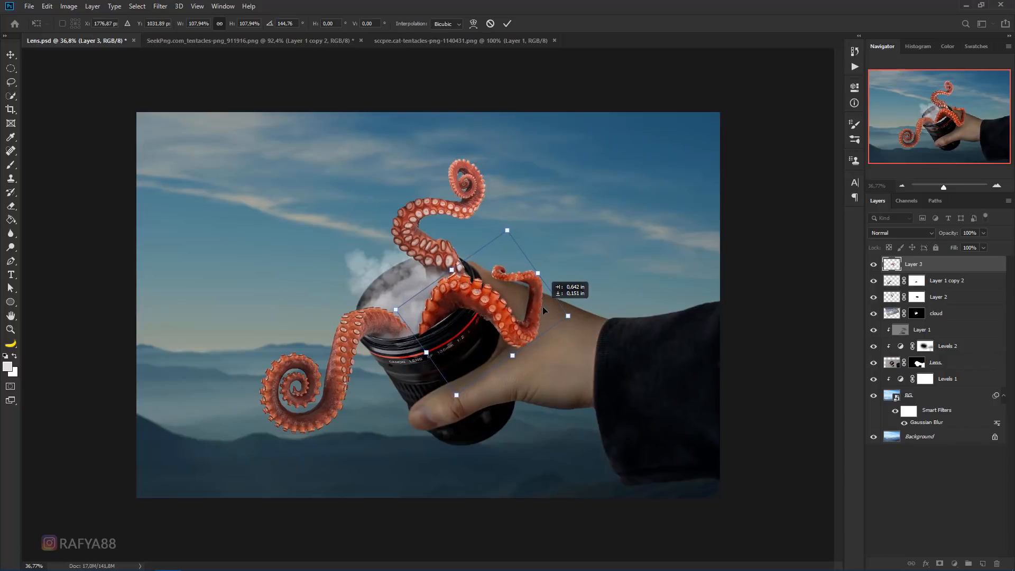
{"action": "key", "text": "ctrl+z"}
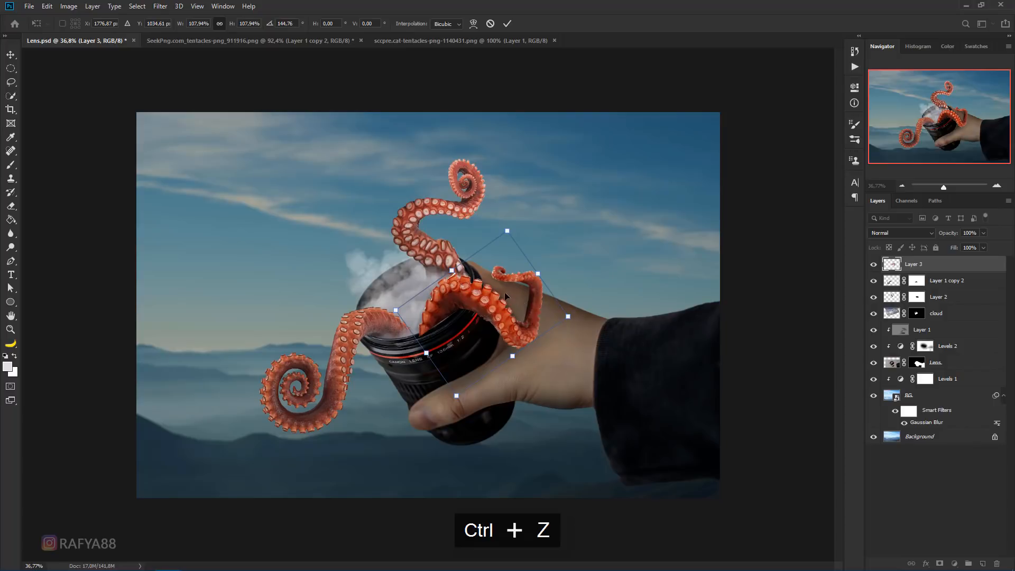
{"action": "left_click", "coordinate": [507, 25]}
Mask the new right tentacle and blend its base into the clouds by painting black with the textured brush, varying its size from 200 to 90 pixels
{"action": "scroll", "coordinate": [450, 323], "scroll_direction": "up", "scroll_amount": 4}
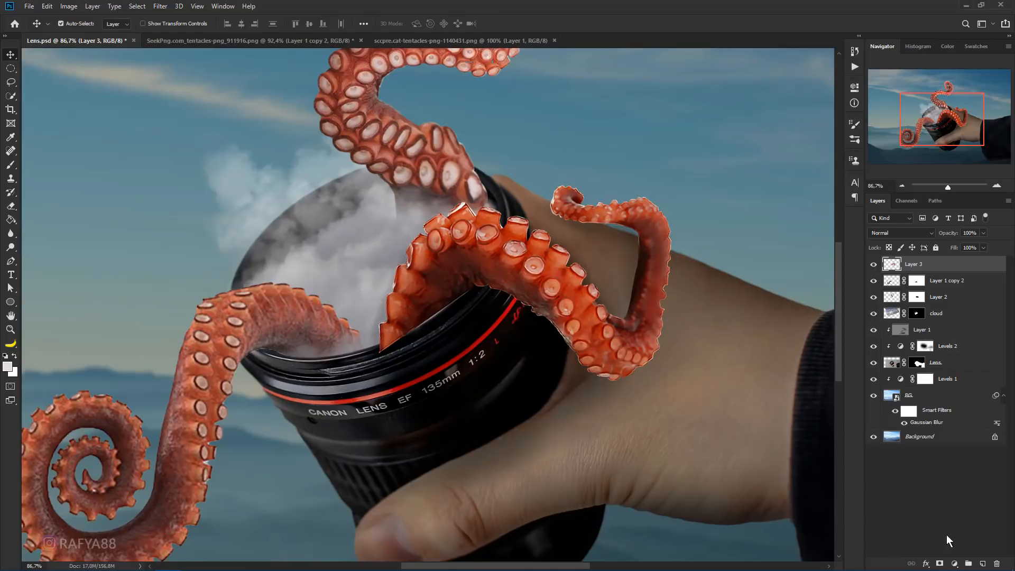
{"action": "left_click", "coordinate": [939, 564]}
{"action": "scroll", "coordinate": [457, 319], "scroll_direction": "up", "scroll_amount": 1}
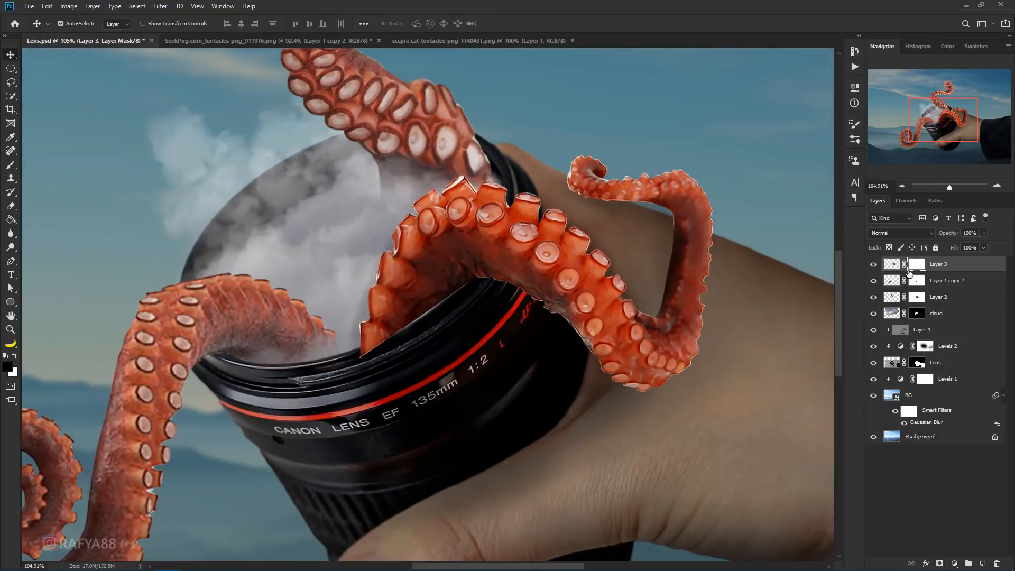
{"action": "key", "text": "ctrl+u"}
{"action": "key", "text": "b"}
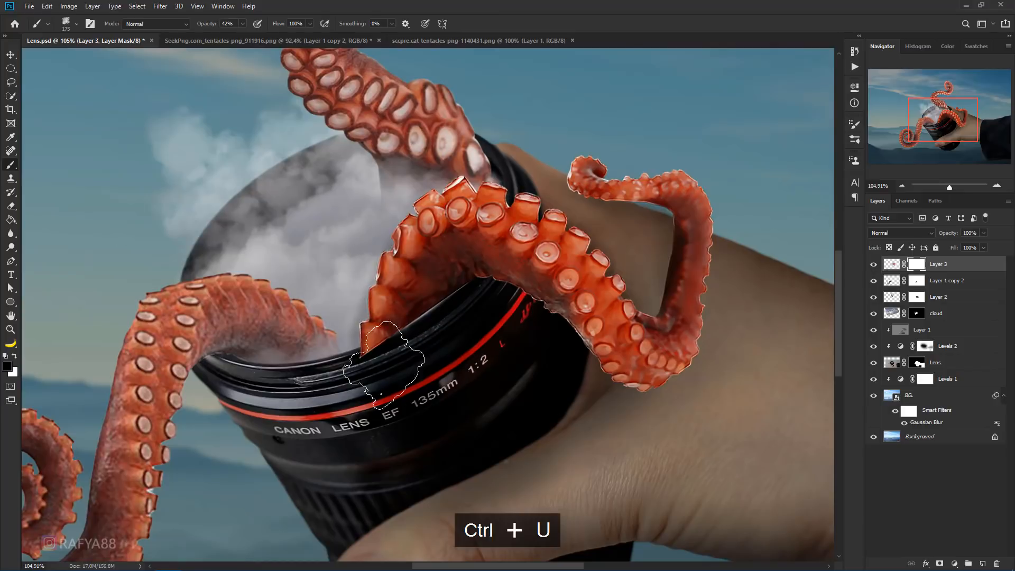
{"action": "key", "text": "bracketleft"}
{"action": "mouse_move", "coordinate": [388, 370]}
{"action": "left_mouse_down"}
{"action": "mouse_move", "coordinate": [436, 345]}
{"action": "mouse_move", "coordinate": [307, 367]}
{"action": "mouse_move", "coordinate": [445, 343]}
{"action": "mouse_move", "coordinate": [332, 346]}
{"action": "mouse_move", "coordinate": [391, 341]}
{"action": "mouse_move", "coordinate": [472, 313]}
{"action": "mouse_move", "coordinate": [453, 311]}
{"action": "mouse_move", "coordinate": [465, 317]}
{"action": "mouse_move", "coordinate": [465, 307]}
{"action": "mouse_move", "coordinate": [476, 317]}
{"action": "left_mouse_up"}
{"action": "key", "text": "bracketright"}
{"action": "key", "text": "bracketright"}
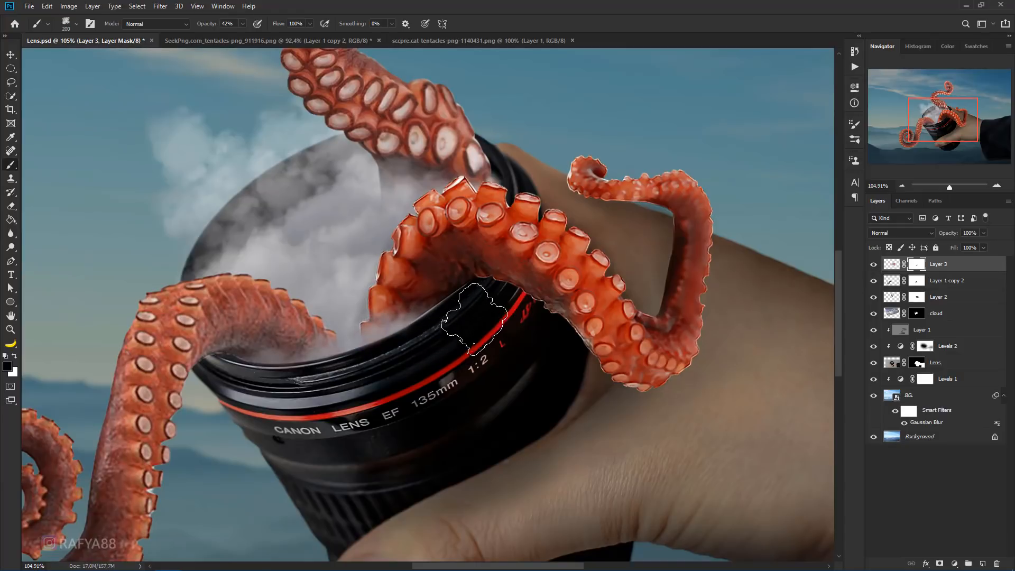
{"action": "left_click_drag", "start_coordinate": [426, 345], "coordinate": [411, 349]}
{"action": "key", "text": "bracketleft"}
{"action": "key", "text": "bracketleft"}
{"action": "key", "text": "bracketleft"}
{"action": "key", "text": "bracketleft"}
{"action": "key", "text": "bracketleft"}
{"action": "key", "text": "shift+F5"}
{"action": "scroll", "coordinate": [395, 356], "scroll_direction": "down", "scroll_amount": 3}
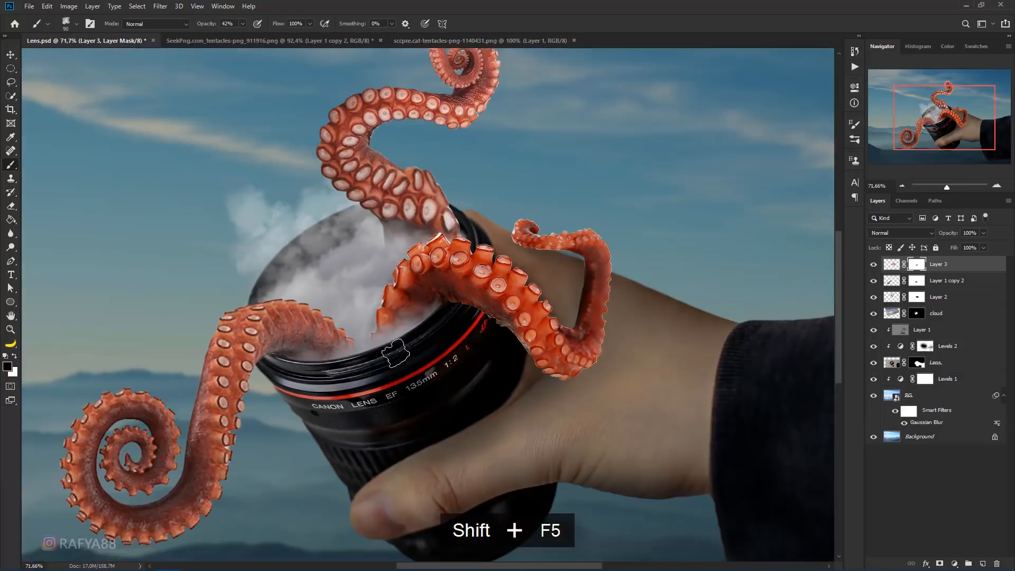
{"action": "scroll", "coordinate": [396, 356], "scroll_direction": "down", "scroll_amount": 2}
{"action": "scroll", "coordinate": [409, 392], "scroll_direction": "down", "scroll_amount": 2}
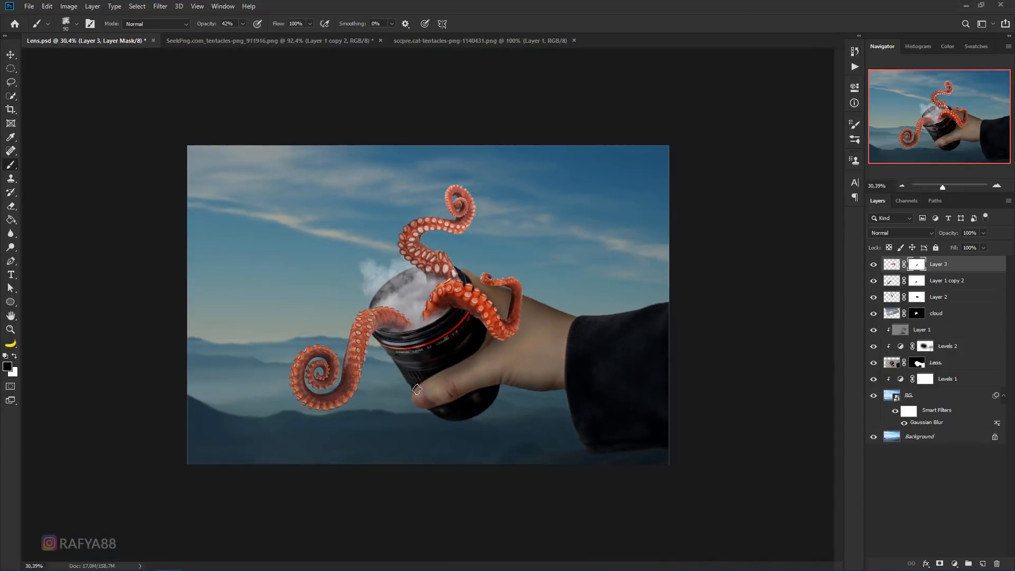
Desaturate the right tentacle's image to match the others with Hue/Saturation, setting saturation to -26
{"action": "scroll", "coordinate": [456, 371], "scroll_direction": "up", "scroll_amount": 1}
{"action": "left_click", "coordinate": [891, 264]}
{"action": "key", "text": "ctrl+u"}
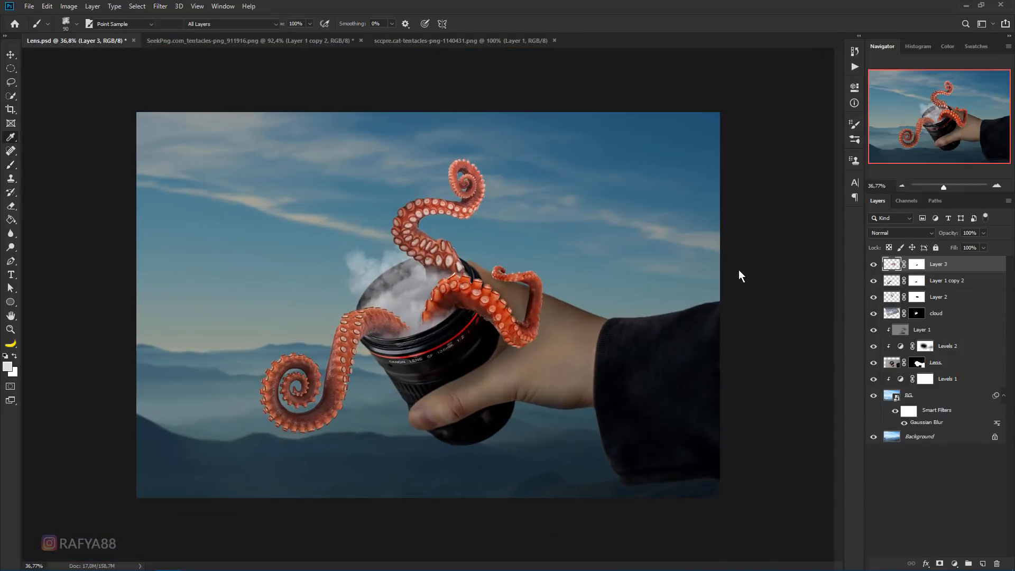
{"action": "left_click_drag", "start_coordinate": [649, 289], "coordinate": [645, 290]}
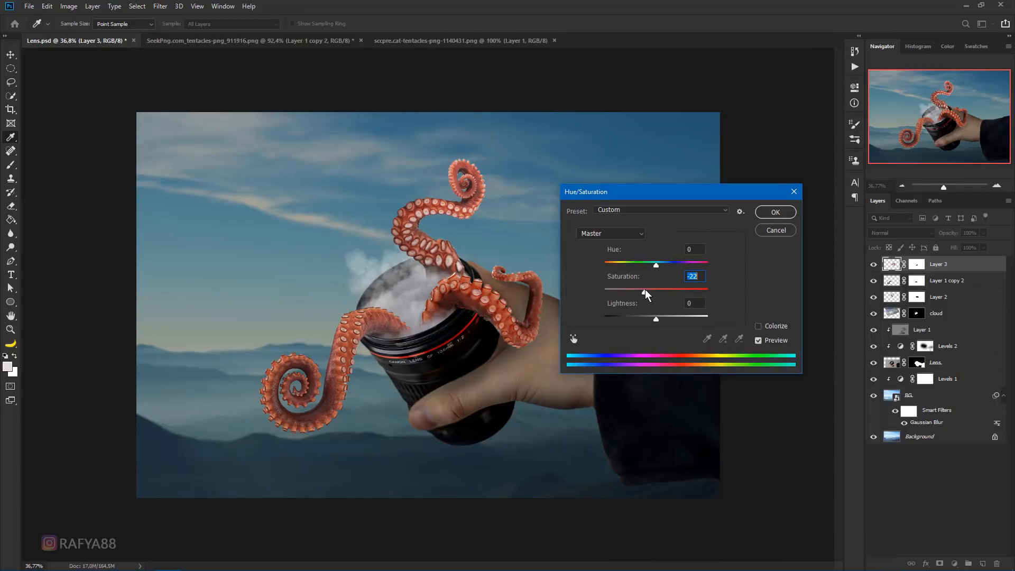
{"action": "left_click", "coordinate": [775, 212]}
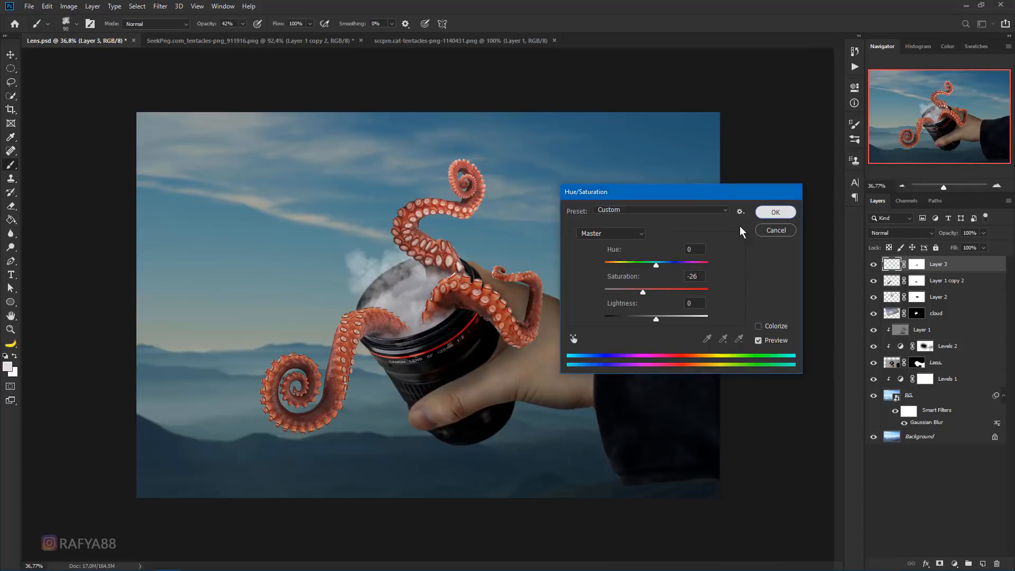
{"action": "key", "text": "b"}
{"action": "scroll", "coordinate": [570, 327], "scroll_direction": "down", "scroll_amount": 3}
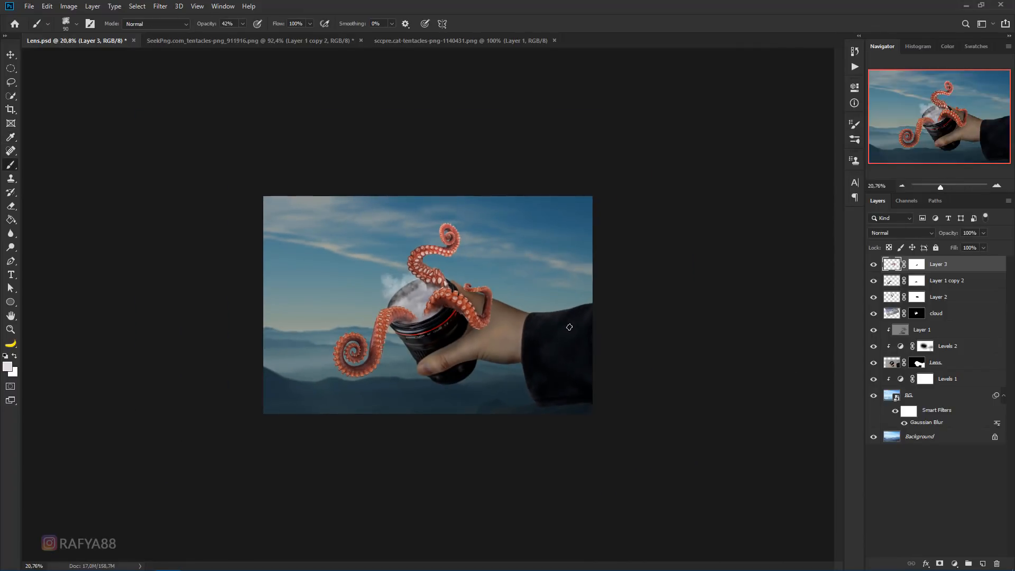
{"action": "scroll", "coordinate": [555, 329], "scroll_direction": "up", "scroll_amount": 1}
{"action": "scroll", "coordinate": [555, 329], "scroll_direction": "down", "scroll_amount": 2}
{"action": "scroll", "coordinate": [555, 329], "scroll_direction": "up", "scroll_amount": 2}
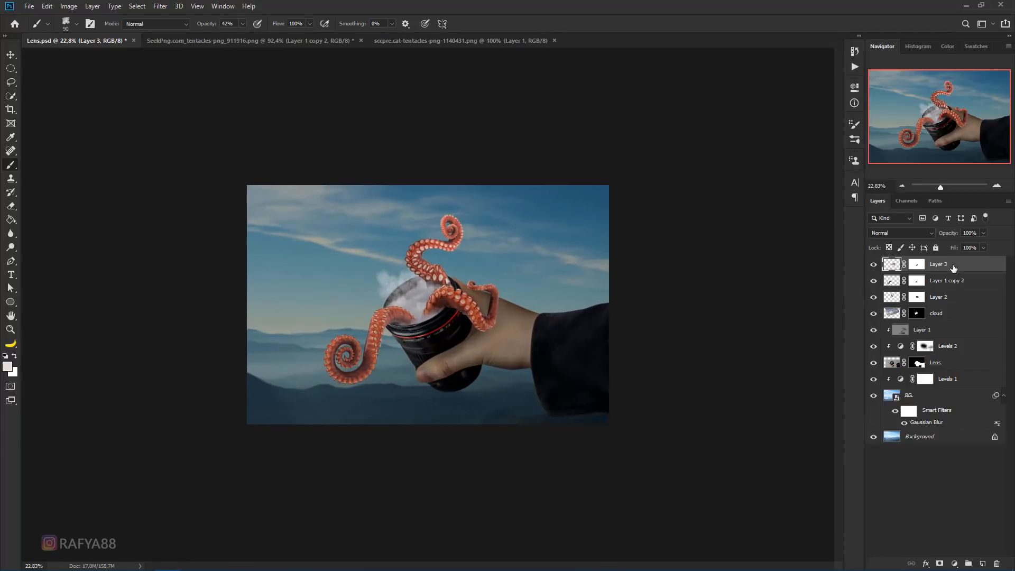
Group the three tentacle layers and add a new layer above the group, clipped to it
{"action": "left_click", "coordinate": [972, 296], "text": "shift"}
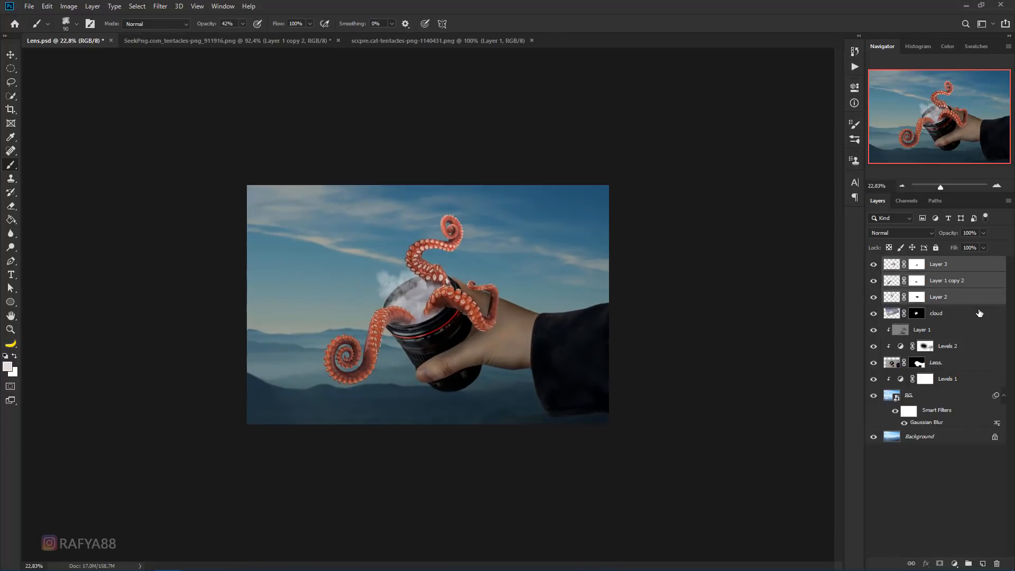
{"action": "key", "text": "ctrl+g"}
{"action": "scroll", "coordinate": [586, 243], "scroll_direction": "up", "scroll_amount": 1}
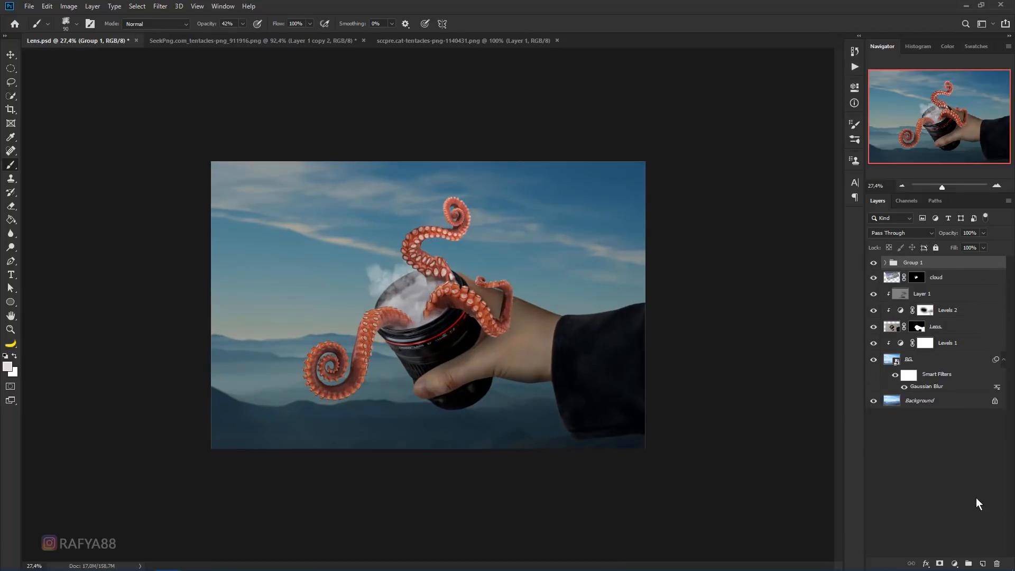
{"action": "left_click", "coordinate": [982, 562]}
{"action": "right_click", "coordinate": [946, 271]}
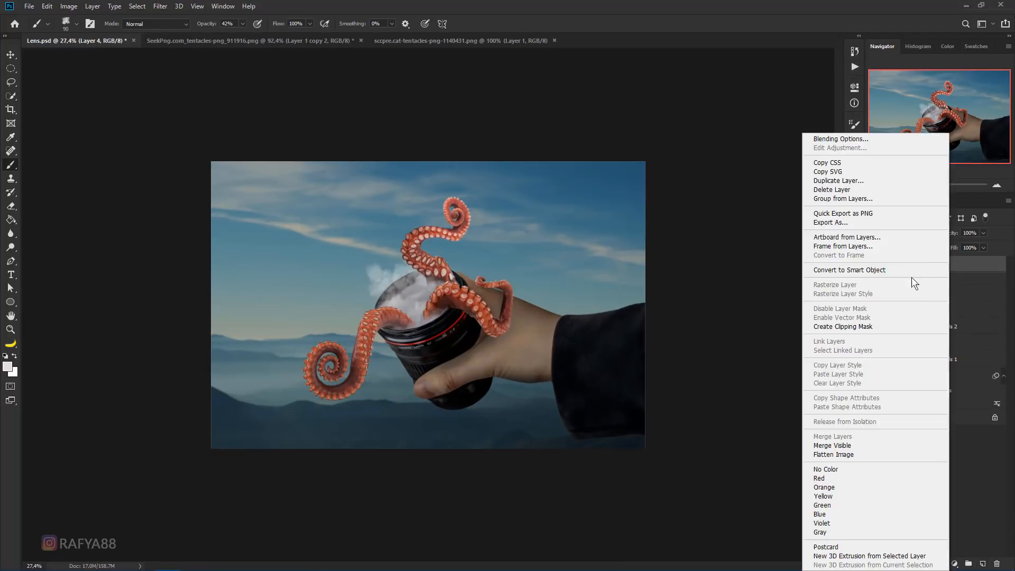
{"action": "left_click", "coordinate": [879, 326]}
Fill the clipped layer above the tentacle group with 50% Gray and set its blend mode to Overlay
{"action": "key", "text": "shift+F5"}
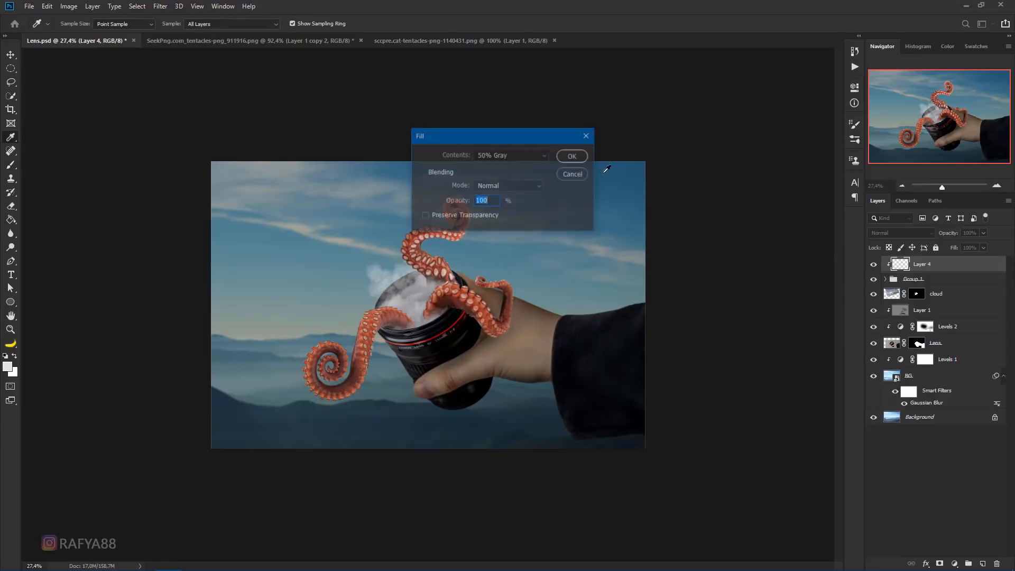
{"action": "left_click", "coordinate": [524, 153]}
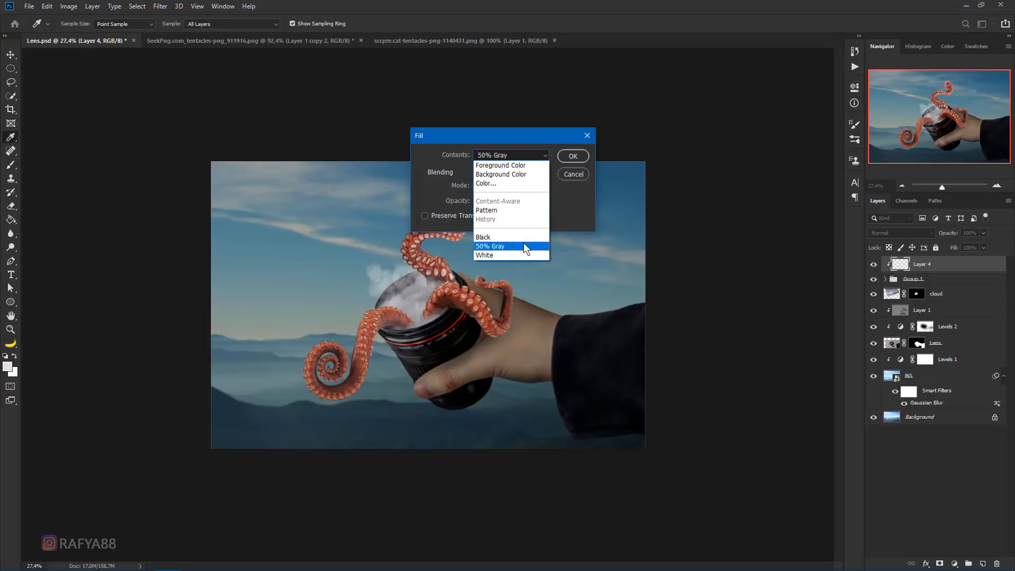
{"action": "left_click", "coordinate": [524, 246]}
{"action": "left_click", "coordinate": [573, 159]}
{"action": "scroll", "coordinate": [469, 280], "scroll_direction": "up", "scroll_amount": 1}
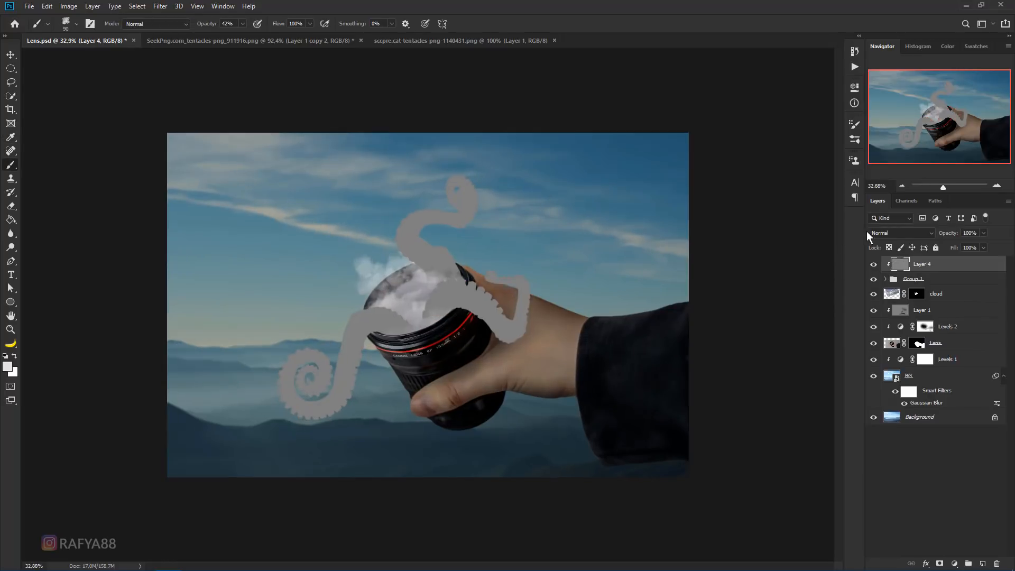
{"action": "left_click", "coordinate": [901, 232]}
{"action": "left_click", "coordinate": [887, 359]}
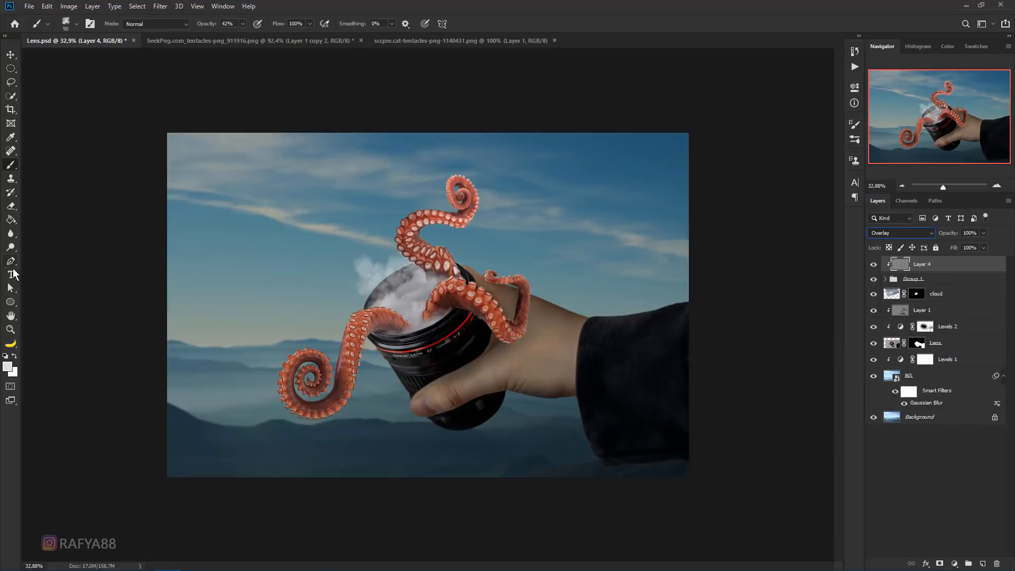
Darken the tentacles' shaded sides and bases with the Burn tool on the gray layer, using Midtones at 31% exposure and resizing from 150 to 125
{"action": "right_click", "coordinate": [11, 247]}
{"action": "left_click", "coordinate": [43, 259]}
{"action": "scroll", "coordinate": [368, 348], "scroll_direction": "up", "scroll_amount": 5}
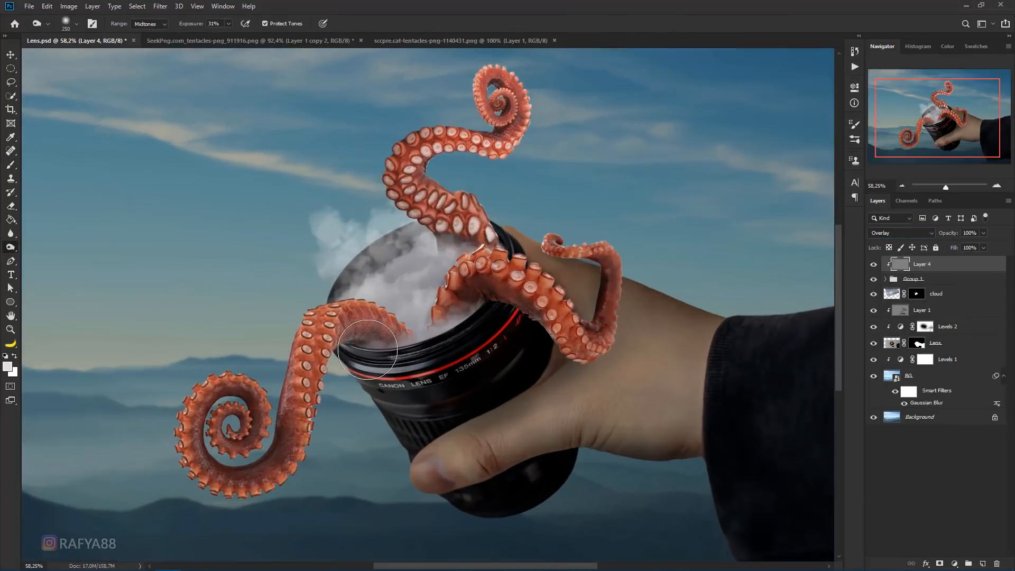
{"action": "key", "text": "bracketleft"}
{"action": "key", "text": "bracketleft"}
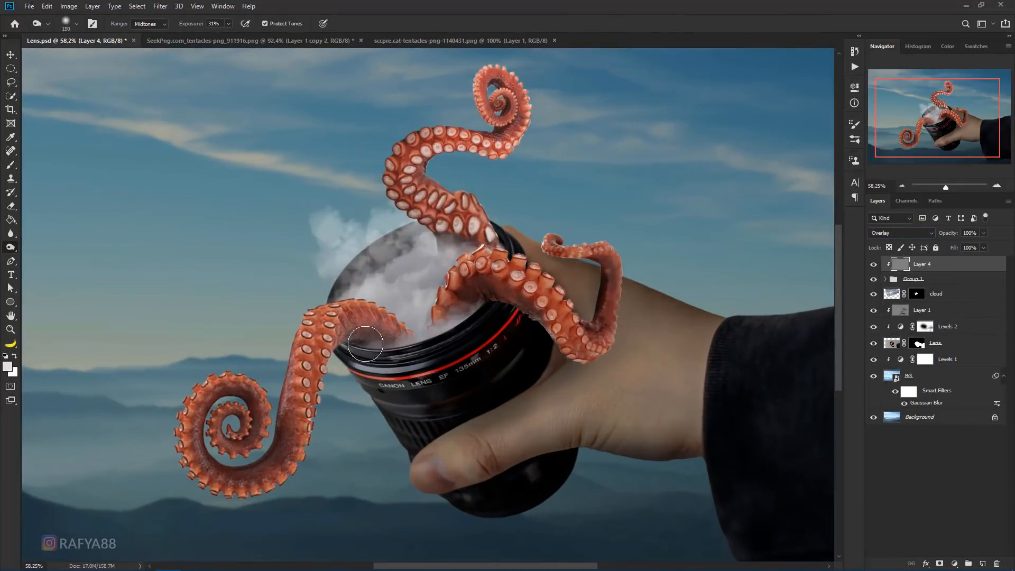
{"action": "mouse_move", "coordinate": [384, 353]}
{"action": "left_mouse_down"}
{"action": "mouse_move", "coordinate": [396, 371]}
{"action": "mouse_move", "coordinate": [454, 359]}
{"action": "mouse_move", "coordinate": [481, 301]}
{"action": "mouse_move", "coordinate": [450, 345]}
{"action": "mouse_move", "coordinate": [453, 332]}
{"action": "mouse_move", "coordinate": [498, 293]}
{"action": "mouse_move", "coordinate": [580, 366]}
{"action": "mouse_move", "coordinate": [511, 310]}
{"action": "mouse_move", "coordinate": [493, 338]}
{"action": "mouse_move", "coordinate": [535, 343]}
{"action": "mouse_move", "coordinate": [537, 322]}
{"action": "mouse_move", "coordinate": [602, 357]}
{"action": "mouse_move", "coordinate": [601, 275]}
{"action": "mouse_move", "coordinate": [558, 269]}
{"action": "mouse_move", "coordinate": [570, 269]}
{"action": "mouse_move", "coordinate": [452, 208]}
{"action": "mouse_move", "coordinate": [471, 224]}
{"action": "mouse_move", "coordinate": [462, 236]}
{"action": "mouse_move", "coordinate": [491, 228]}
{"action": "mouse_move", "coordinate": [425, 169]}
{"action": "mouse_move", "coordinate": [441, 182]}
{"action": "mouse_move", "coordinate": [421, 161]}
{"action": "mouse_move", "coordinate": [523, 165]}
{"action": "mouse_move", "coordinate": [480, 163]}
{"action": "mouse_move", "coordinate": [527, 117]}
{"action": "mouse_move", "coordinate": [484, 182]}
{"action": "mouse_move", "coordinate": [487, 170]}
{"action": "mouse_move", "coordinate": [438, 170]}
{"action": "mouse_move", "coordinate": [522, 228]}
{"action": "mouse_move", "coordinate": [519, 126]}
{"action": "mouse_move", "coordinate": [494, 91]}
{"action": "mouse_move", "coordinate": [500, 111]}
{"action": "left_mouse_up"}
{"action": "key", "text": "bracketleft"}
{"action": "key", "text": "bracketleft"}
{"action": "key", "text": "bracketright"}
{"action": "mouse_move", "coordinate": [355, 338]}
{"action": "left_mouse_down"}
{"action": "mouse_move", "coordinate": [322, 387]}
{"action": "mouse_move", "coordinate": [301, 479]}
{"action": "mouse_move", "coordinate": [316, 439]}
{"action": "mouse_move", "coordinate": [278, 498]}
{"action": "mouse_move", "coordinate": [275, 462]}
{"action": "mouse_move", "coordinate": [202, 469]}
{"action": "mouse_move", "coordinate": [246, 474]}
{"action": "mouse_move", "coordinate": [205, 444]}
{"action": "left_mouse_up"}
{"action": "scroll", "coordinate": [407, 290], "scroll_direction": "down", "scroll_amount": 3}
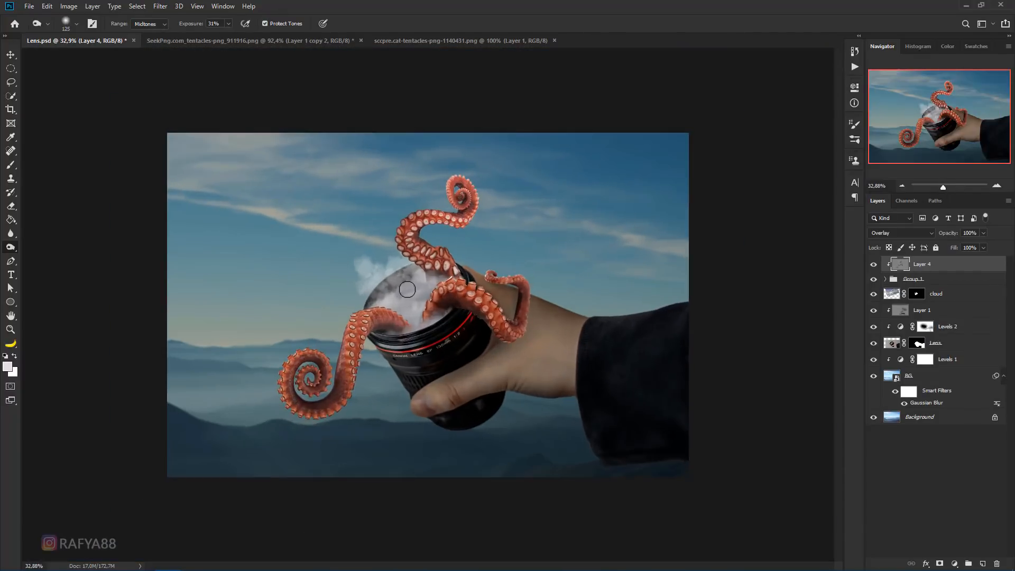
{"action": "left_click_drag", "start_coordinate": [381, 322], "coordinate": [404, 332]}
Brighten highlights on the right and upper tentacles with the Dodge tool, using Midtones at 19% exposure and a size of 90
{"action": "scroll", "coordinate": [412, 286], "scroll_direction": "up", "scroll_amount": 1}
{"action": "right_click", "coordinate": [17, 253]}
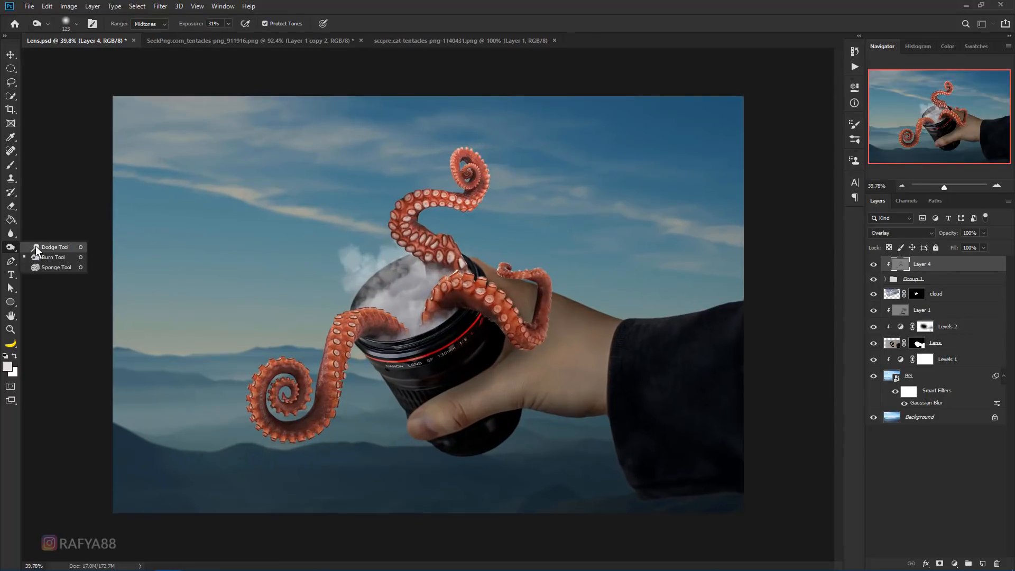
{"action": "left_click", "coordinate": [42, 248]}
{"action": "scroll", "coordinate": [316, 337], "scroll_direction": "up", "scroll_amount": 1}
{"action": "key", "text": "bracketright"}
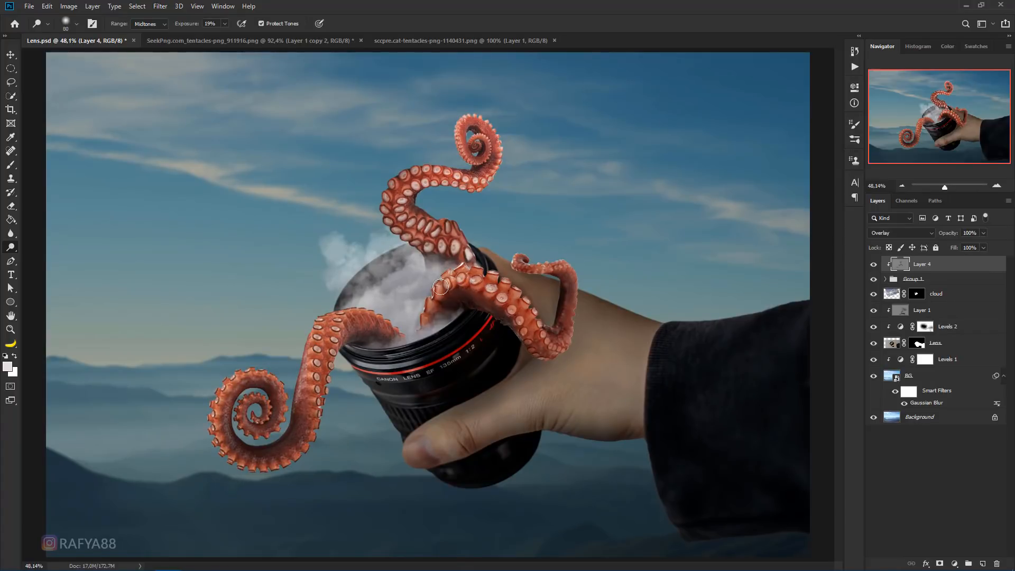
{"action": "mouse_move", "coordinate": [559, 321]}
{"action": "left_mouse_down"}
{"action": "mouse_move", "coordinate": [546, 326]}
{"action": "mouse_move", "coordinate": [560, 337]}
{"action": "left_mouse_up"}
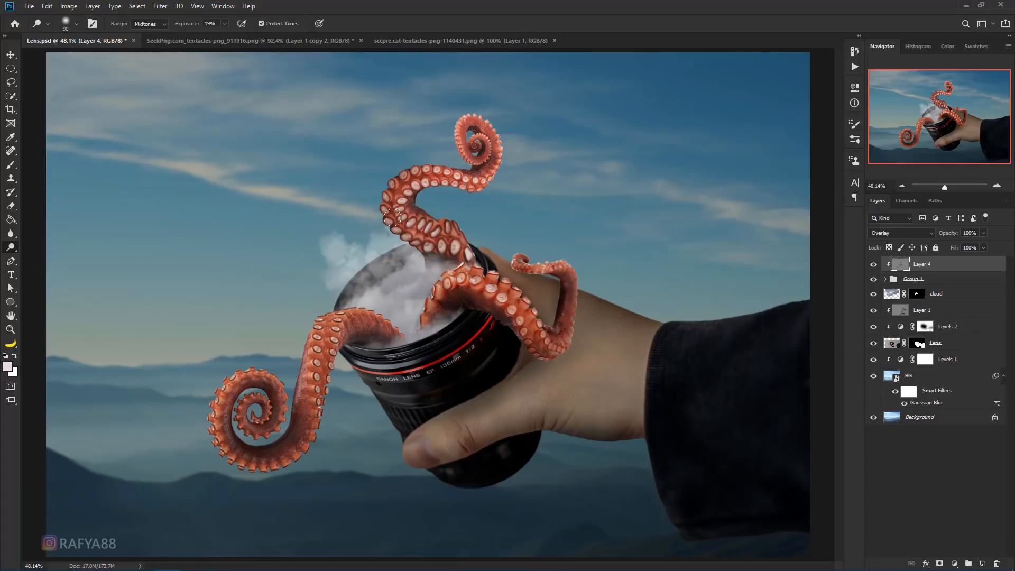
{"action": "left_click_drag", "start_coordinate": [400, 178], "coordinate": [390, 191]}
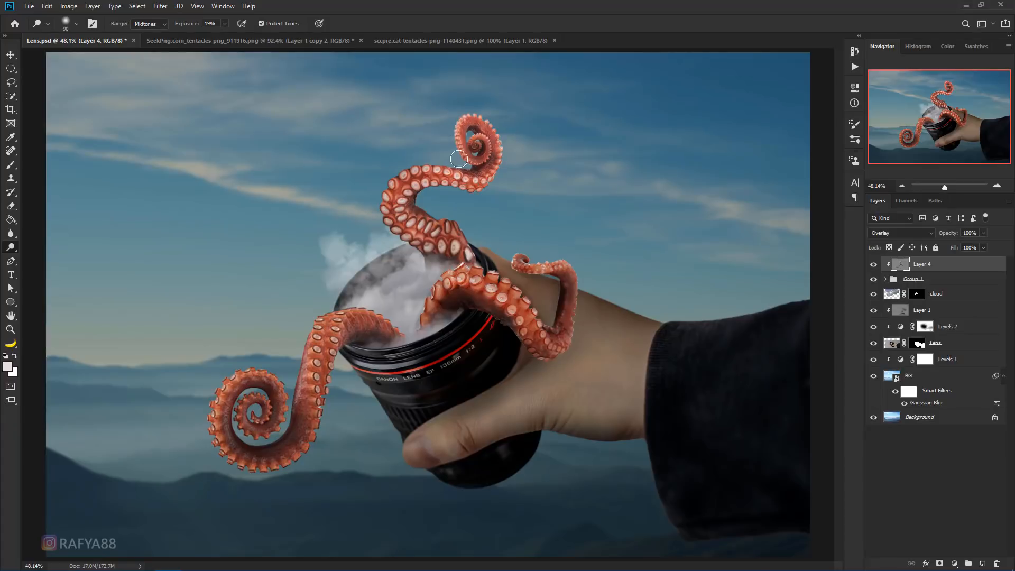
{"action": "scroll", "coordinate": [442, 170], "scroll_direction": "down", "scroll_amount": 8}
{"action": "scroll", "coordinate": [391, 280], "scroll_direction": "up", "scroll_amount": 3}
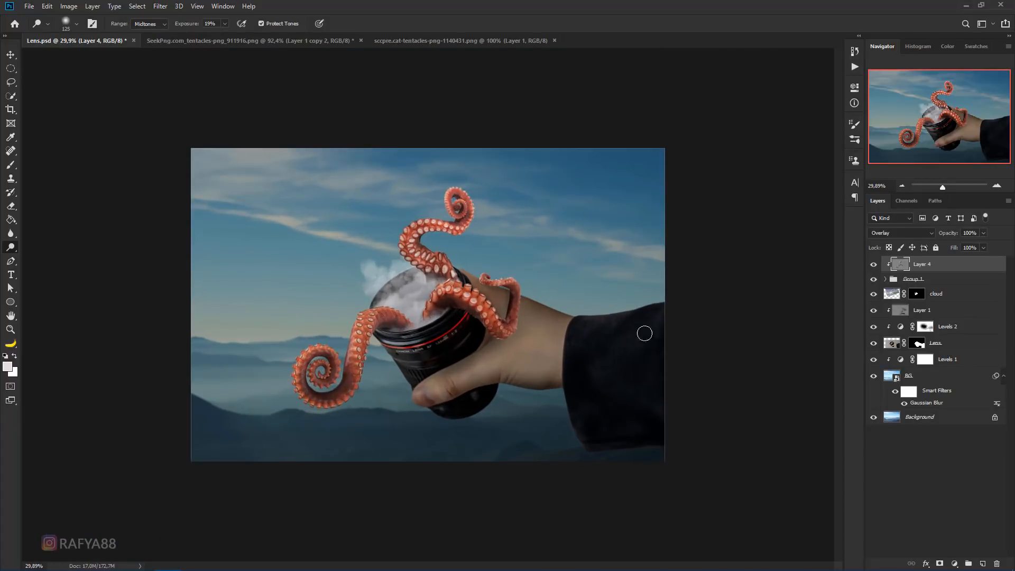
{"action": "scroll", "coordinate": [775, 272], "scroll_direction": "down", "scroll_amount": 3}
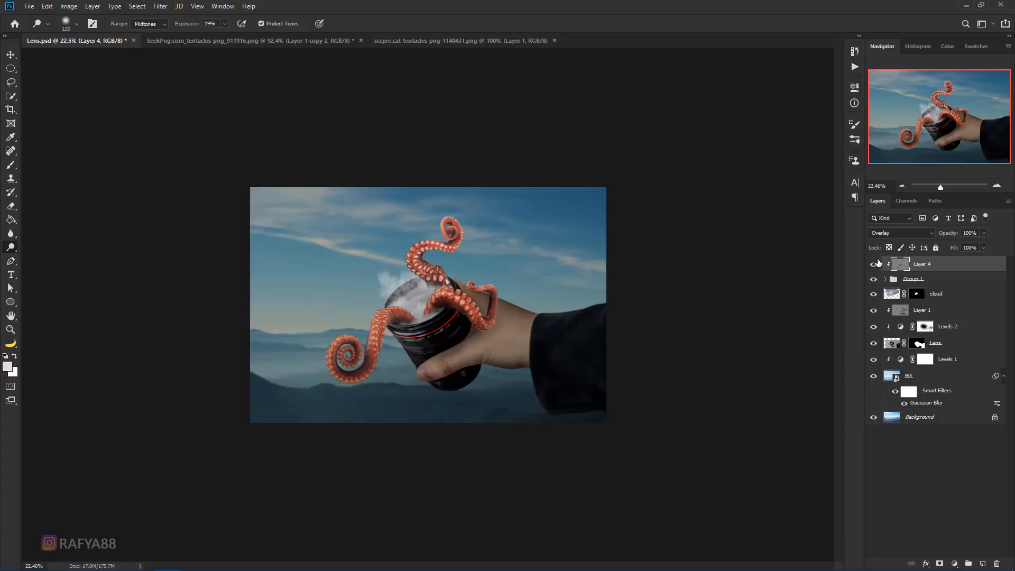
{"action": "scroll", "coordinate": [563, 315], "scroll_direction": "down", "scroll_amount": 3}
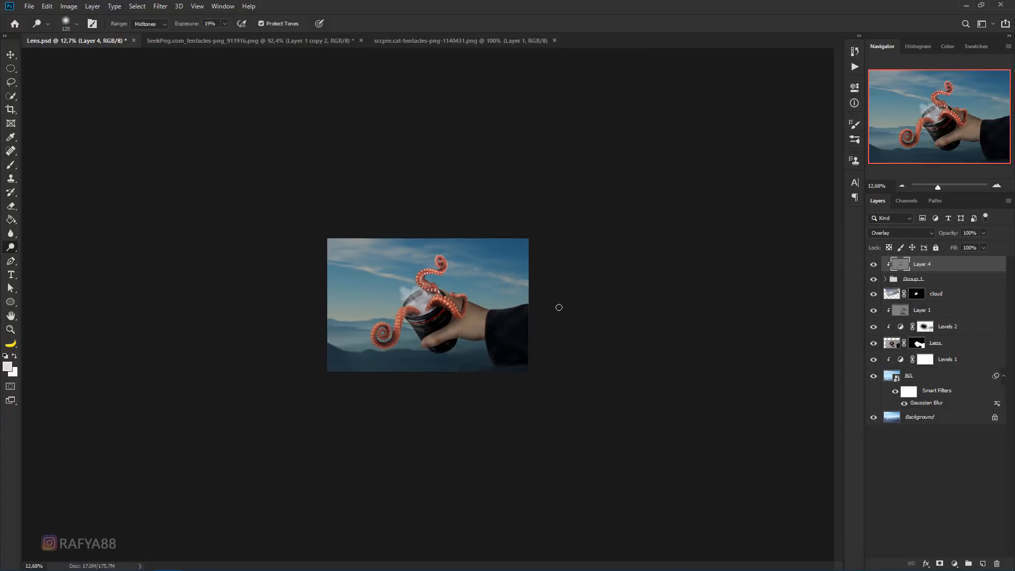
{"action": "scroll", "coordinate": [423, 352], "scroll_direction": "up", "scroll_amount": 5}
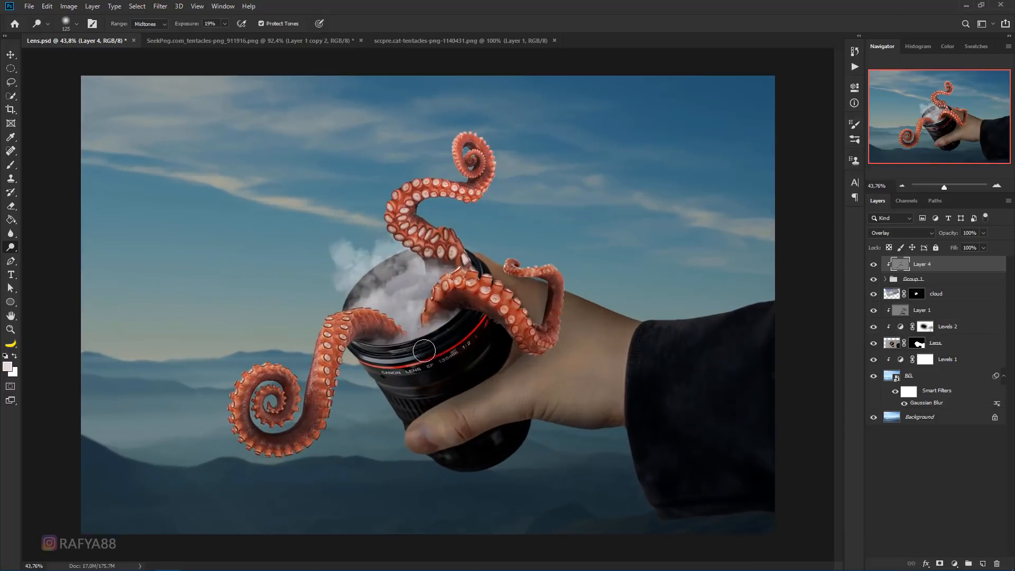
Add a new empty layer directly above the lens's clipped gray shading layer and below the cloud layer
{"action": "scroll", "coordinate": [428, 338], "scroll_direction": "up", "scroll_amount": 1}
{"action": "left_click", "coordinate": [934, 316]}
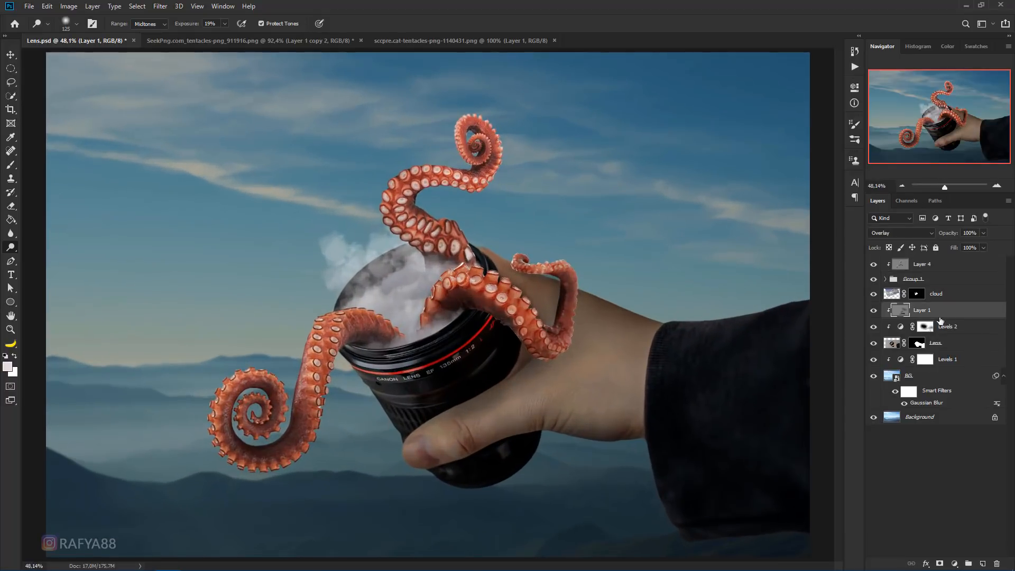
{"action": "left_click", "coordinate": [946, 298]}
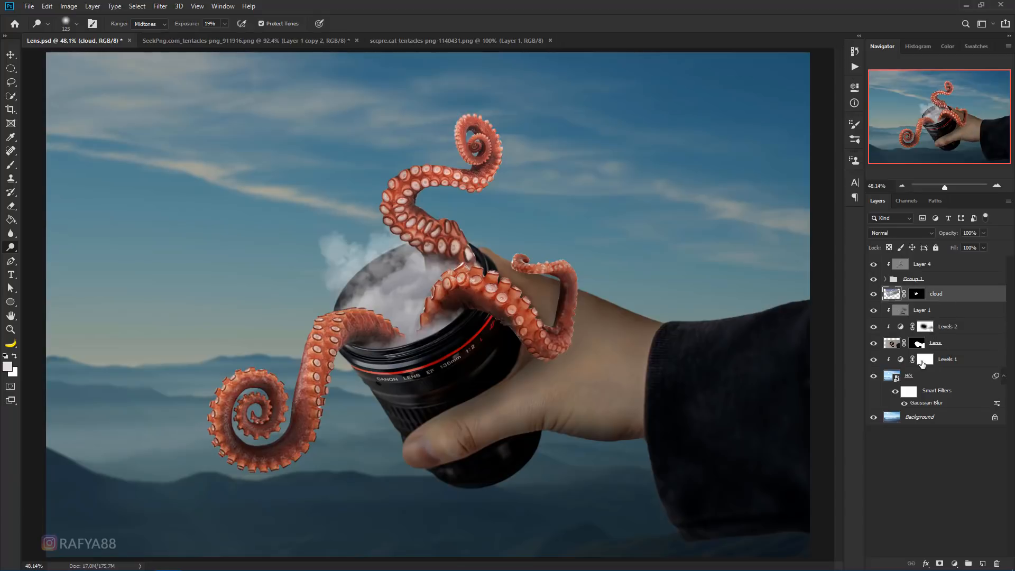
{"action": "left_click", "coordinate": [923, 311]}
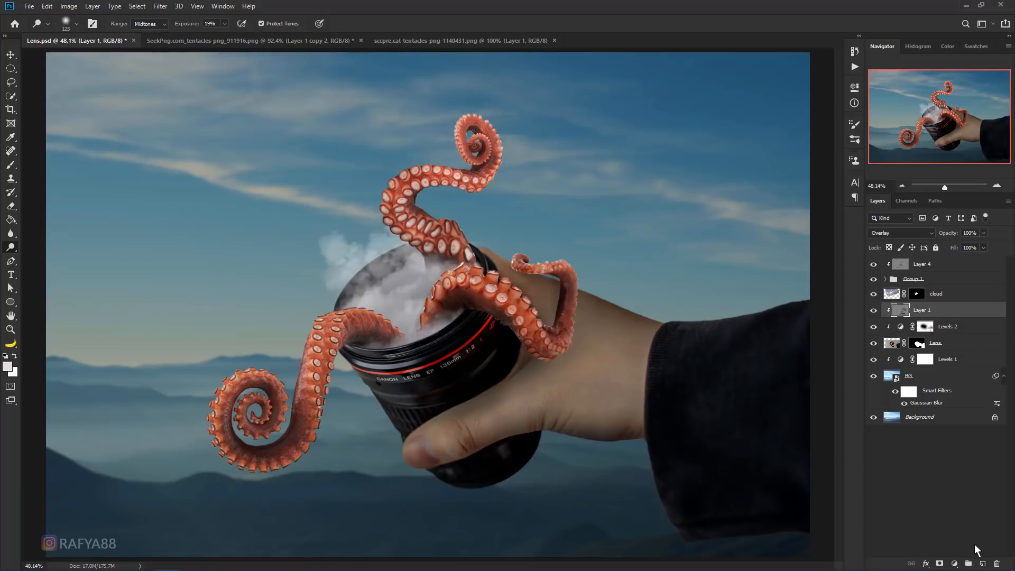
{"action": "left_click", "coordinate": [980, 563]}
Sample dark brown #37241b from the shaded area of the hand as the Brush tool's foreground color
{"action": "scroll", "coordinate": [42, 182], "scroll_direction": "up", "scroll_amount": 3}
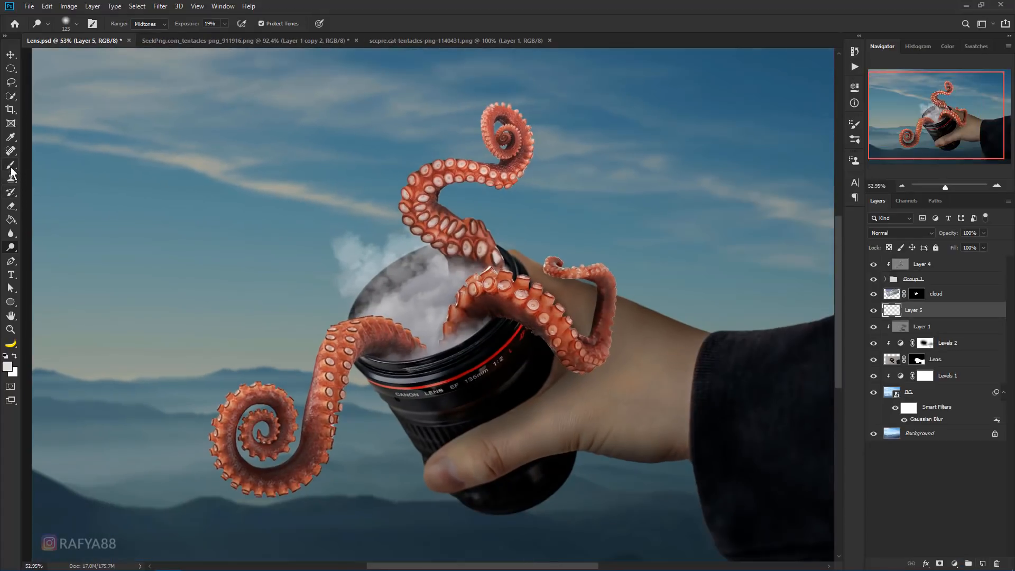
{"action": "right_click", "coordinate": [11, 169]}
{"action": "left_click", "coordinate": [47, 164]}
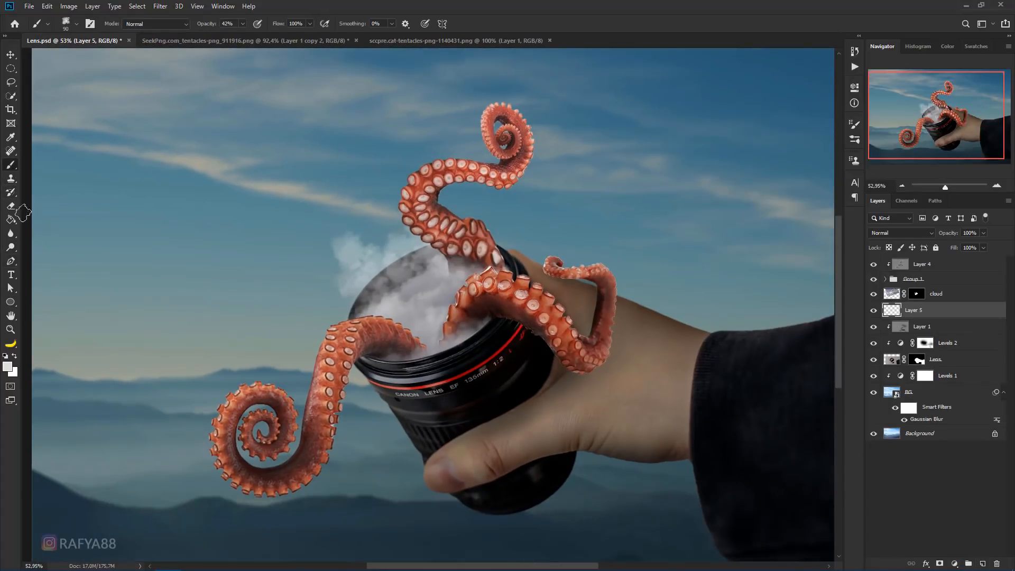
{"action": "left_click", "coordinate": [13, 365]}
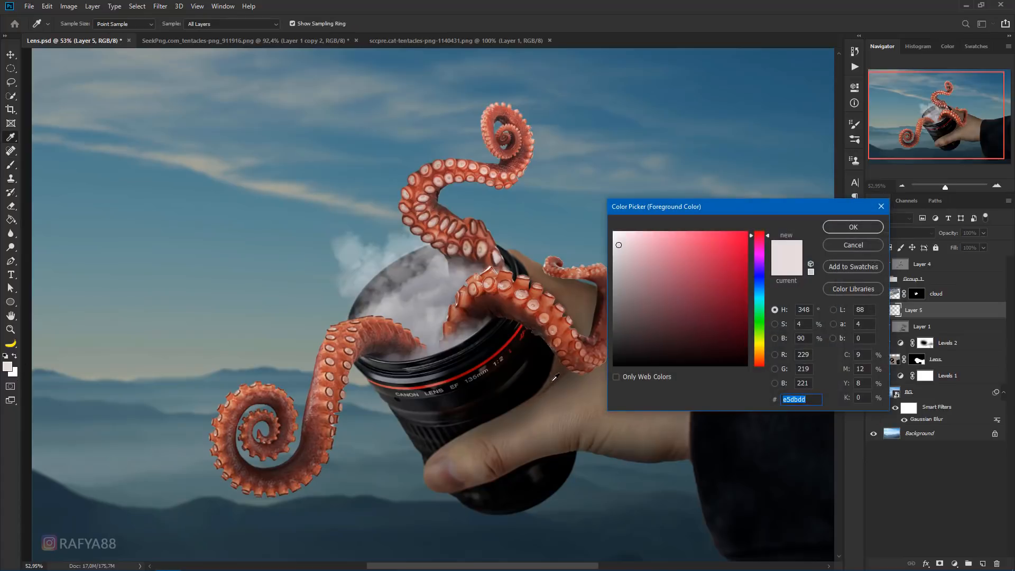
{"action": "left_click", "coordinate": [553, 381]}
{"action": "left_click", "coordinate": [833, 228]}
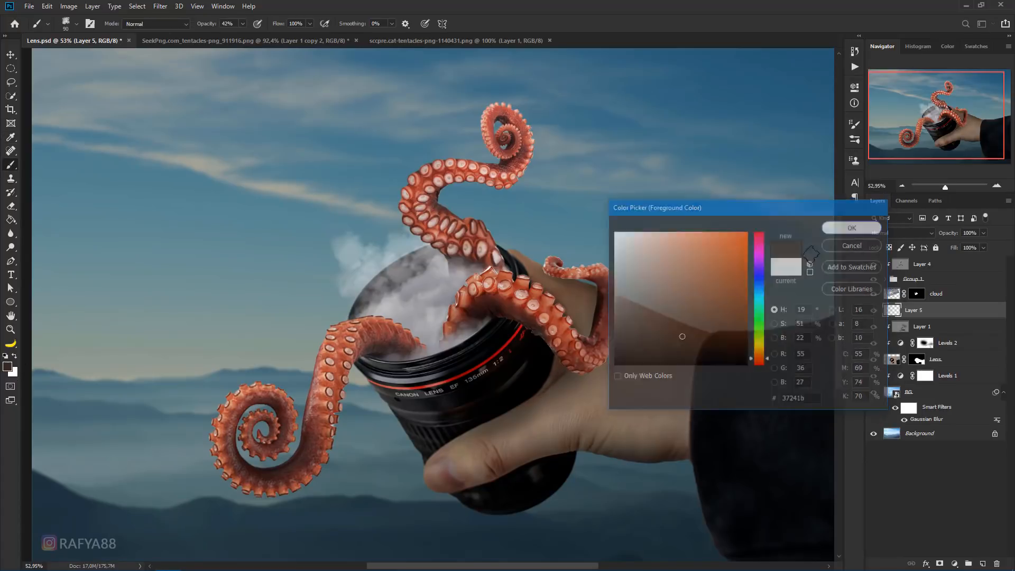
Paint the right tentacle's shadow on the hand with a soft round 60 px brush, and set the shadow layer to Multiply
{"action": "scroll", "coordinate": [659, 374], "scroll_direction": "up", "scroll_amount": 2}
{"action": "right_click", "coordinate": [574, 347]}
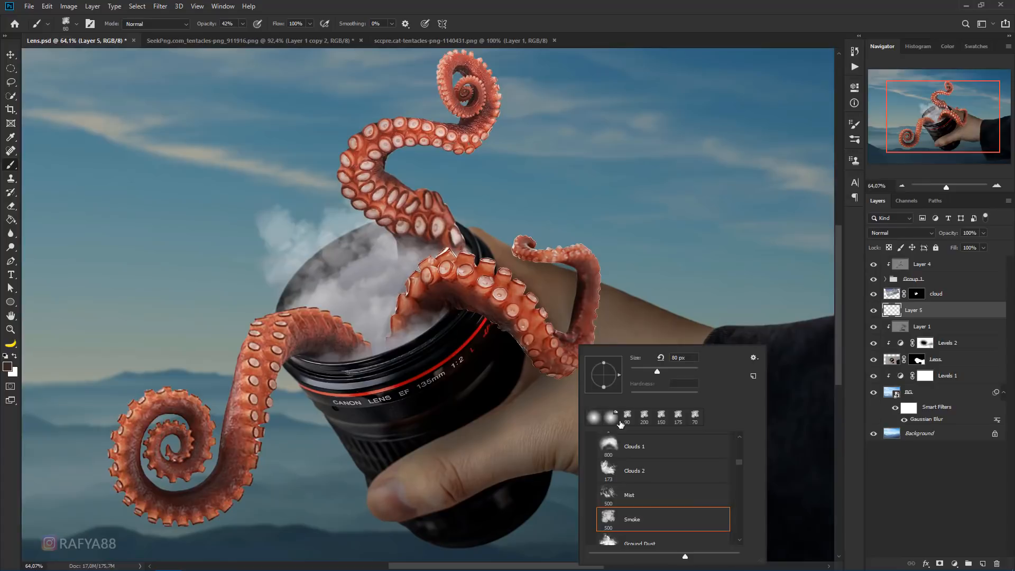
{"action": "left_click", "coordinate": [595, 420]}
{"action": "left_click", "coordinate": [613, 24]}
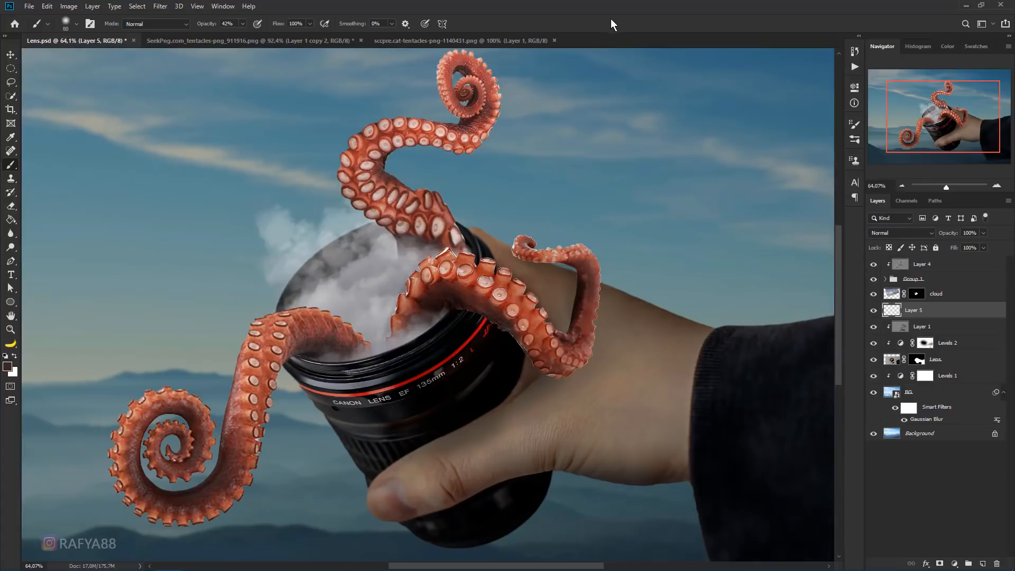
{"action": "scroll", "coordinate": [575, 375], "scroll_direction": "up", "scroll_amount": 2}
{"action": "key", "text": "bracketright"}
{"action": "key", "text": "bracketleft"}
{"action": "key", "text": "bracketleft"}
{"action": "key", "text": "bracketleft"}
{"action": "left_click_drag", "start_coordinate": [600, 337], "coordinate": [604, 307]}
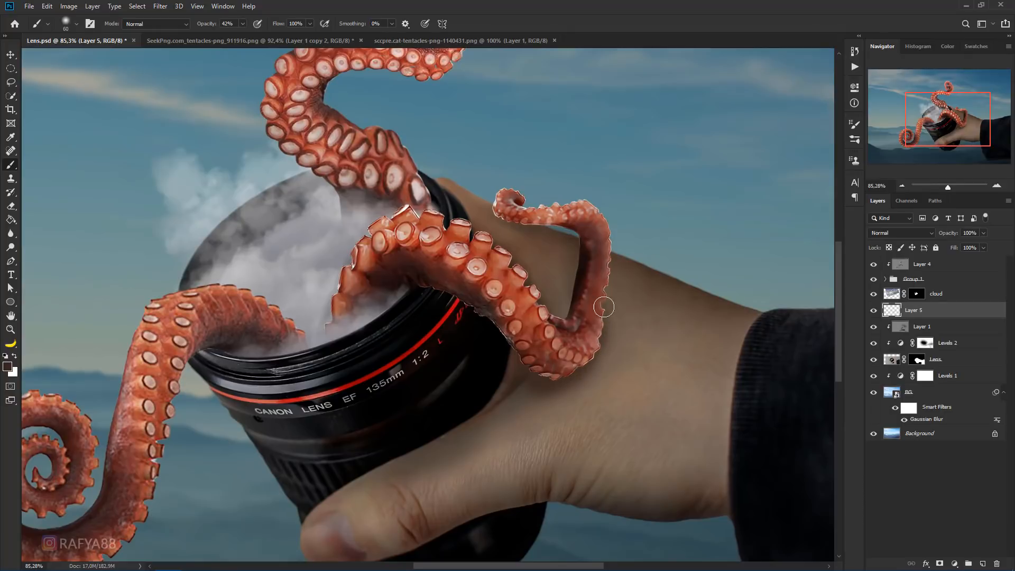
{"action": "left_click", "coordinate": [874, 233]}
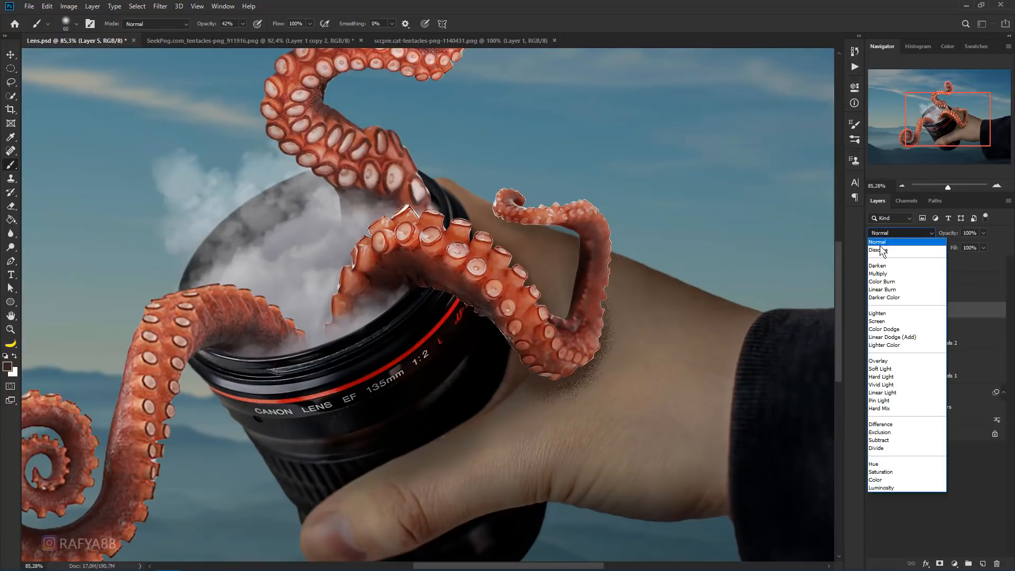
{"action": "left_click", "coordinate": [879, 273]}
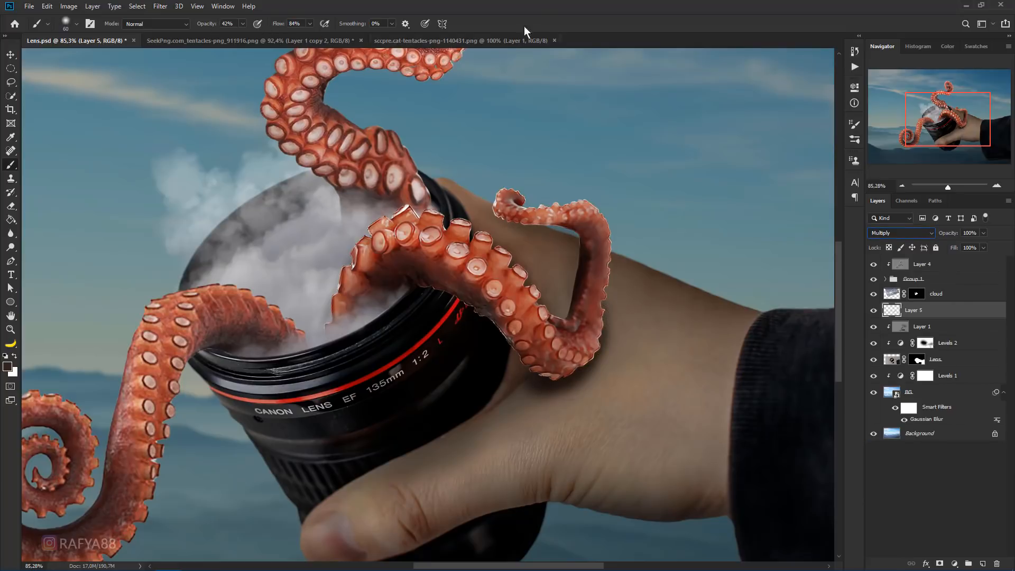
Widen the tentacle's shadow on the hand using a larger soft brush at 84% flow, and lower the shadow layer's opacity to 67%
{"action": "key", "text": "bracketright"}
{"action": "key", "text": "bracketright"}
{"action": "key", "text": "bracketright"}
{"action": "key", "text": "bracketright"}
{"action": "key", "text": "bracketright"}
{"action": "mouse_move", "coordinate": [540, 361]}
{"action": "left_mouse_down"}
{"action": "mouse_move", "coordinate": [500, 408]}
{"action": "mouse_move", "coordinate": [374, 430]}
{"action": "mouse_move", "coordinate": [408, 460]}
{"action": "mouse_move", "coordinate": [531, 374]}
{"action": "mouse_move", "coordinate": [641, 324]}
{"action": "mouse_move", "coordinate": [577, 363]}
{"action": "mouse_move", "coordinate": [632, 265]}
{"action": "mouse_move", "coordinate": [629, 295]}
{"action": "left_mouse_up"}
{"action": "key", "text": "bracketleft"}
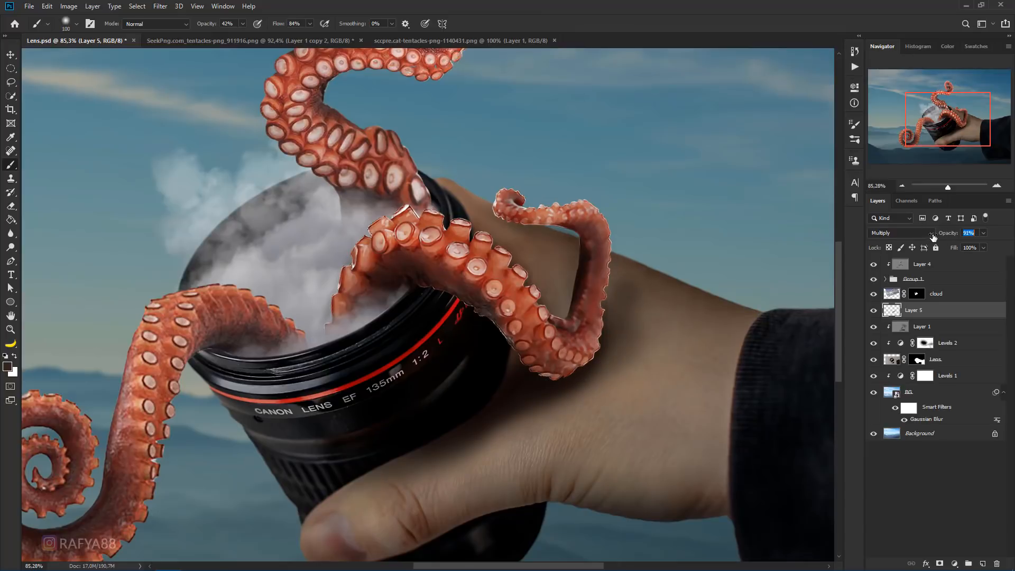
{"action": "left_click_drag", "start_coordinate": [937, 237], "coordinate": [929, 239]}
{"action": "scroll", "coordinate": [604, 327], "scroll_direction": "down", "scroll_amount": 5}
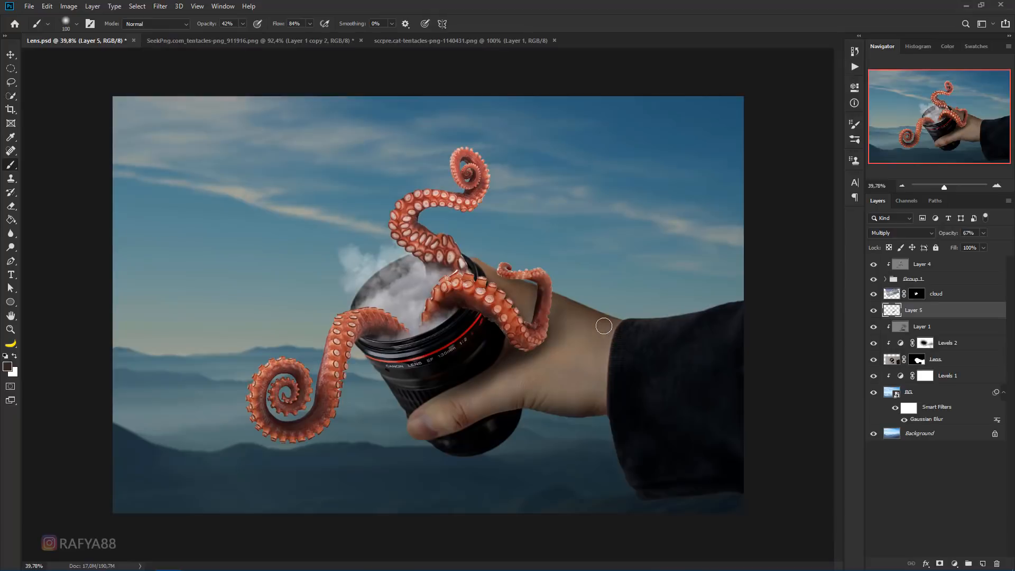
Touch up the shadow around the right tentacle with the soft brush at 20% opacity and 80 px
{"action": "scroll", "coordinate": [547, 306], "scroll_direction": "up", "scroll_amount": 3}
{"action": "key", "text": "bracketright"}
{"action": "key", "text": "bracketright"}
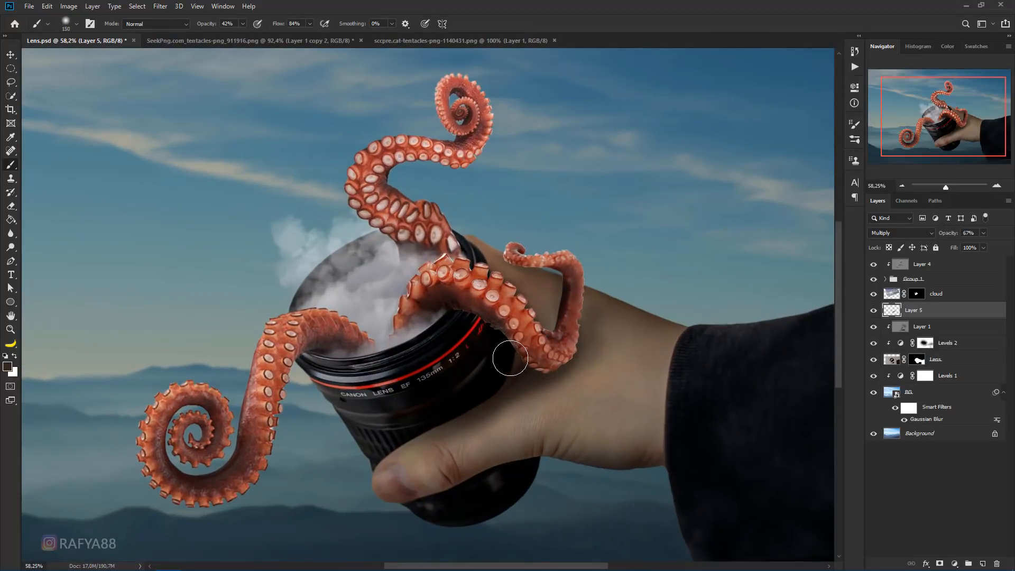
{"action": "key", "text": "bracketleft"}
{"action": "key", "text": "bracketleft"}
{"action": "key", "text": "bracketleft"}
{"action": "key", "text": "bracketright"}
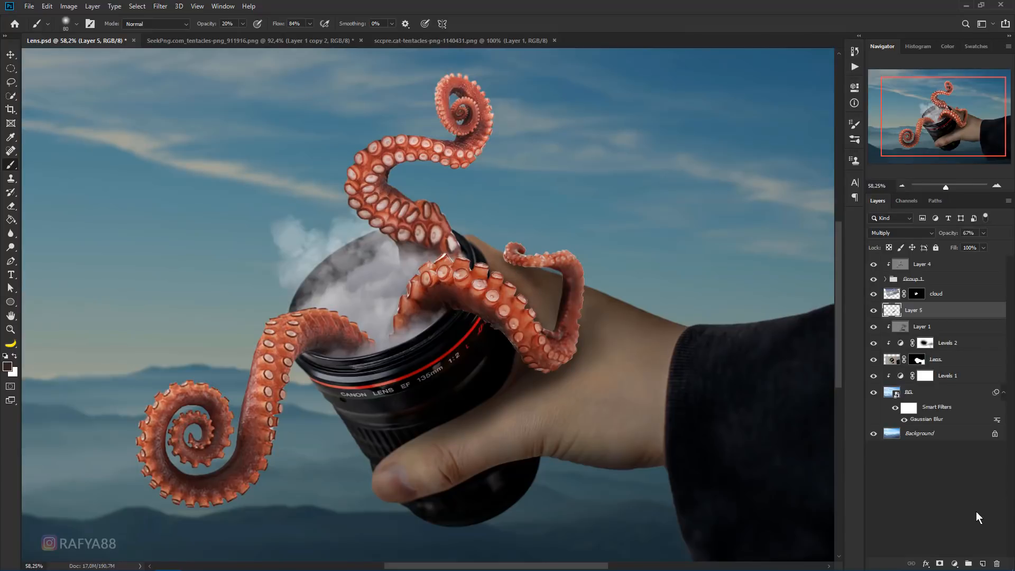
Add a new layer above the Multiply shadow layer and set the Brush tool's foreground color to black
{"action": "left_click", "coordinate": [982, 564]}
{"action": "key", "text": "bracketleft"}
{"action": "scroll", "coordinate": [570, 419], "scroll_direction": "up", "scroll_amount": 3}
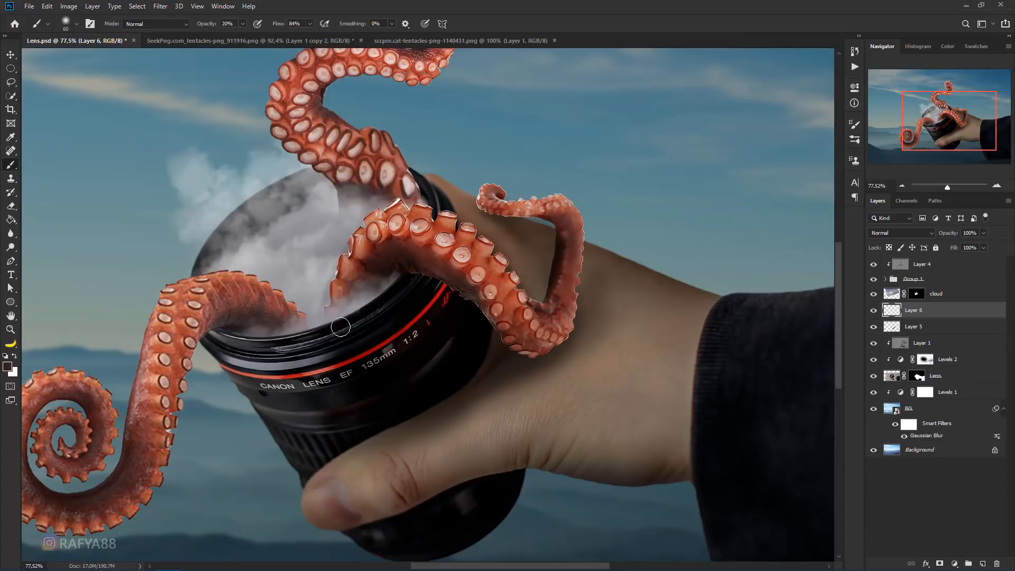
{"action": "left_click", "coordinate": [7, 368]}
{"action": "left_click_drag", "start_coordinate": [681, 337], "coordinate": [682, 359]}
{"action": "left_click", "coordinate": [848, 227]}
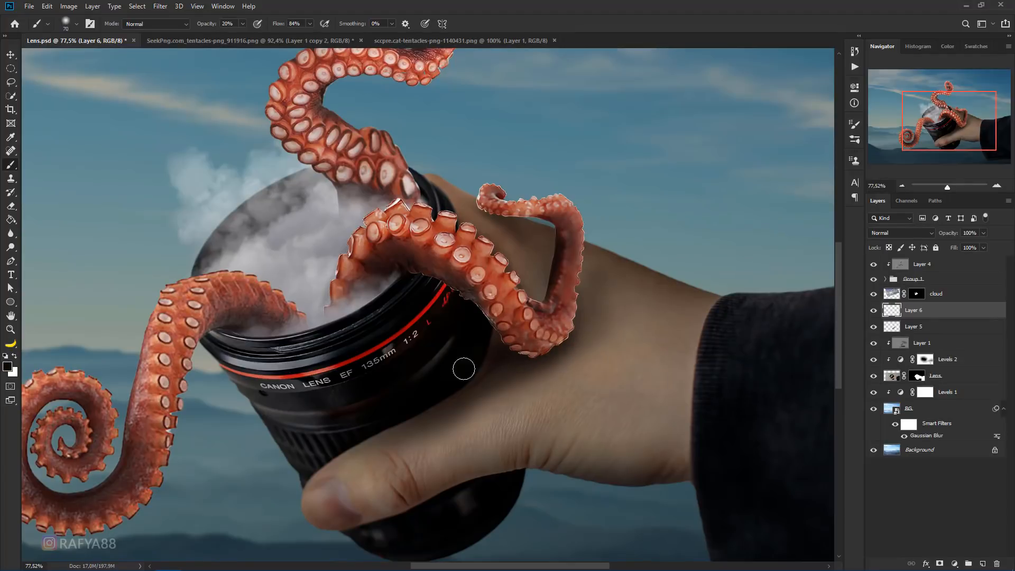
Paint a contact shadow on the hand inside the right tentacle's curve with a small soft brush, and lower the layer's opacity to 78%
{"action": "key", "text": "bracketleft"}
{"action": "key", "text": "bracketleft"}
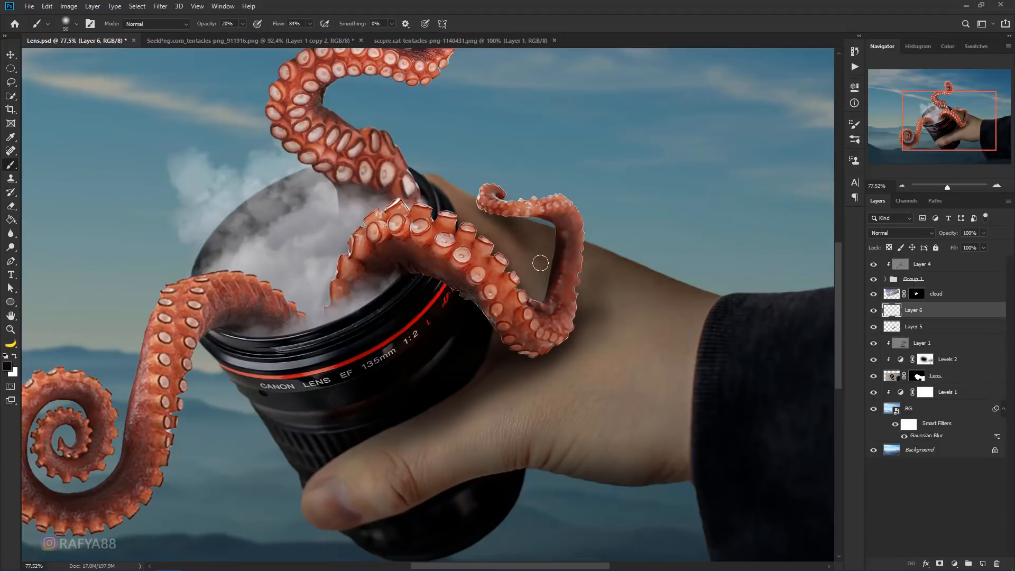
{"action": "left_click_drag", "start_coordinate": [523, 240], "coordinate": [554, 316]}
{"action": "left_click_drag", "start_coordinate": [944, 236], "coordinate": [938, 238]}
{"action": "scroll", "coordinate": [569, 318], "scroll_direction": "down", "scroll_amount": 5}
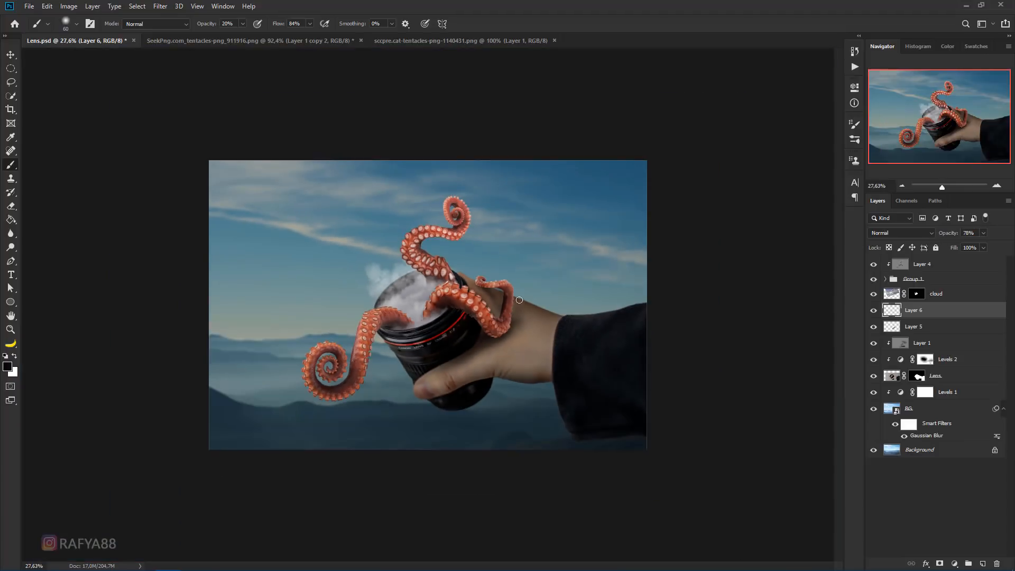
Burn the lower edge of the right tentacle on the Overlay layer Layer 4, using Midtones, 31% exposure and a 125 px brush
{"action": "scroll", "coordinate": [520, 300], "scroll_direction": "up", "scroll_amount": 4}
{"action": "left_click", "coordinate": [916, 268]}
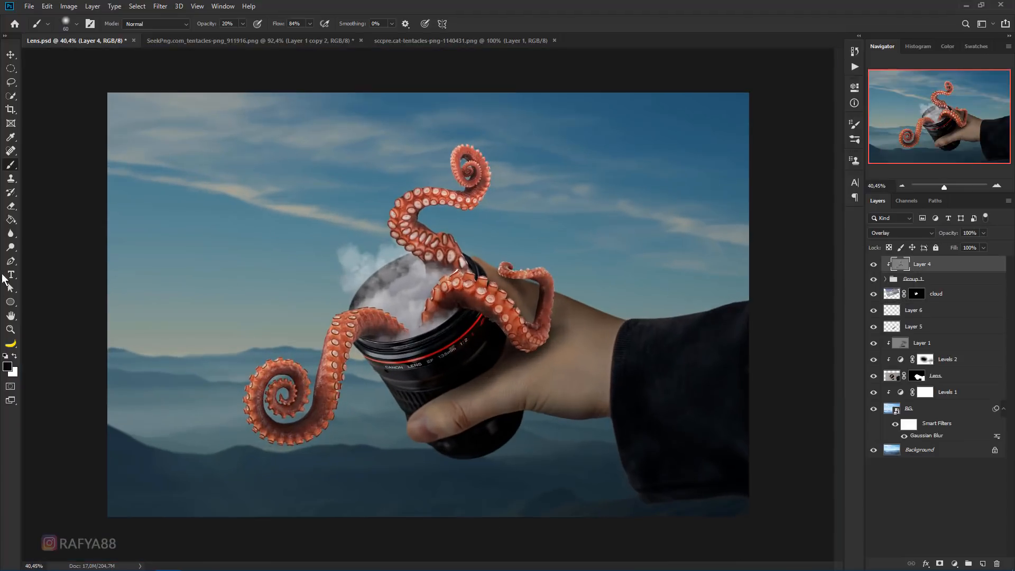
{"action": "left_click", "coordinate": [11, 247]}
{"action": "left_click", "coordinate": [69, 258]}
{"action": "scroll", "coordinate": [521, 338], "scroll_direction": "up", "scroll_amount": 4}
{"action": "mouse_move", "coordinate": [522, 339]}
{"action": "left_mouse_down"}
{"action": "mouse_move", "coordinate": [493, 313]}
{"action": "mouse_move", "coordinate": [541, 367]}
{"action": "mouse_move", "coordinate": [529, 340]}
{"action": "mouse_move", "coordinate": [568, 366]}
{"action": "mouse_move", "coordinate": [549, 356]}
{"action": "mouse_move", "coordinate": [569, 355]}
{"action": "mouse_move", "coordinate": [514, 354]}
{"action": "mouse_move", "coordinate": [504, 341]}
{"action": "mouse_move", "coordinate": [535, 351]}
{"action": "mouse_move", "coordinate": [457, 281]}
{"action": "mouse_move", "coordinate": [494, 311]}
{"action": "mouse_move", "coordinate": [516, 349]}
{"action": "mouse_move", "coordinate": [559, 281]}
{"action": "mouse_move", "coordinate": [557, 256]}
{"action": "mouse_move", "coordinate": [508, 232]}
{"action": "mouse_move", "coordinate": [588, 267]}
{"action": "mouse_move", "coordinate": [569, 259]}
{"action": "mouse_move", "coordinate": [565, 284]}
{"action": "mouse_move", "coordinate": [604, 320]}
{"action": "left_mouse_up"}
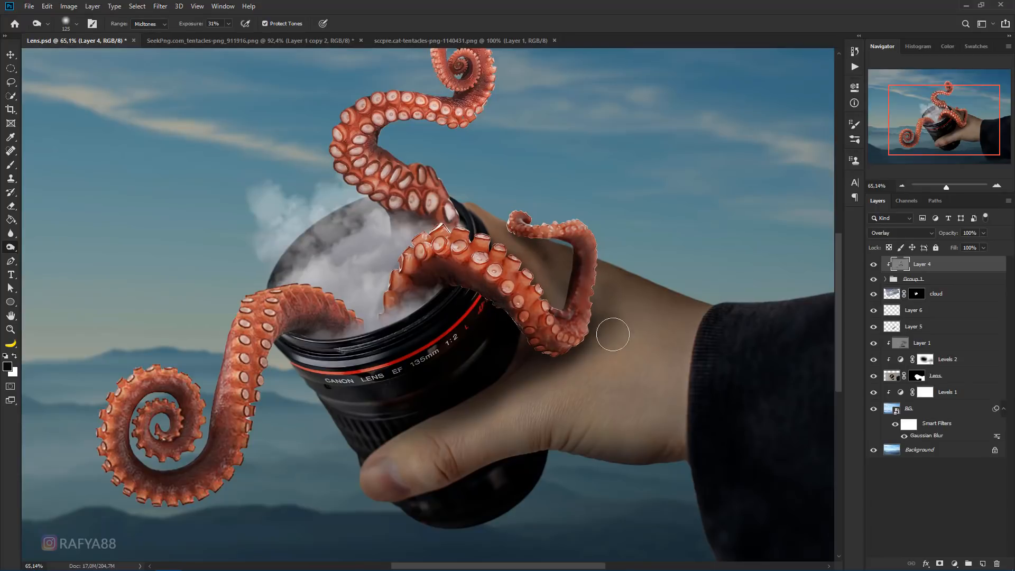
{"action": "scroll", "coordinate": [575, 368], "scroll_direction": "down", "scroll_amount": 5}
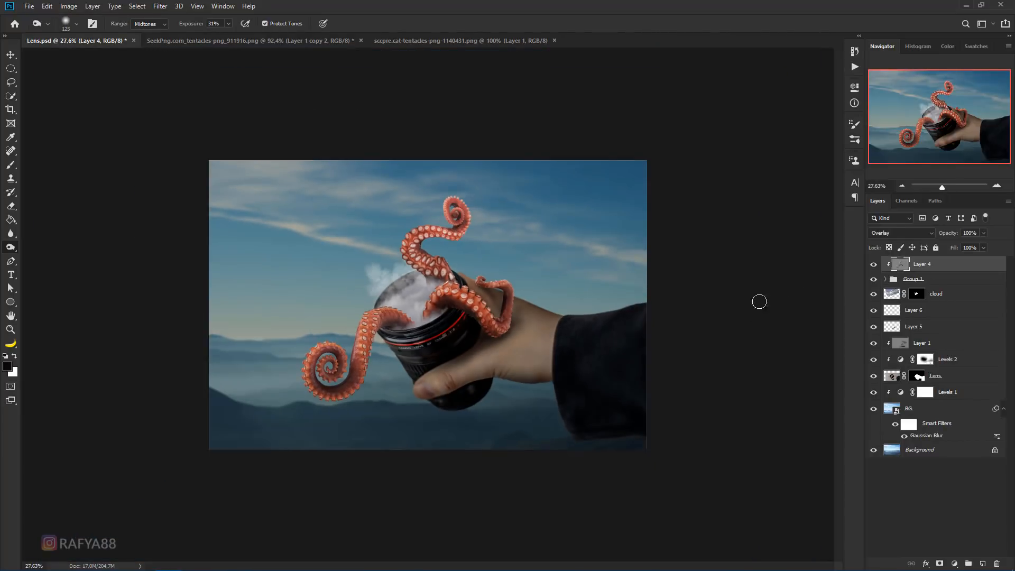
{"action": "scroll", "coordinate": [474, 260], "scroll_direction": "down", "scroll_amount": 2}
{"action": "scroll", "coordinate": [475, 260], "scroll_direction": "down", "scroll_amount": 1}
{"action": "scroll", "coordinate": [427, 306], "scroll_direction": "up", "scroll_amount": 3}
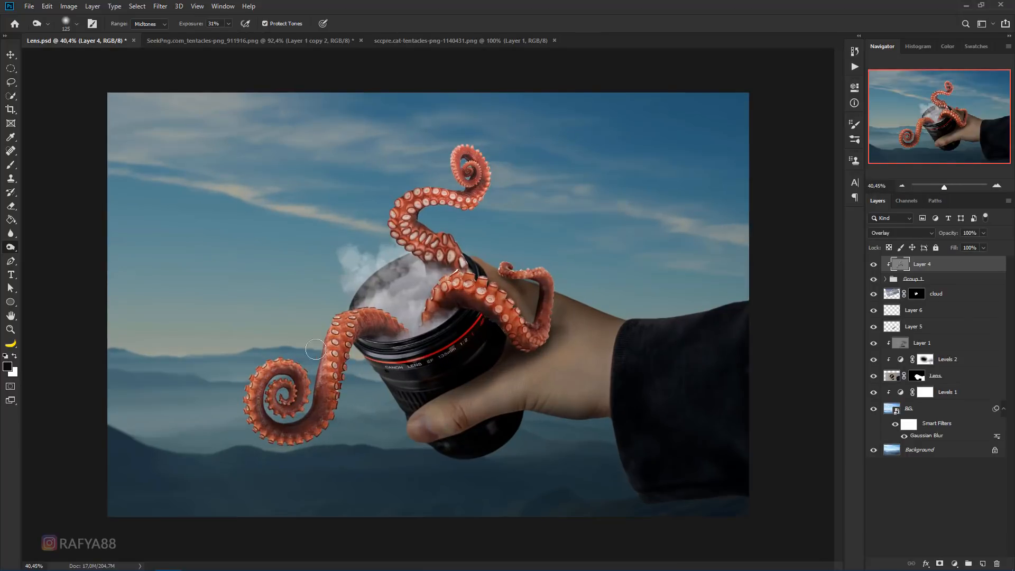
{"action": "scroll", "coordinate": [422, 323], "scroll_direction": "down", "scroll_amount": 1}
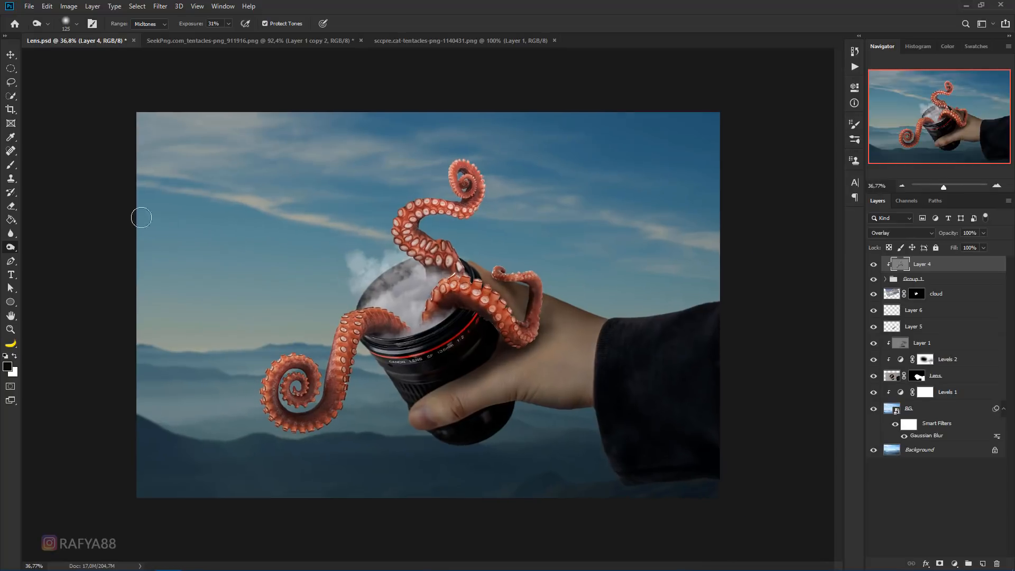
Dodge the left tentacle's highlights on Layer 4 using the Midtones range, 19% exposure and a 125 px brush
{"action": "right_click", "coordinate": [10, 247]}
{"action": "left_click", "coordinate": [50, 247]}
{"action": "scroll", "coordinate": [427, 302], "scroll_direction": "up", "scroll_amount": 4}
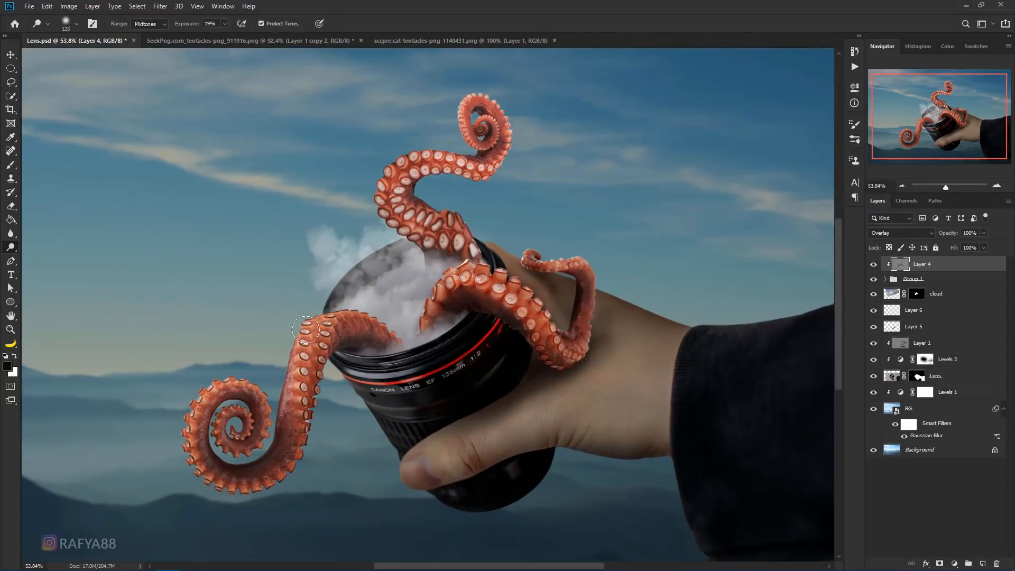
{"action": "scroll", "coordinate": [427, 298], "scroll_direction": "down", "scroll_amount": 8}
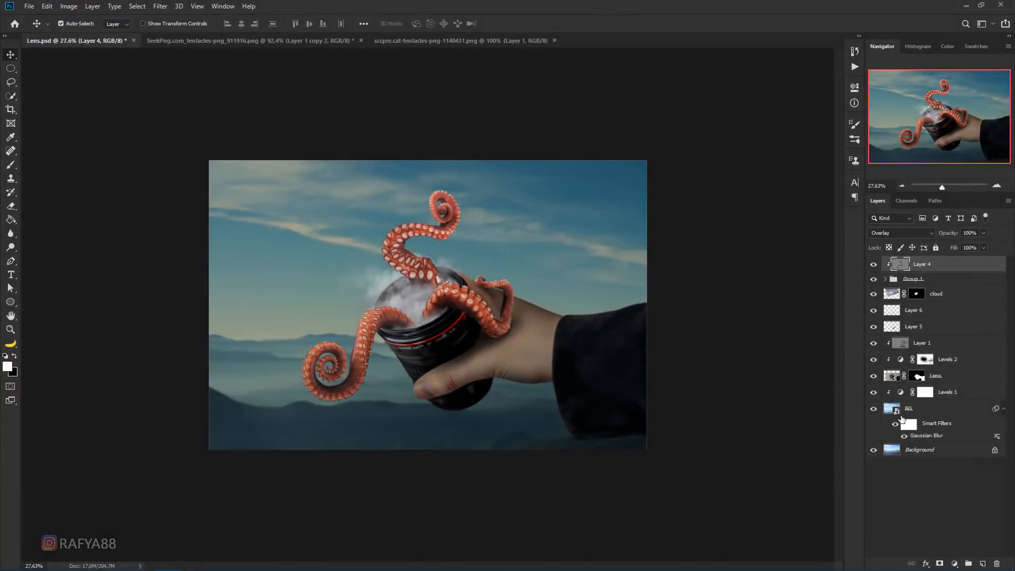
Darken the mountain background by lowering the Levels 1 adjustment's white output level to 139
{"action": "left_click", "coordinate": [902, 393]}
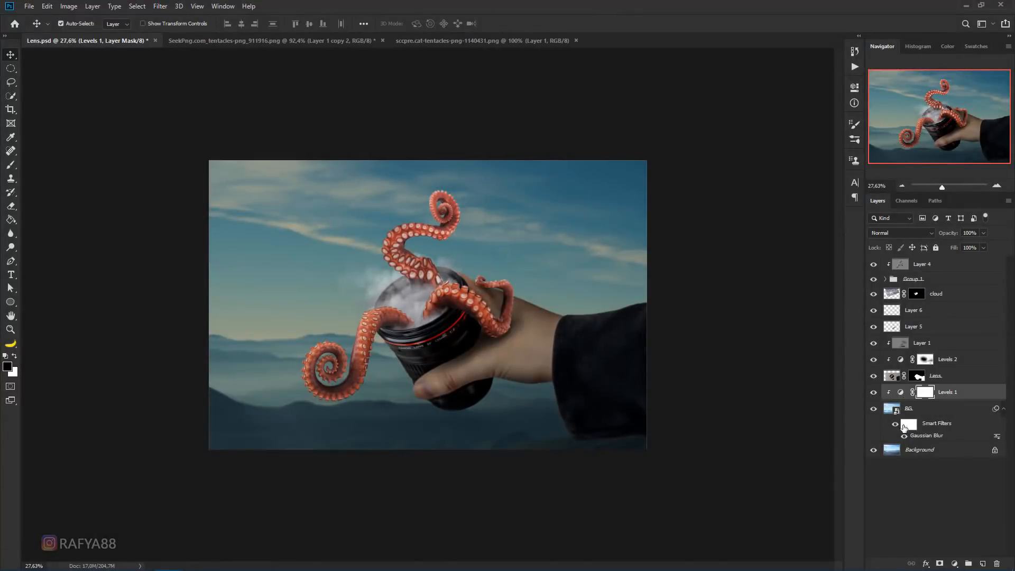
{"action": "double_click", "coordinate": [902, 394]}
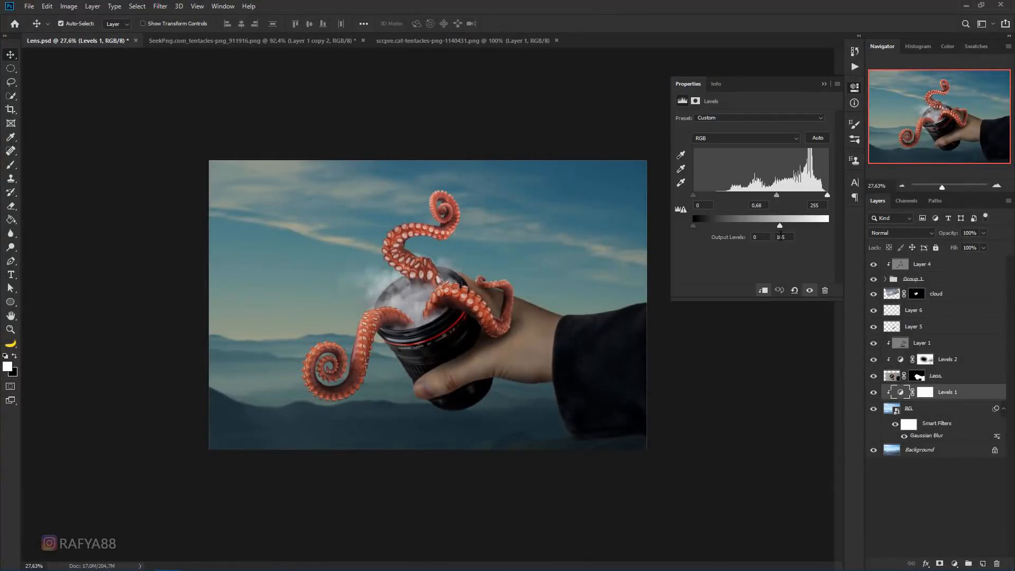
{"action": "mouse_move", "coordinate": [779, 226]}
{"action": "left_mouse_down"}
{"action": "mouse_move", "coordinate": [734, 228]}
{"action": "mouse_move", "coordinate": [768, 229]}
{"action": "left_mouse_up"}
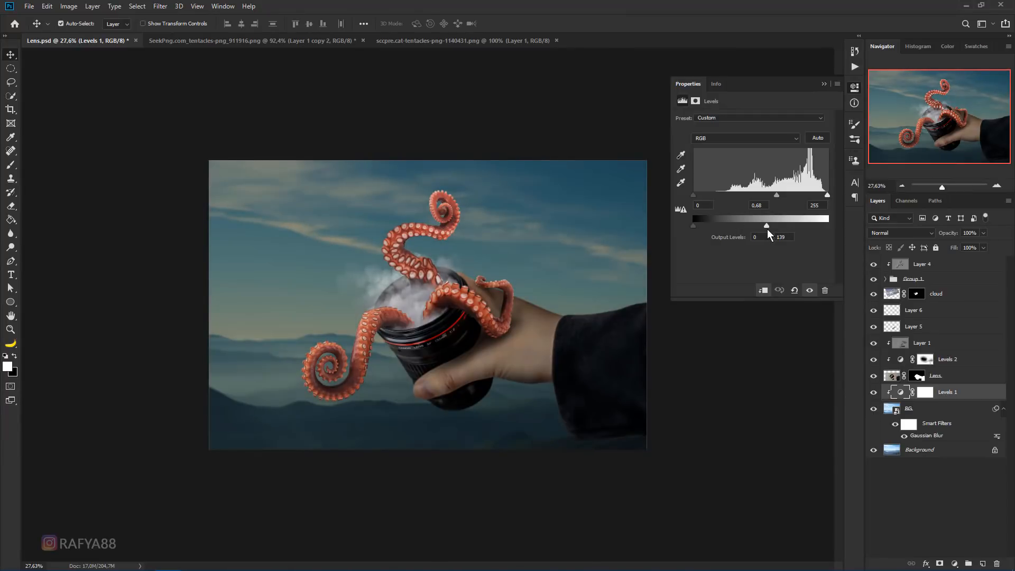
{"action": "left_click", "coordinate": [824, 84]}
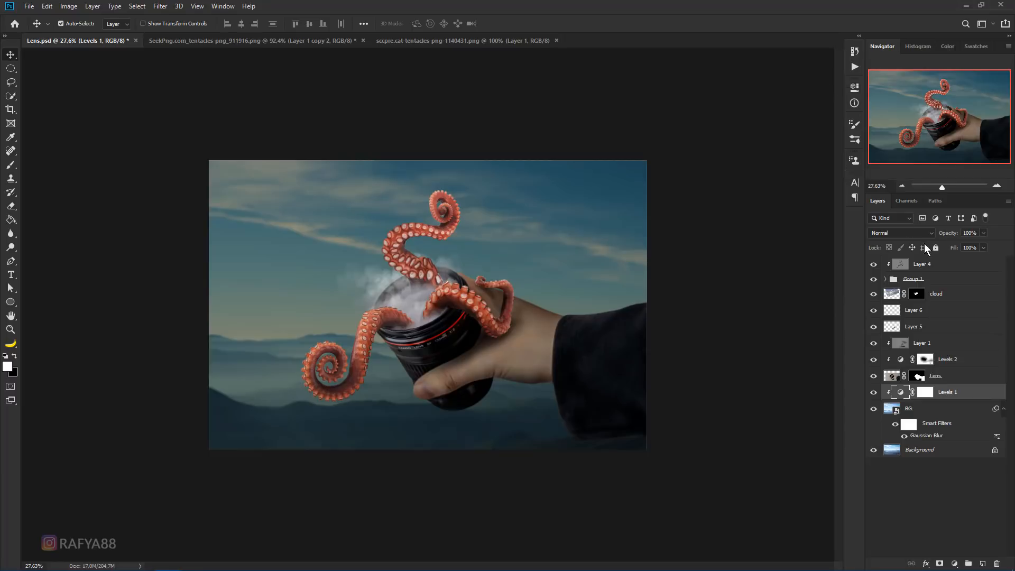
Add a new layer above all others and prepare a soft white 1200 px brush at 20% opacity and 84% flow
{"action": "left_click", "coordinate": [935, 264]}
{"action": "left_click", "coordinate": [985, 563]}
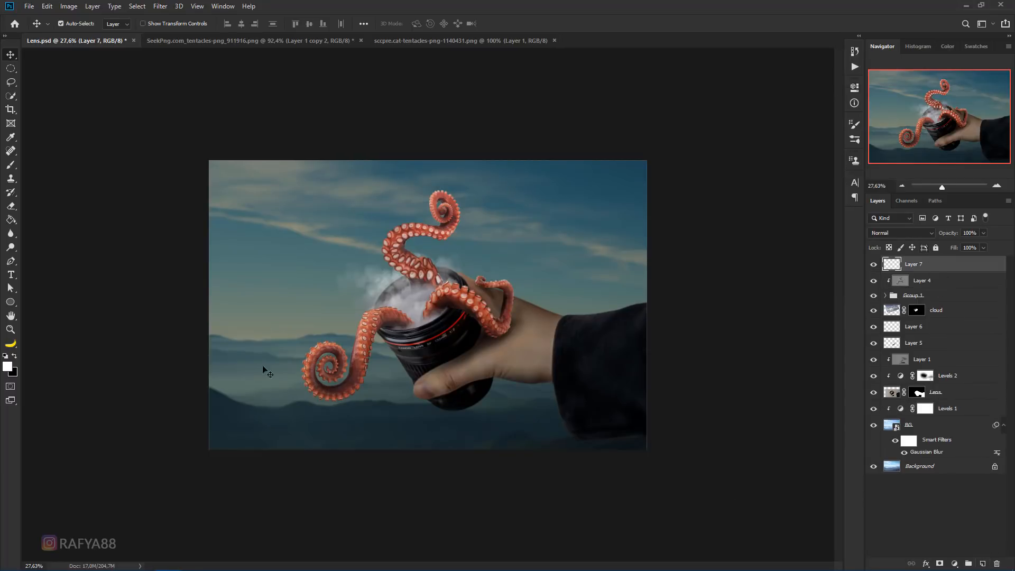
{"action": "scroll", "coordinate": [428, 305], "scroll_direction": "up", "scroll_amount": 1}
{"action": "left_click", "coordinate": [10, 164]}
{"action": "left_click", "coordinate": [45, 166]}
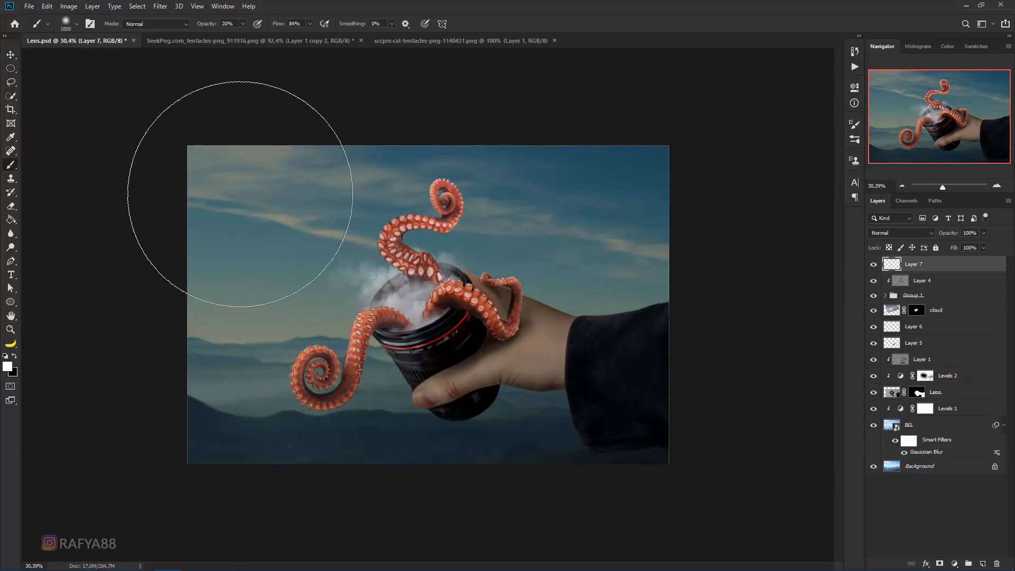
{"action": "key", "text": "bracketleft"}
{"action": "key", "text": "bracketleft"}
{"action": "key", "text": "bracketleft"}
{"action": "key", "text": "bracketleft"}
{"action": "key", "text": "bracketleft"}
{"action": "key", "text": "bracketleft"}
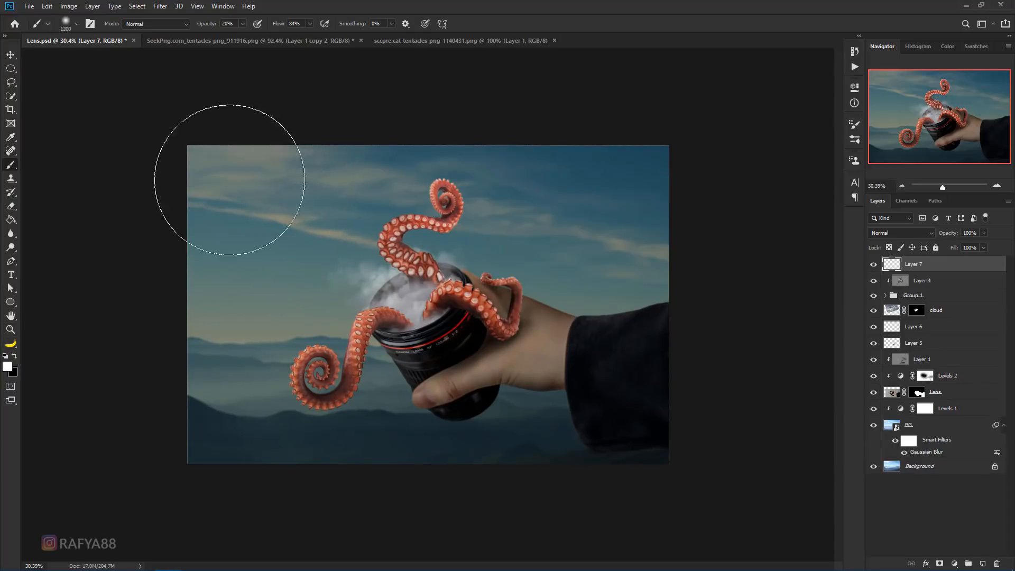
Paint a soft white glow from the image's upper-left corner diagonally toward the lens, and lower the layer's opacity to 76%
{"action": "left_click_drag", "start_coordinate": [222, 176], "coordinate": [339, 267]}
{"action": "left_click_drag", "start_coordinate": [185, 141], "coordinate": [220, 171]}
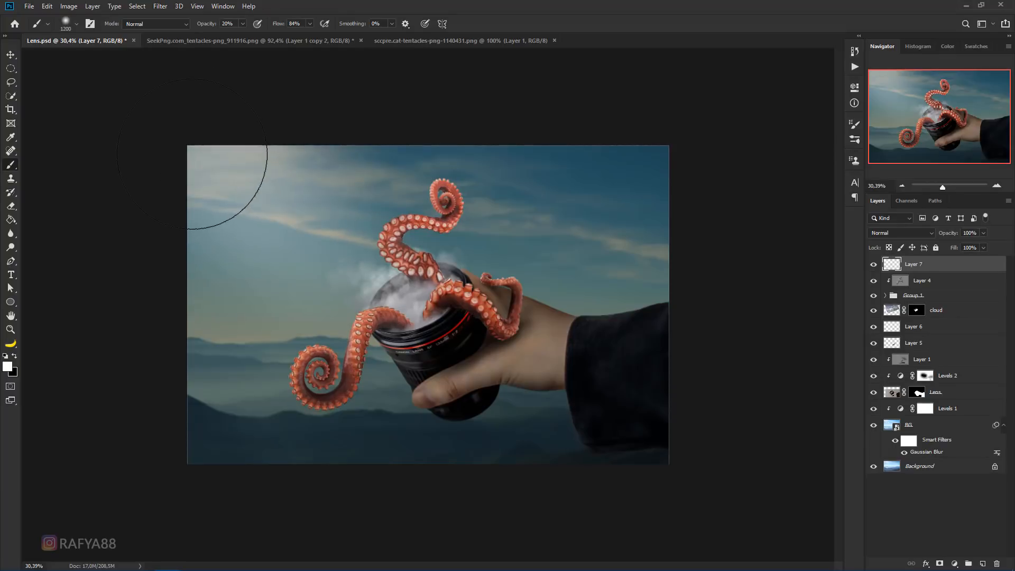
{"action": "left_click_drag", "start_coordinate": [169, 141], "coordinate": [419, 289]}
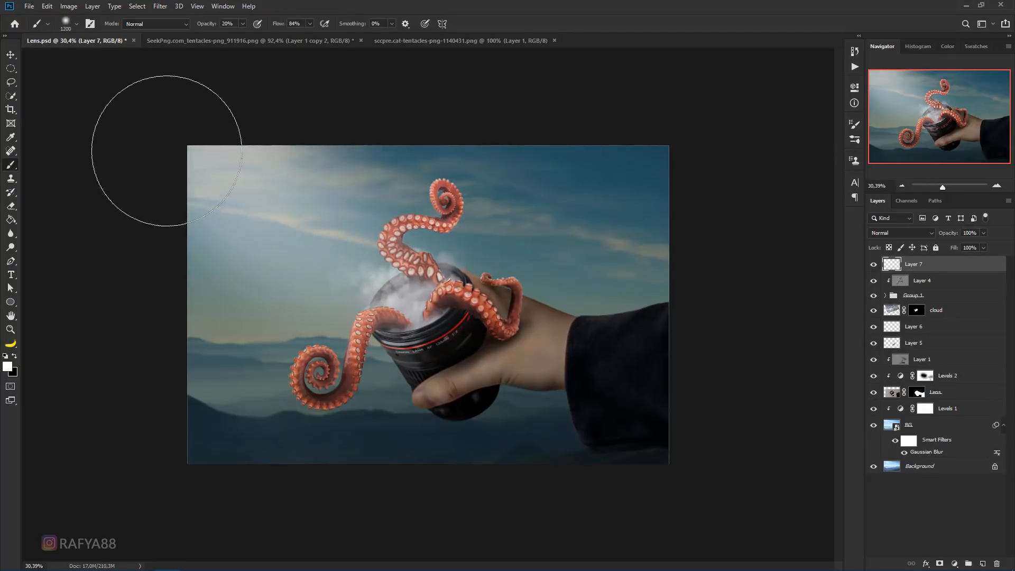
{"action": "left_click_drag", "start_coordinate": [166, 148], "coordinate": [238, 192]}
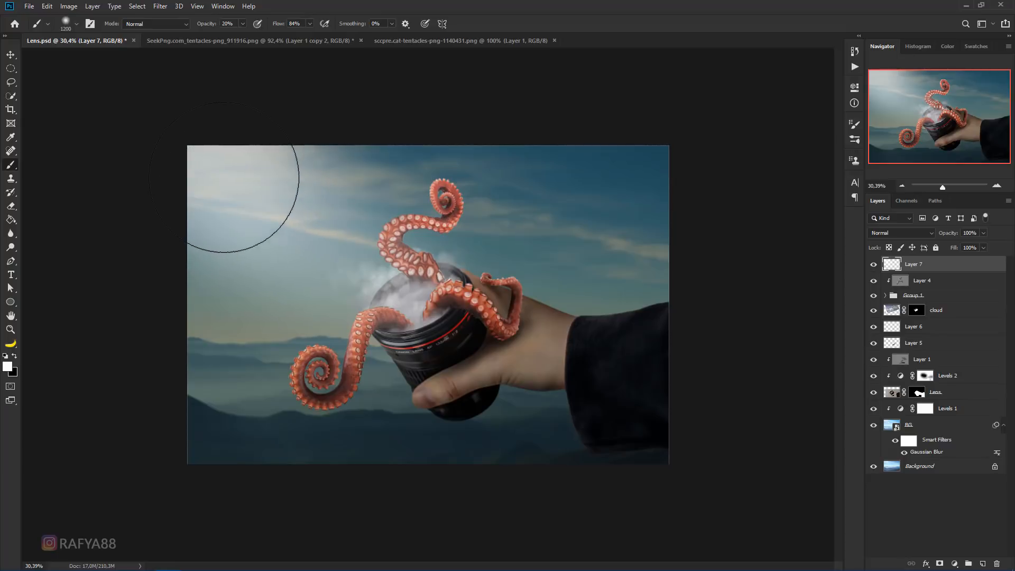
{"action": "key", "text": "ctrl+z"}
{"action": "left_click_drag", "start_coordinate": [224, 177], "coordinate": [360, 249]}
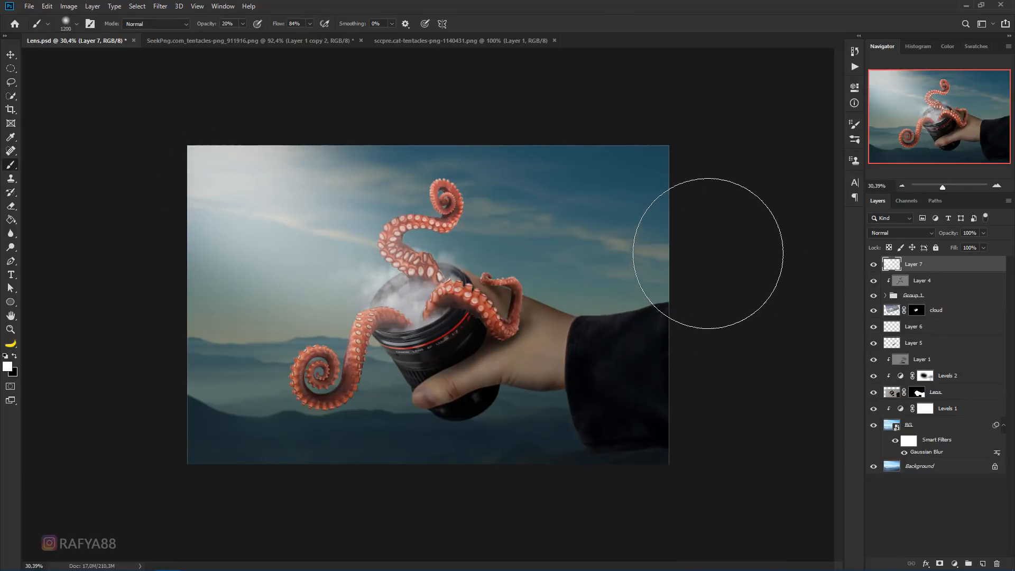
{"action": "key", "text": "ctrl+z"}
{"action": "left_click_drag", "start_coordinate": [306, 199], "coordinate": [448, 303]}
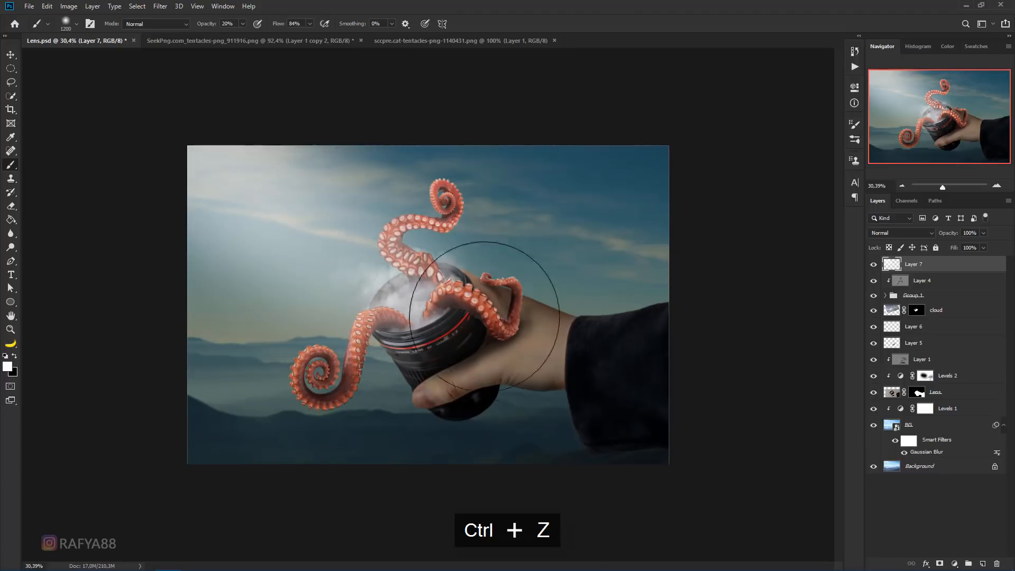
{"action": "left_click_drag", "start_coordinate": [949, 235], "coordinate": [937, 240]}
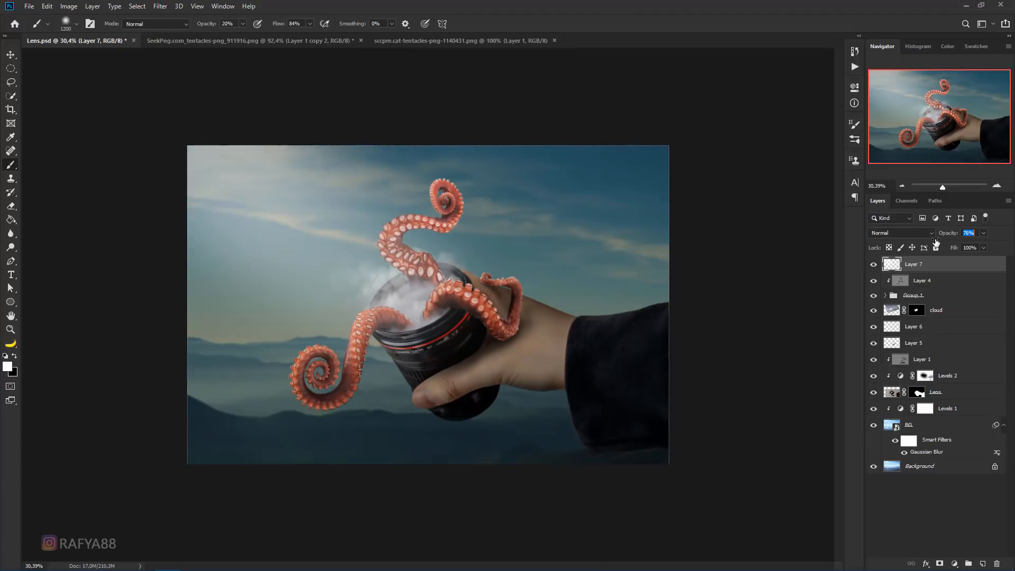
Add a Levels adjustment above all layers with the Blue channel's midtone at 0.85 and output levels at 20 and 230
{"action": "left_click", "coordinate": [954, 564]}
{"action": "left_click", "coordinate": [976, 420]}
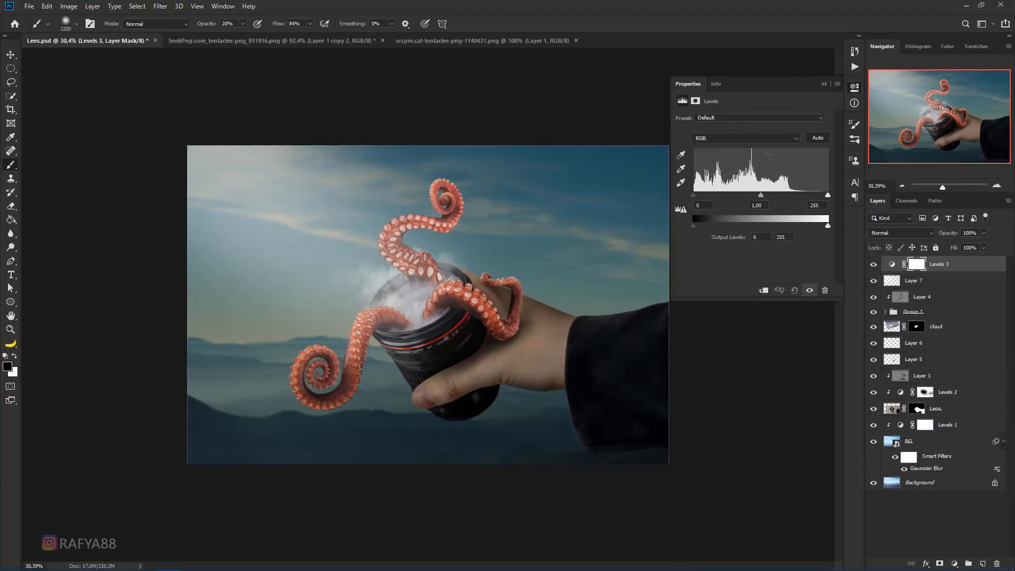
{"action": "left_click", "coordinate": [763, 138]}
{"action": "left_click", "coordinate": [747, 169]}
{"action": "left_click_drag", "start_coordinate": [694, 226], "coordinate": [703, 225]}
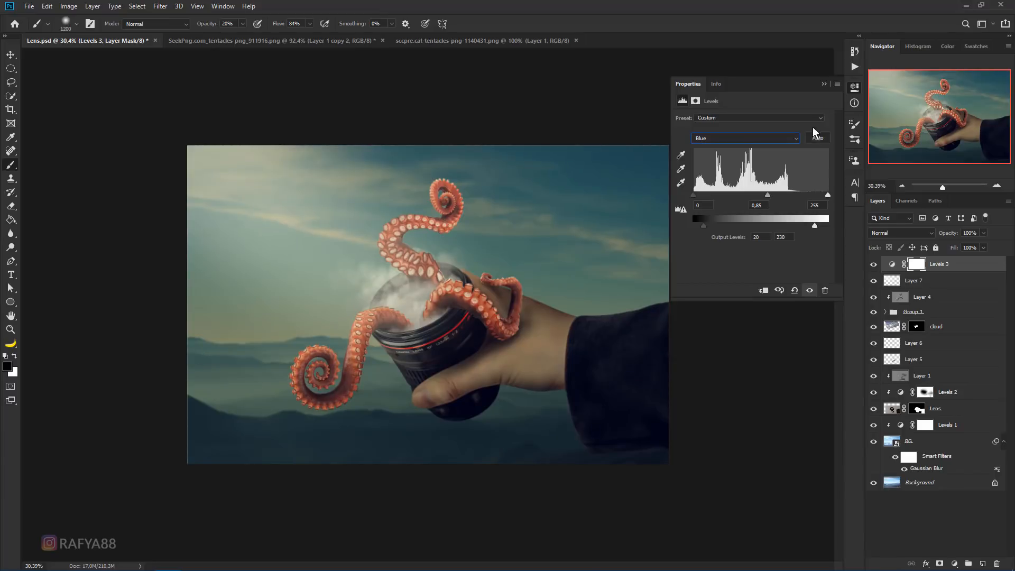
{"action": "left_click", "coordinate": [828, 219]}
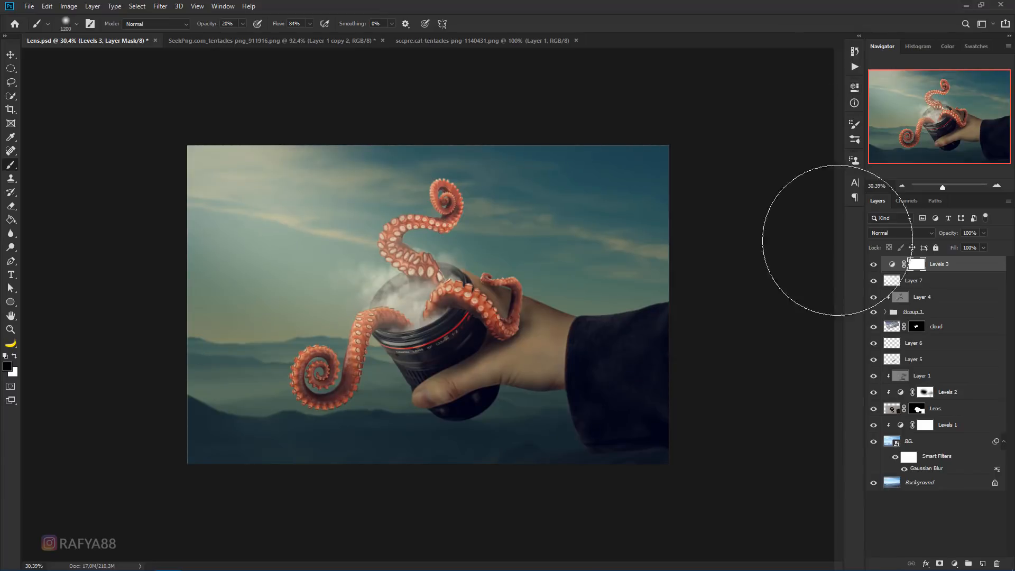
Set the radius of the BG layer's Gaussian Blur smart filter to 12.5 pixels
{"action": "double_click", "coordinate": [926, 468]}
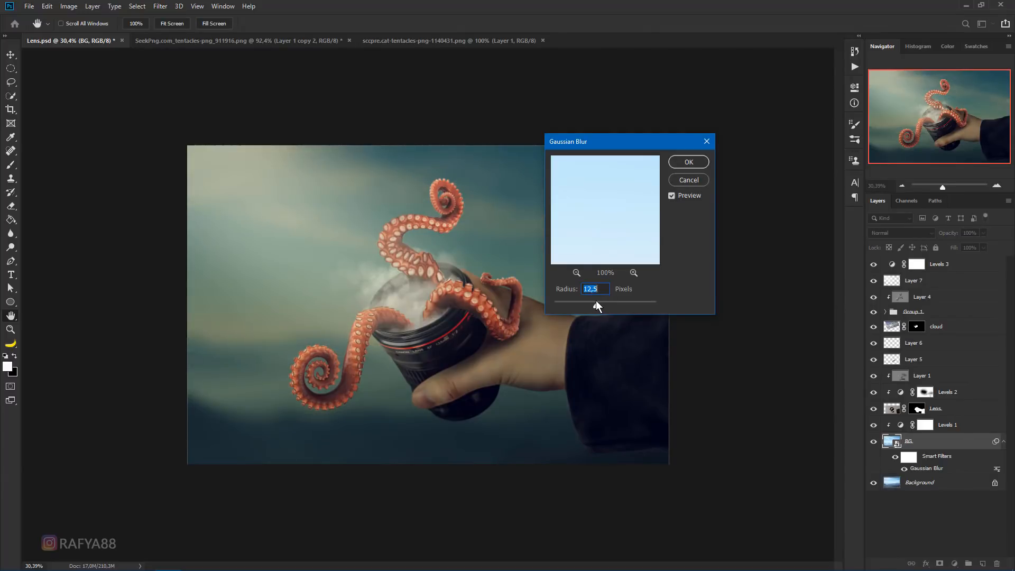
{"action": "left_click", "coordinate": [676, 167]}
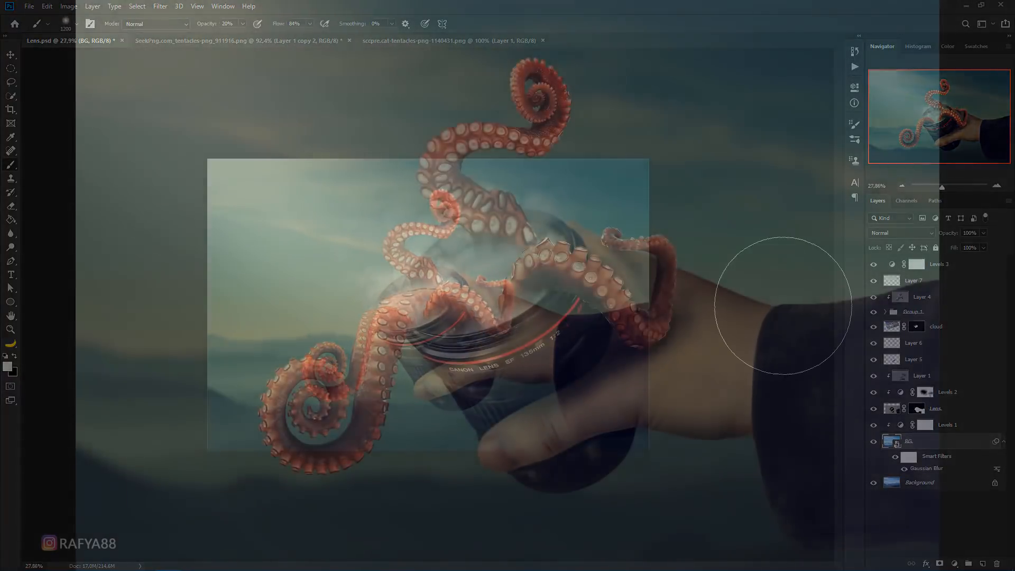